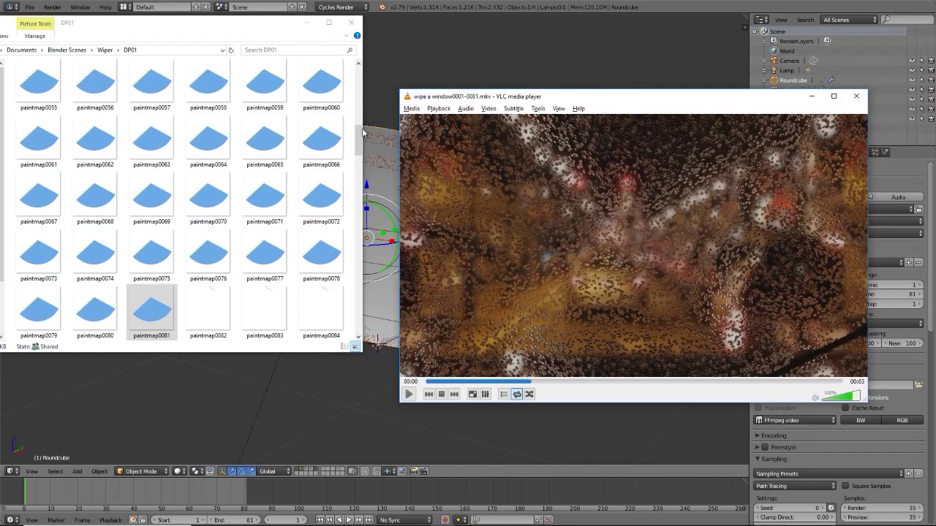
Step: Browse the paintmap images in the DP01 folder and watch the wipe a window0001-0081.mkv clip full screen
{"action": "mouse_move", "coordinate": [359, 138]}
{"action": "left_mouse_down"}
{"action": "mouse_move", "coordinate": [365, 77]}
{"action": "mouse_move", "coordinate": [356, 147]}
{"action": "mouse_move", "coordinate": [350, 139]}
{"action": "left_mouse_up"}
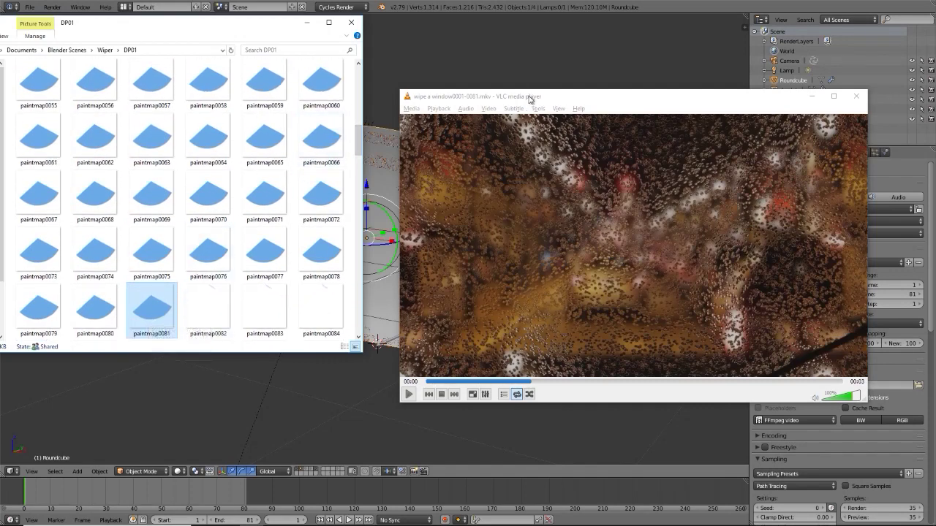
{"action": "left_click_drag", "start_coordinate": [536, 100], "coordinate": [465, 61]}
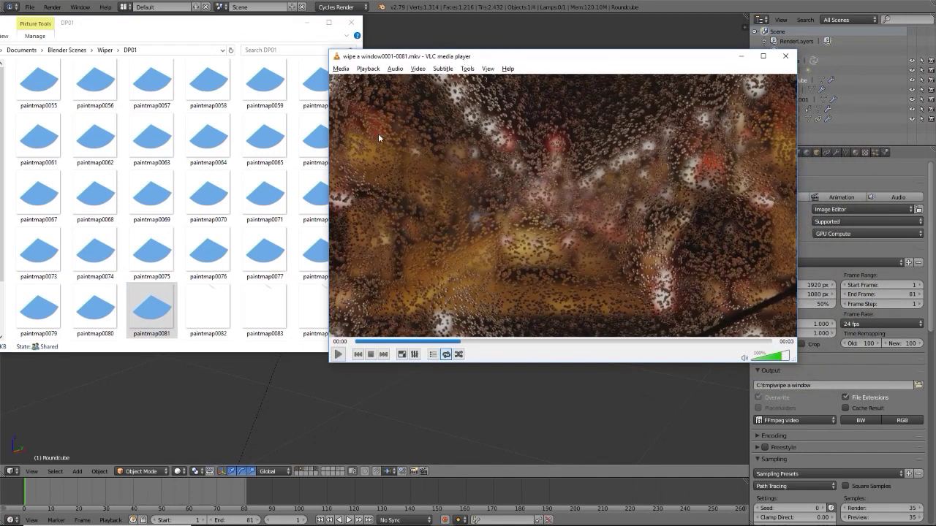
{"action": "left_click", "coordinate": [402, 354]}
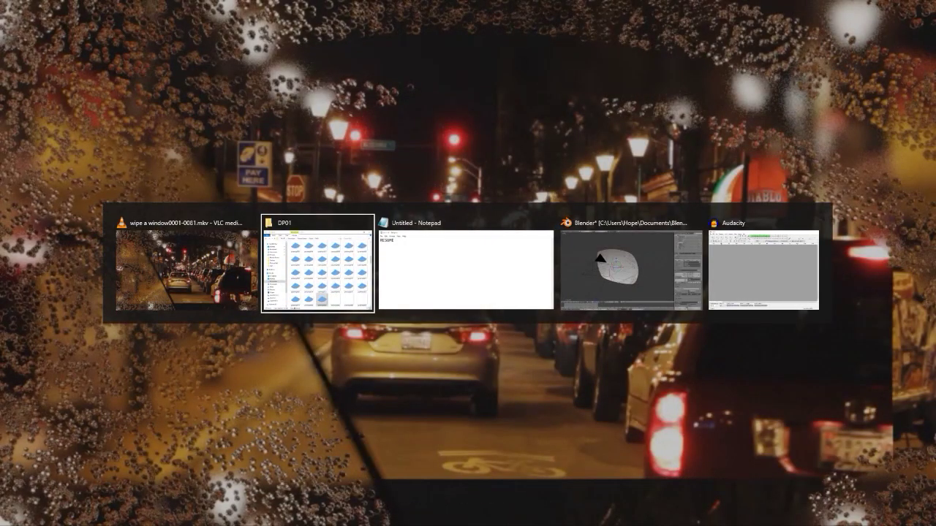
{"action": "key", "text": "alt+Tab"}
{"action": "key", "text": "Escape"}
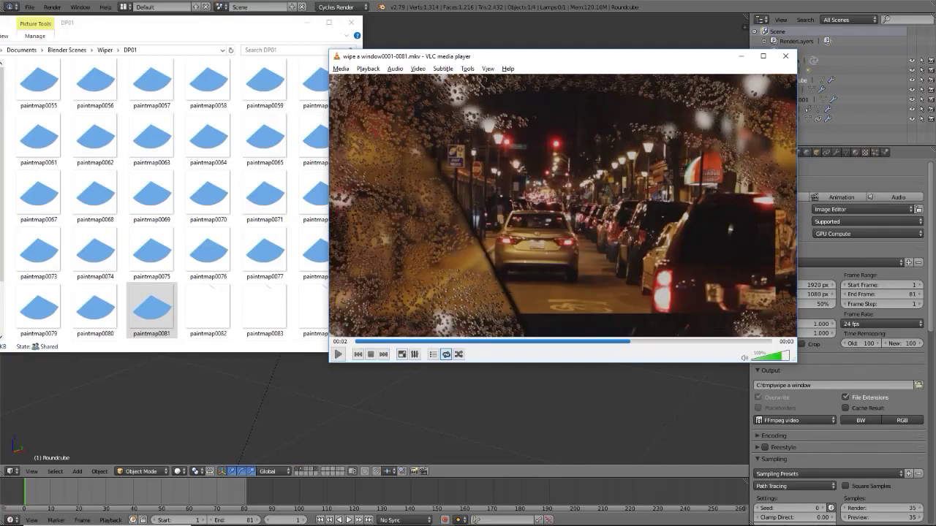
Step: Switch to Blender and examine the droplet-covered windscreen in both solid and rendered views
{"action": "key", "text": "alt+Tab"}
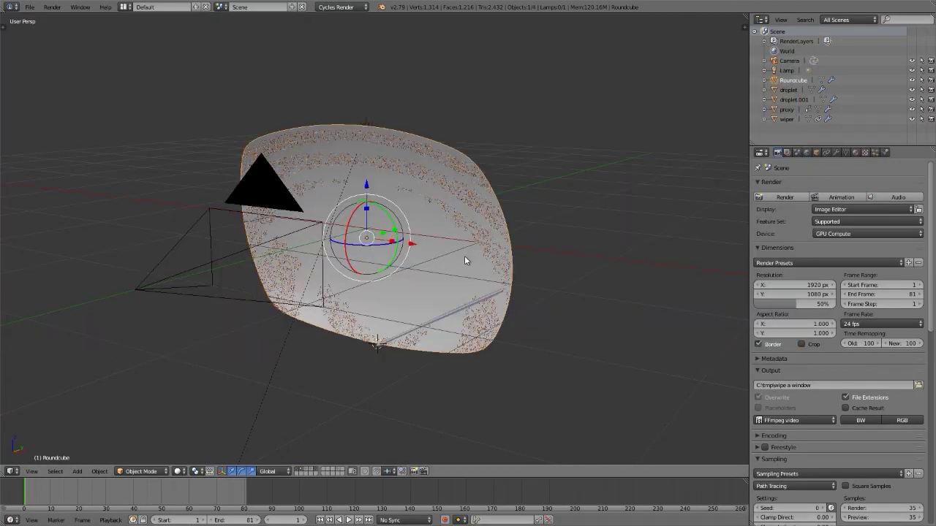
{"action": "middle_click_drag", "start_coordinate": [430, 271], "coordinate": [363, 291]}
{"action": "scroll", "coordinate": [461, 260], "scroll_direction": "up", "scroll_amount": 3}
{"action": "scroll", "coordinate": [362, 289], "scroll_direction": "down", "scroll_amount": 1}
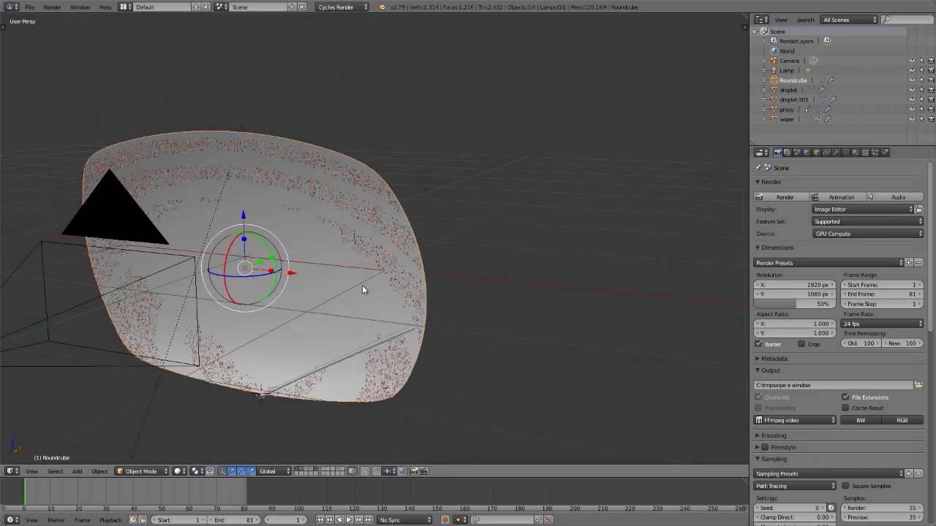
{"action": "key", "text": "shift+z"}
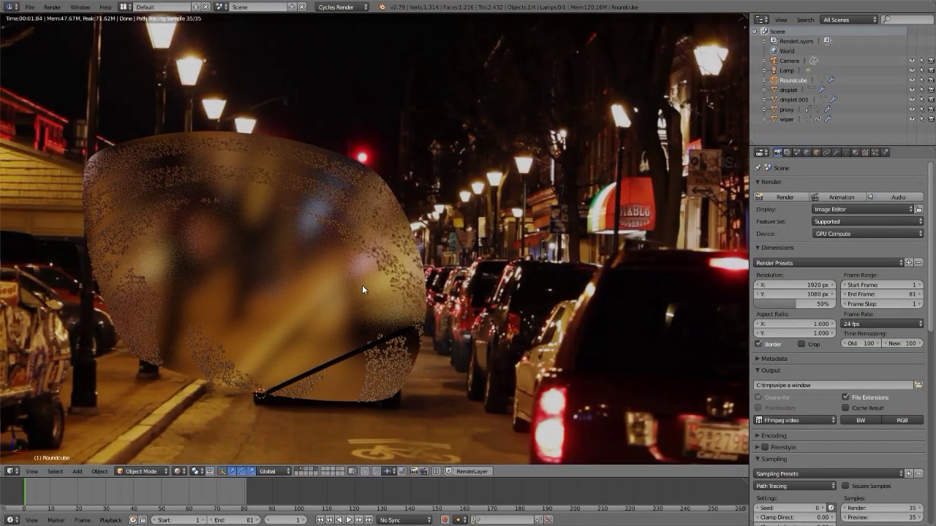
{"action": "key", "text": "shift+z"}
{"action": "mouse_move", "coordinate": [346, 275]}
{"action": "middle_mouse_down"}
{"action": "mouse_move", "coordinate": [214, 282]}
{"action": "mouse_move", "coordinate": [370, 273]}
{"action": "mouse_move", "coordinate": [341, 264]}
{"action": "middle_mouse_up"}
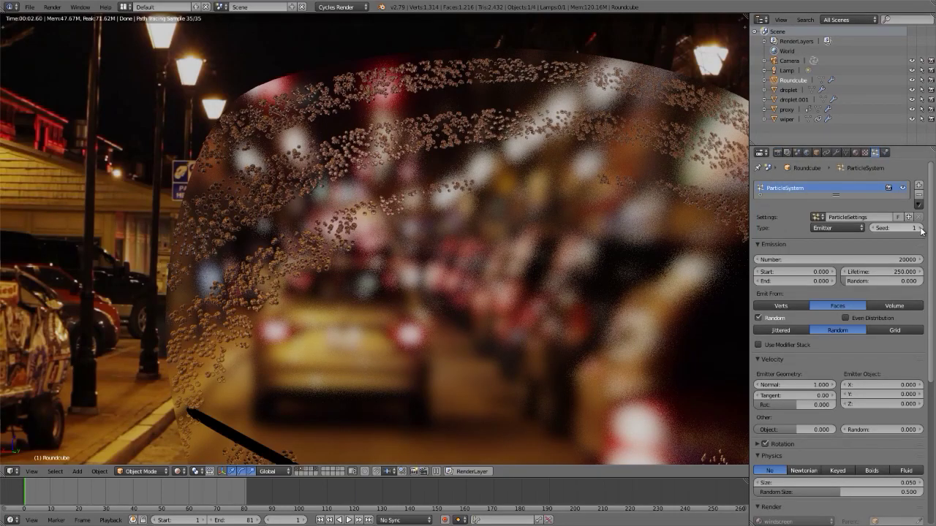
Step: Refresh the Roundcube's particle system by changing its seed and restoring it to 1, and play the wiper animation
{"action": "left_click", "coordinate": [922, 229]}
{"action": "left_click", "coordinate": [874, 229]}
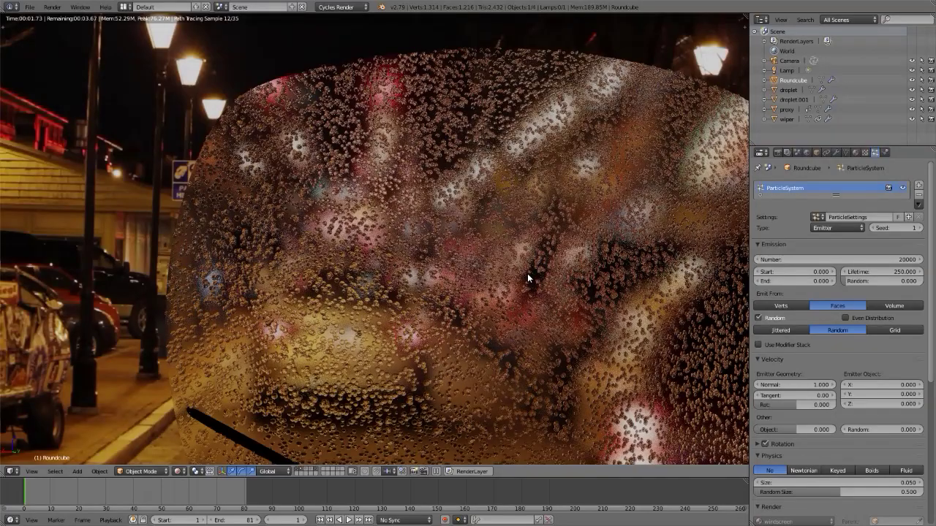
{"action": "key", "text": "alt+a"}
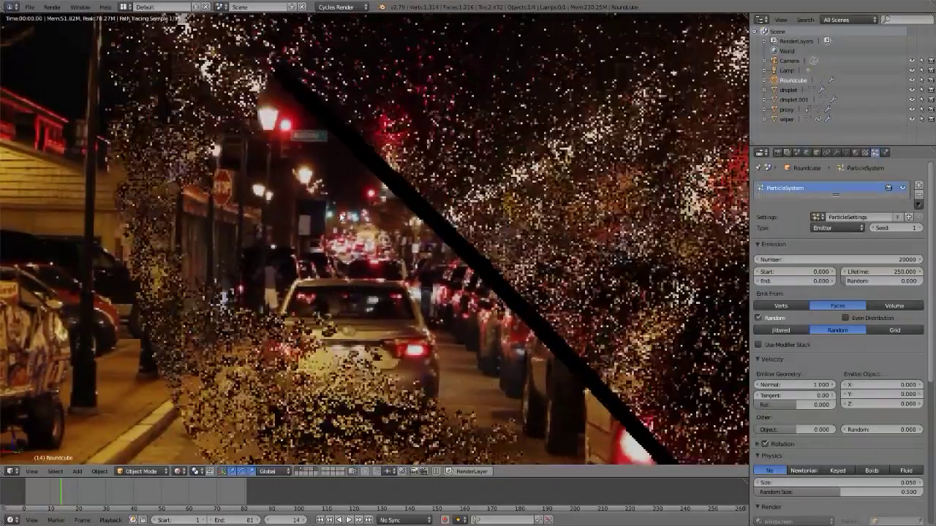
Step: Examine the wiper and the cleared area at frame 14 in solid and rendered views, and compare with the video clip
{"action": "mouse_move", "coordinate": [341, 216]}
{"action": "middle_mouse_down"}
{"action": "mouse_move", "coordinate": [458, 224]}
{"action": "mouse_move", "coordinate": [384, 219]}
{"action": "mouse_move", "coordinate": [410, 275]}
{"action": "mouse_move", "coordinate": [481, 267]}
{"action": "middle_mouse_up"}
{"action": "key", "text": "shift+z"}
{"action": "scroll", "coordinate": [385, 217], "scroll_direction": "down", "scroll_amount": 4}
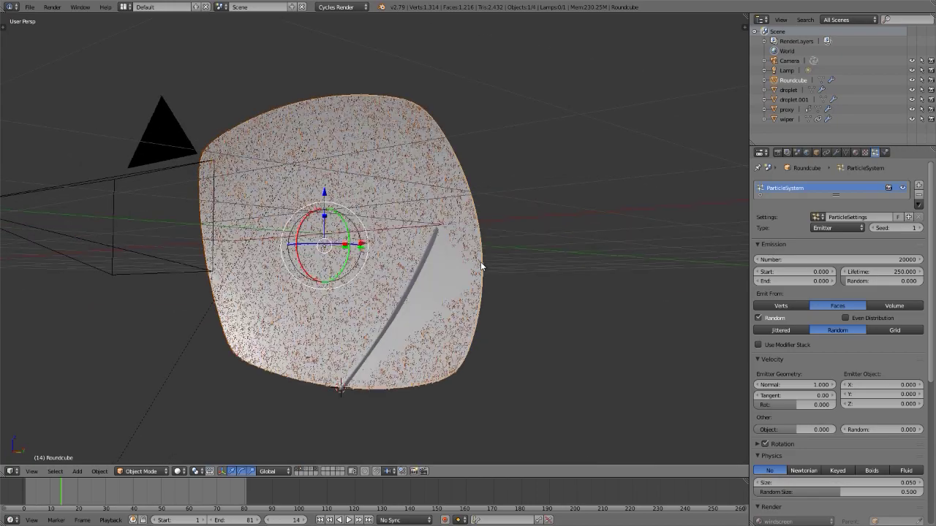
{"action": "key", "text": "shift+z"}
{"action": "scroll", "coordinate": [446, 322], "scroll_direction": "up", "scroll_amount": 4}
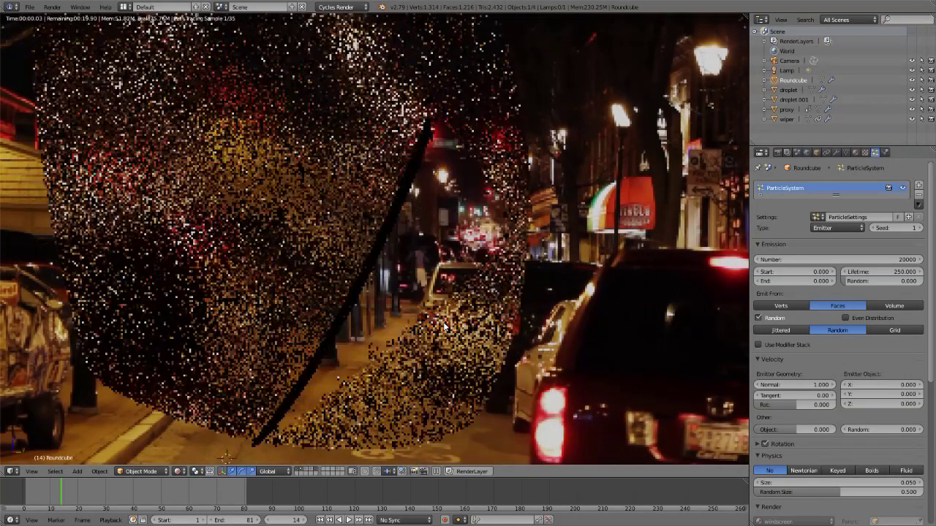
{"action": "key", "text": "alt+Tab"}
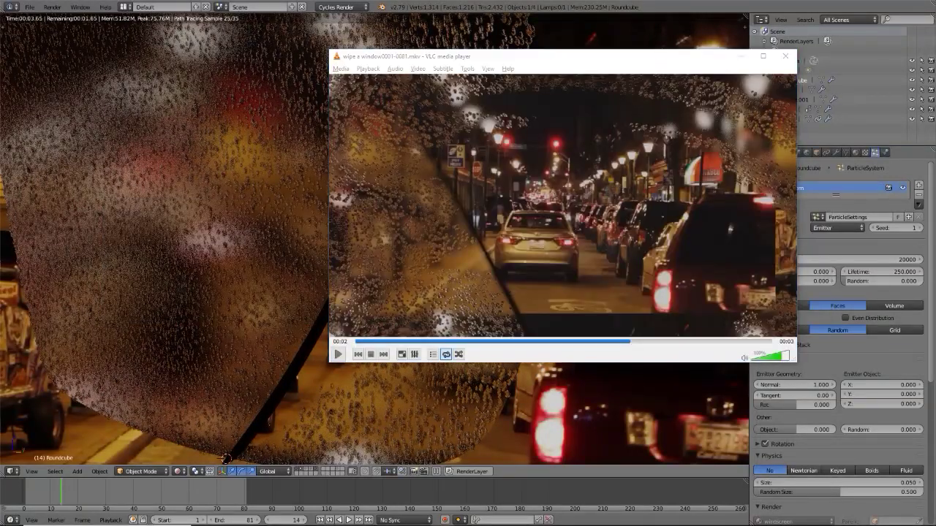
{"action": "key", "text": "alt+Tab"}
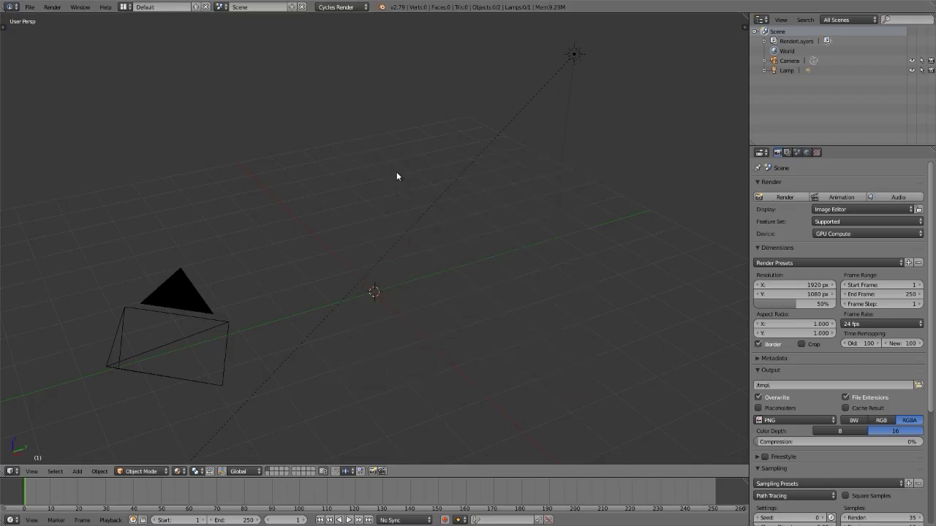
{"action": "key", "text": "a"}
{"action": "key", "text": "Delete"}
{"action": "key", "text": "shift+c"}
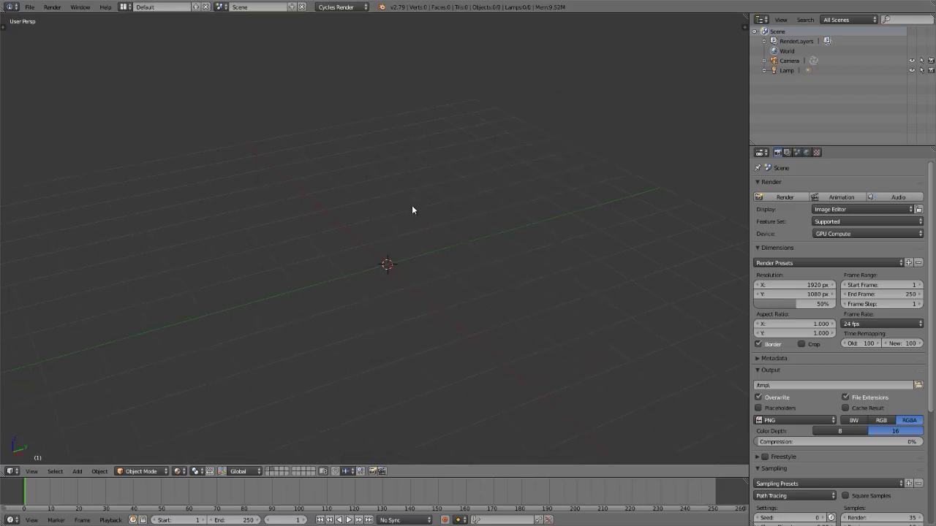
{"action": "key", "text": "ctrl+z"}
Step: Look through the camera and set the world background's color to an Image Texture
{"action": "key", "text": "KP_0"}
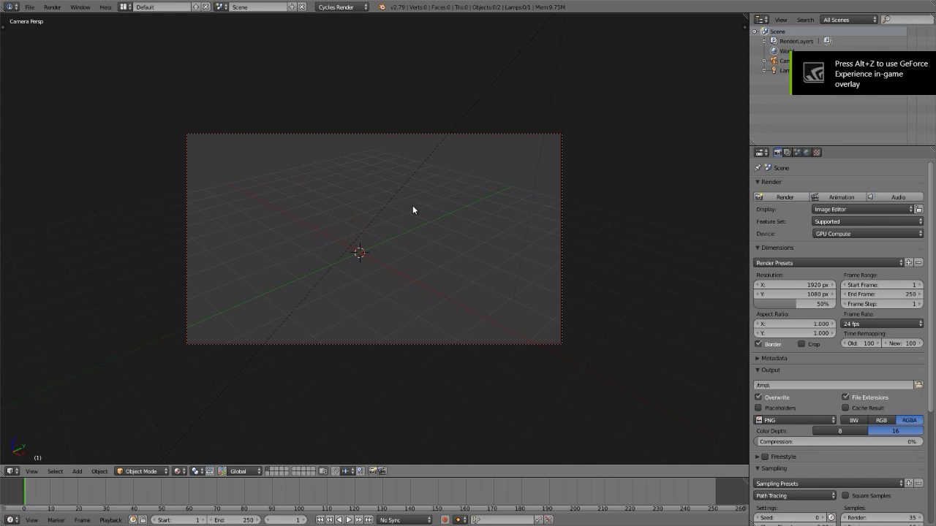
{"action": "left_click", "coordinate": [808, 152]}
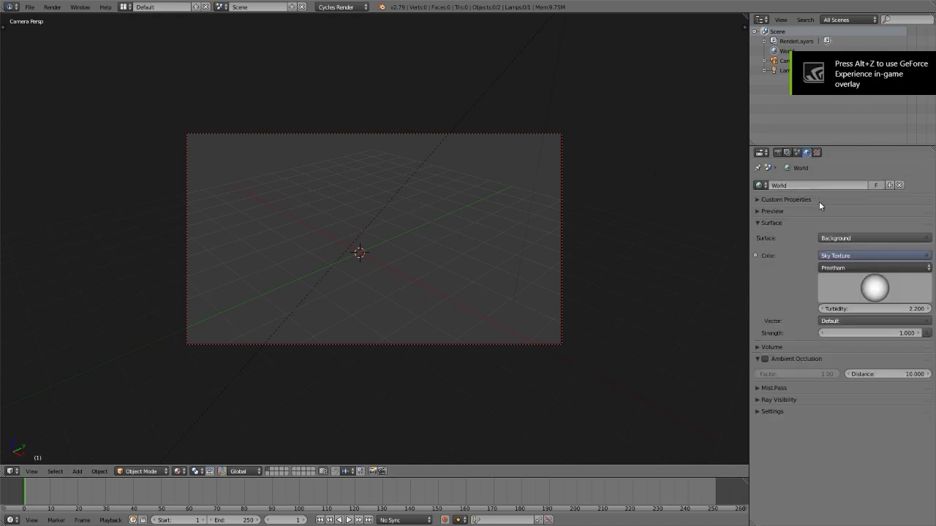
{"action": "left_click", "coordinate": [860, 255]}
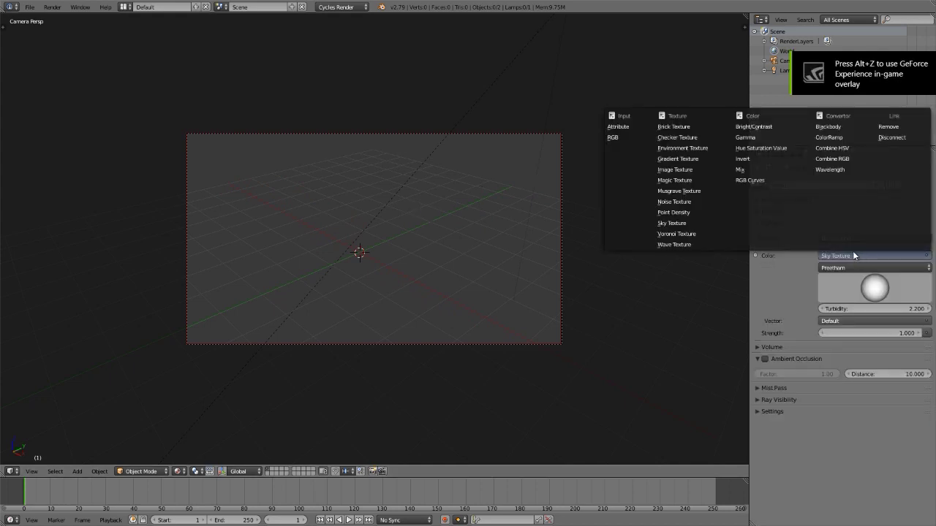
{"action": "left_click", "coordinate": [674, 170]}
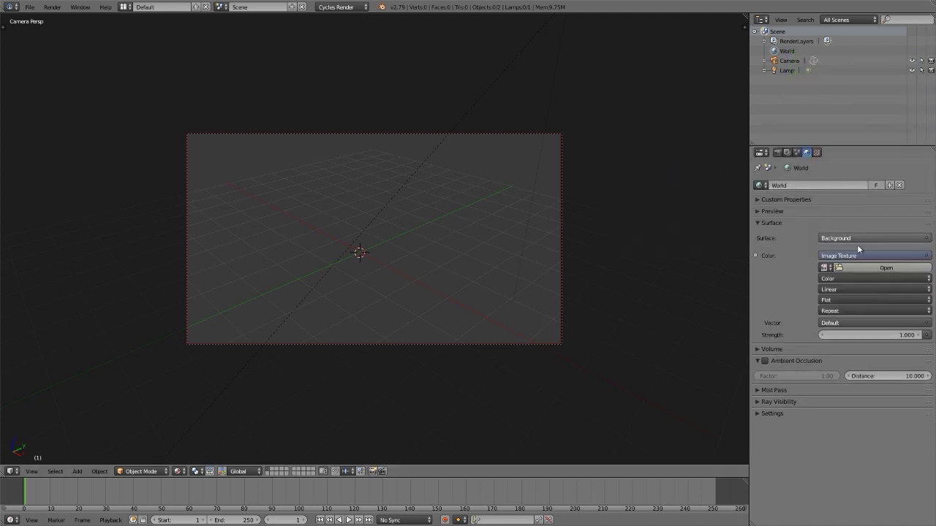
Step: Load traffic-at-night-in-the-city-fells-point-baltimore-maryland_cloudfront.png from the Blender Scenes\Wiper folder as the world's background image
{"action": "left_click", "coordinate": [859, 269]}
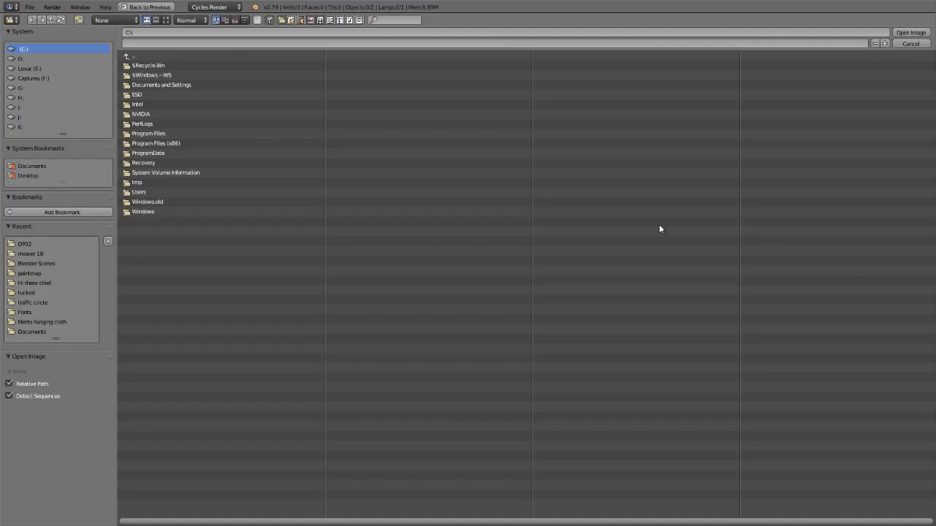
{"action": "left_click", "coordinate": [24, 265]}
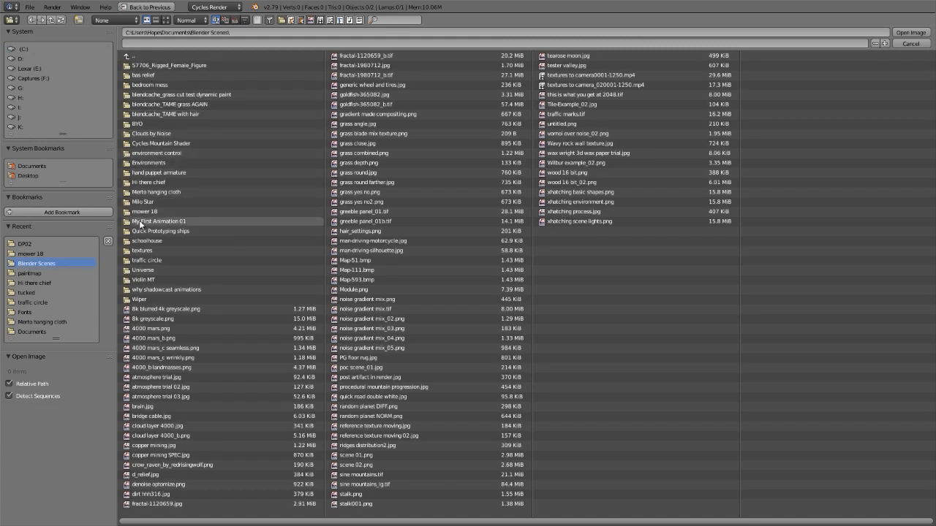
{"action": "left_click", "coordinate": [129, 300]}
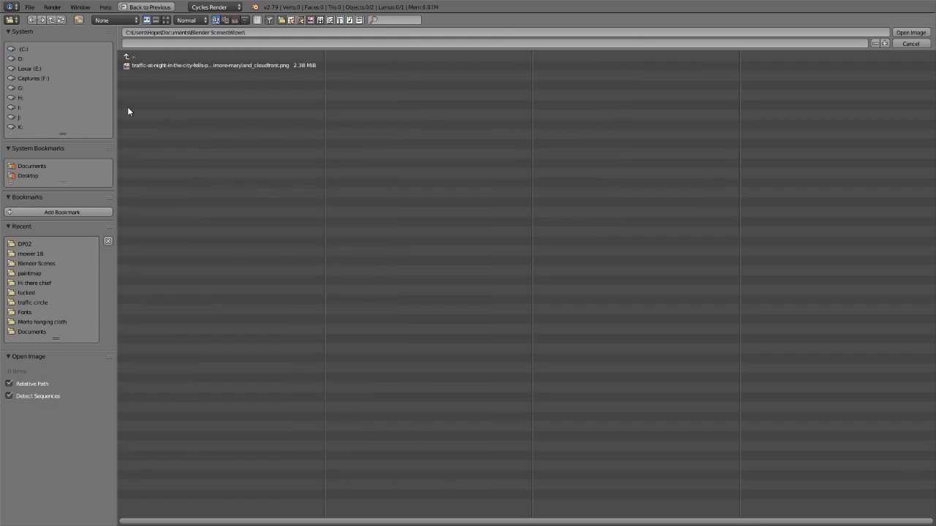
{"action": "left_click", "coordinate": [128, 64]}
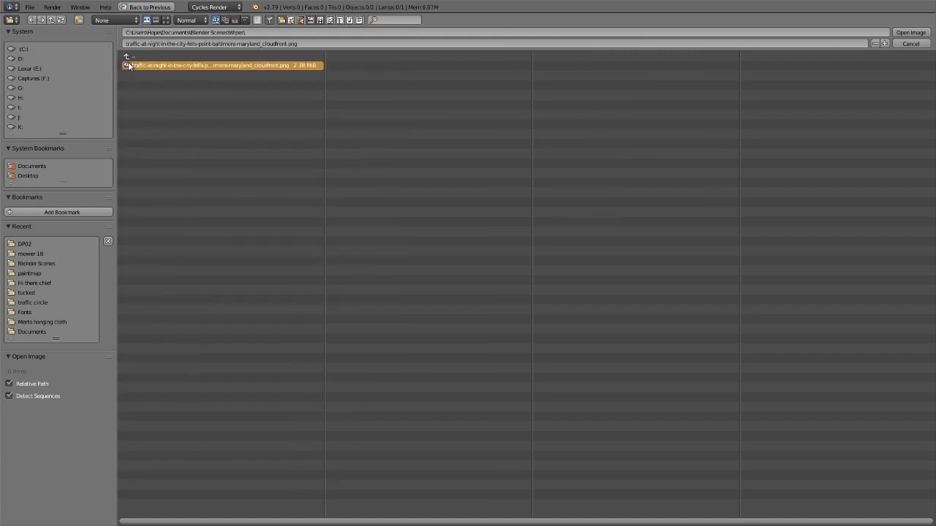
{"action": "left_click", "coordinate": [910, 33]}
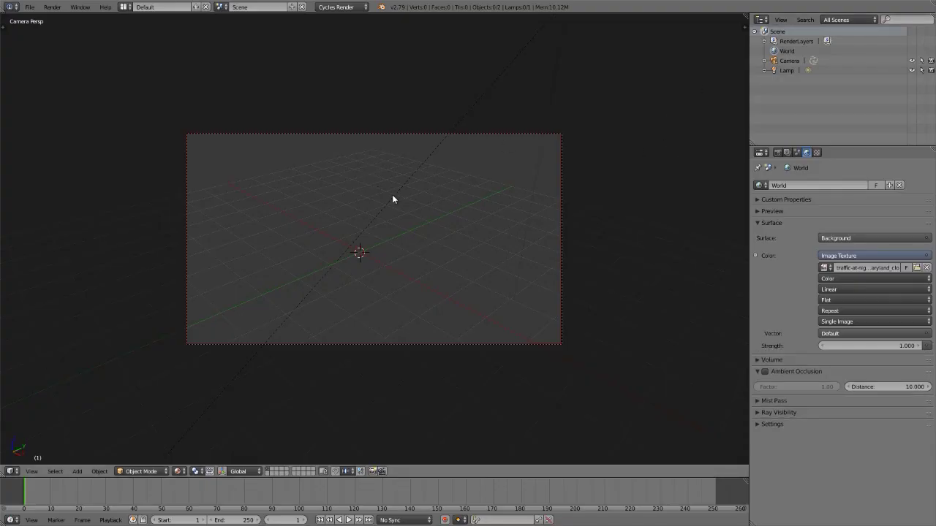
Step: Preview the background in rendered view, and open the world's shader nodes in the Node Editor
{"action": "key", "text": "shift+z"}
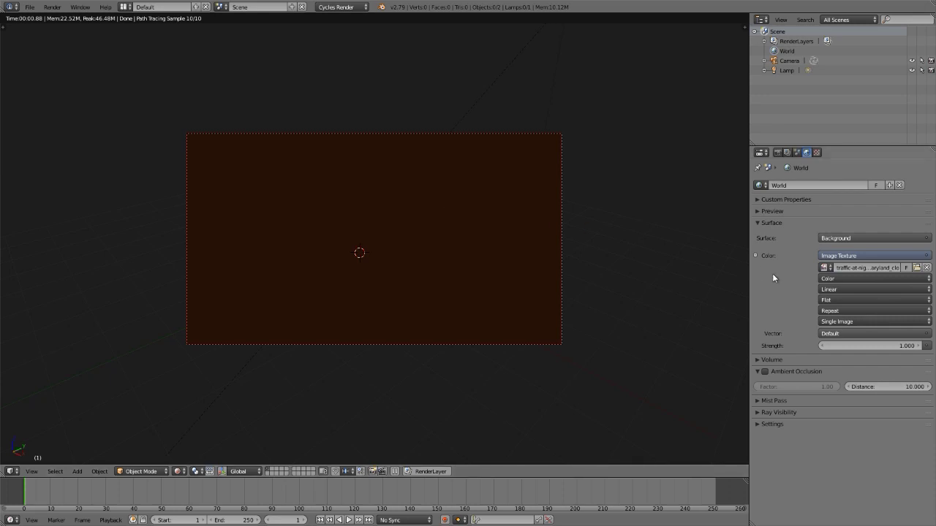
{"action": "key", "text": "shift+F3"}
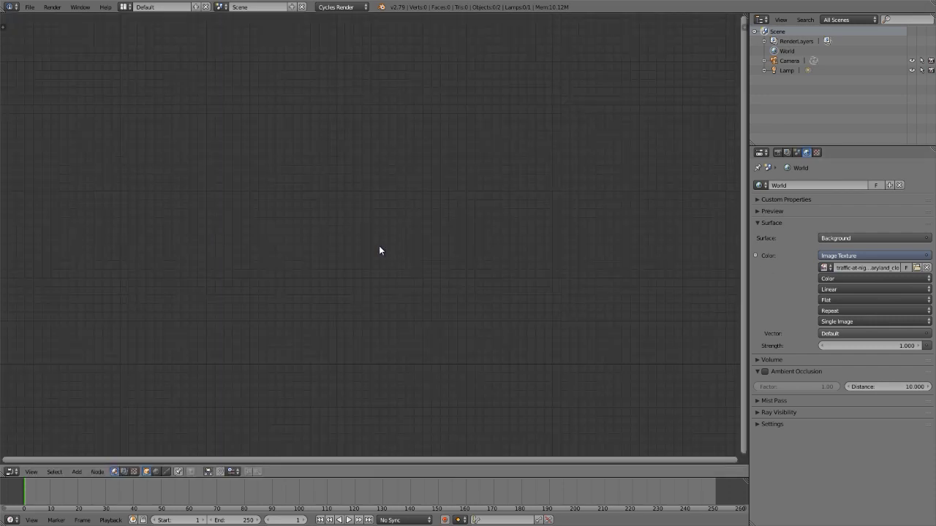
{"action": "left_click", "coordinate": [155, 471]}
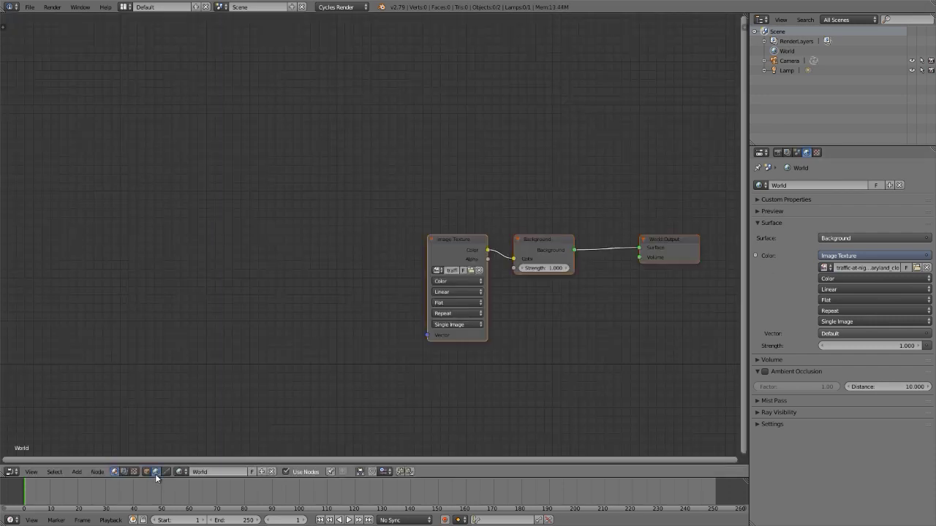
{"action": "key", "text": "Home"}
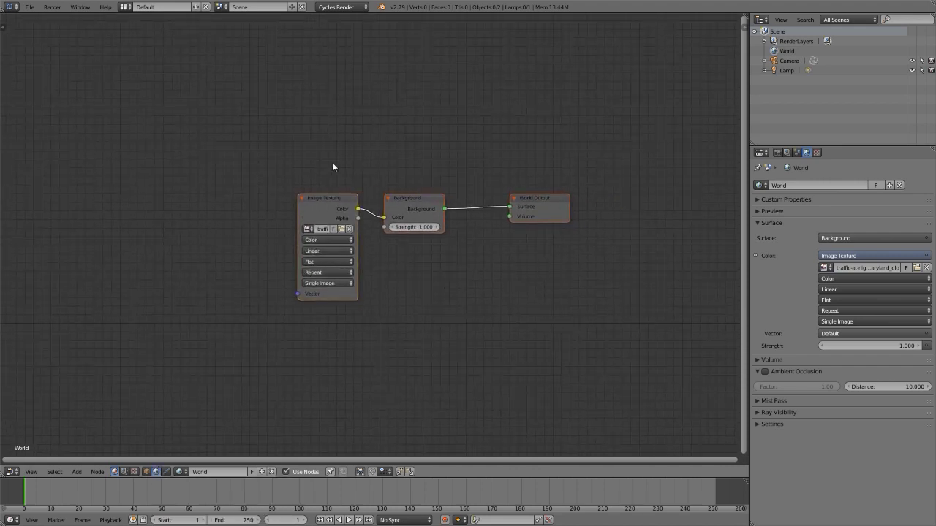
Step: Add Texture Coordinate and Mapping nodes before the world's Image Texture node, and connect the Camera output to the Mapping vector
{"action": "left_click_drag", "start_coordinate": [325, 199], "coordinate": [294, 180]}
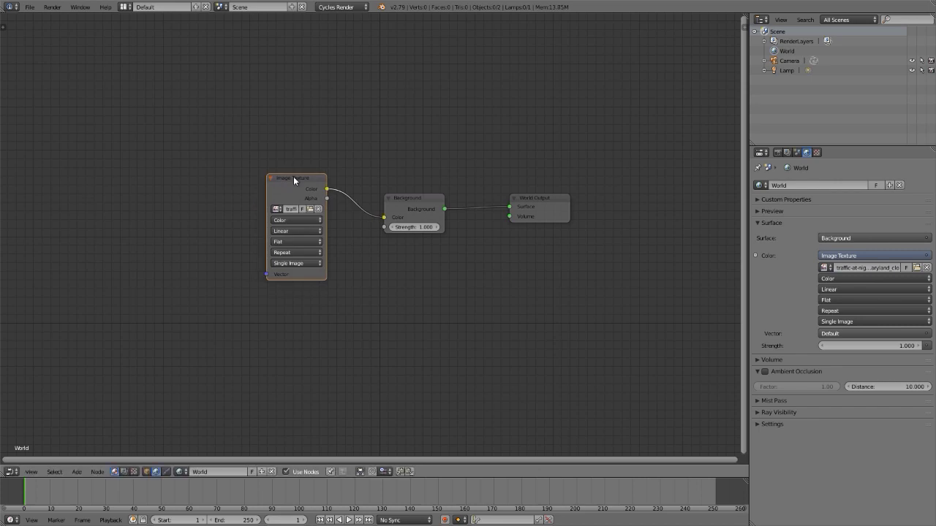
{"action": "key", "text": "ctrl+t"}
{"action": "middle_click_drag", "start_coordinate": [293, 176], "coordinate": [497, 161]}
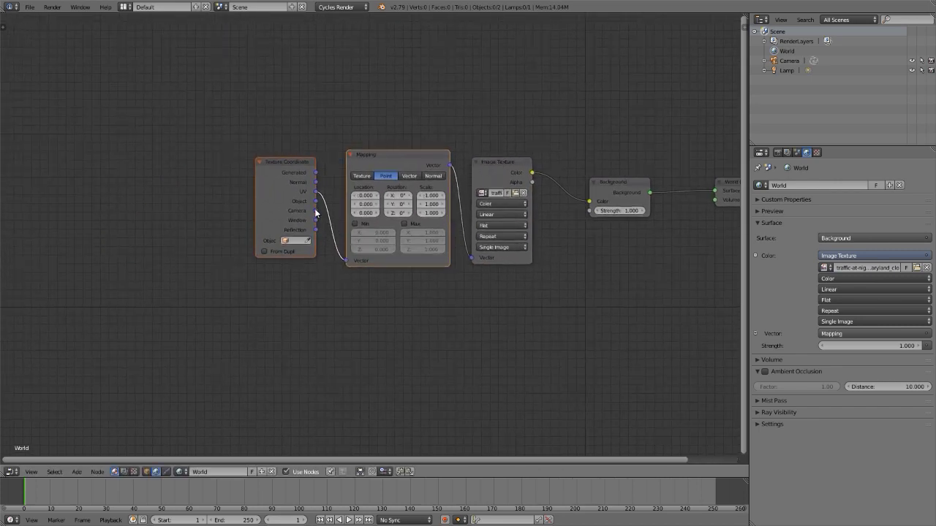
{"action": "left_click_drag", "start_coordinate": [315, 211], "coordinate": [347, 260]}
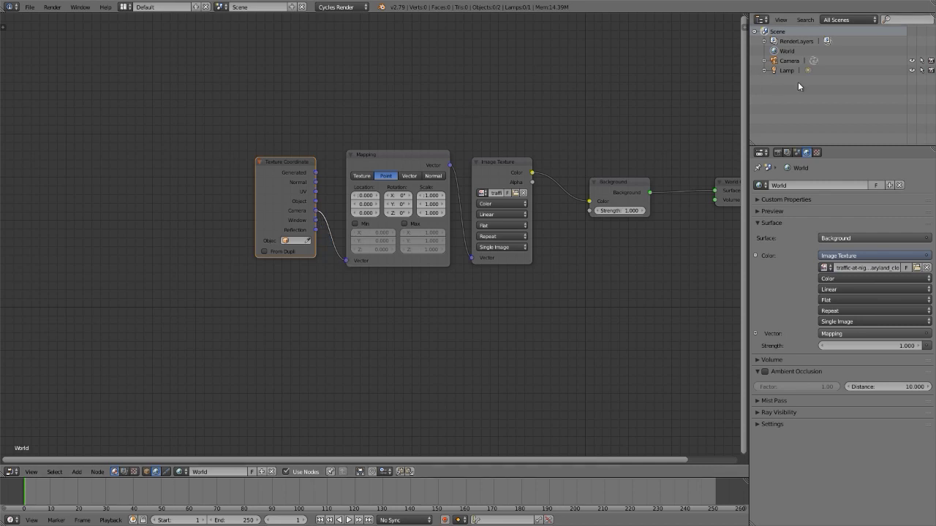
Step: Turn the Outliner area into a 3D View showing the camera view in rendered mode
{"action": "key", "text": "shift+F5"}
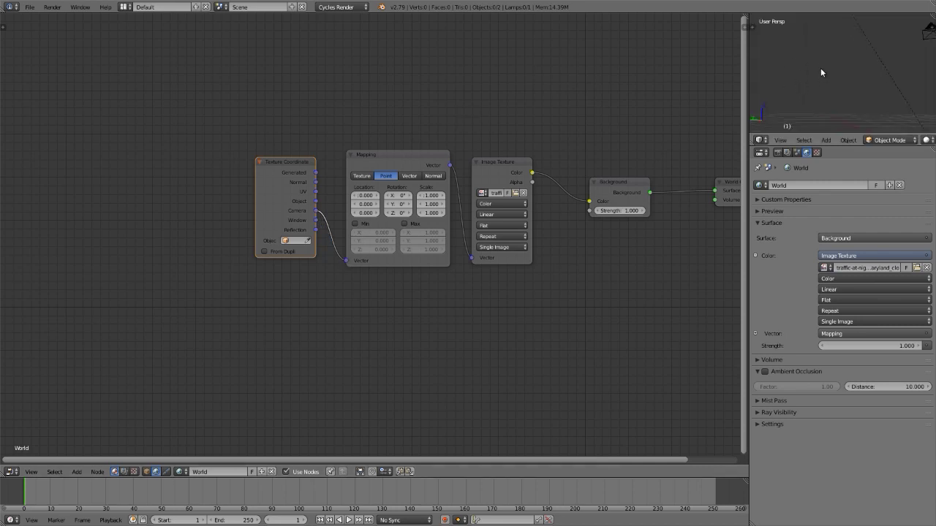
{"action": "key", "text": "KP_0"}
{"action": "key", "text": "shift+z"}
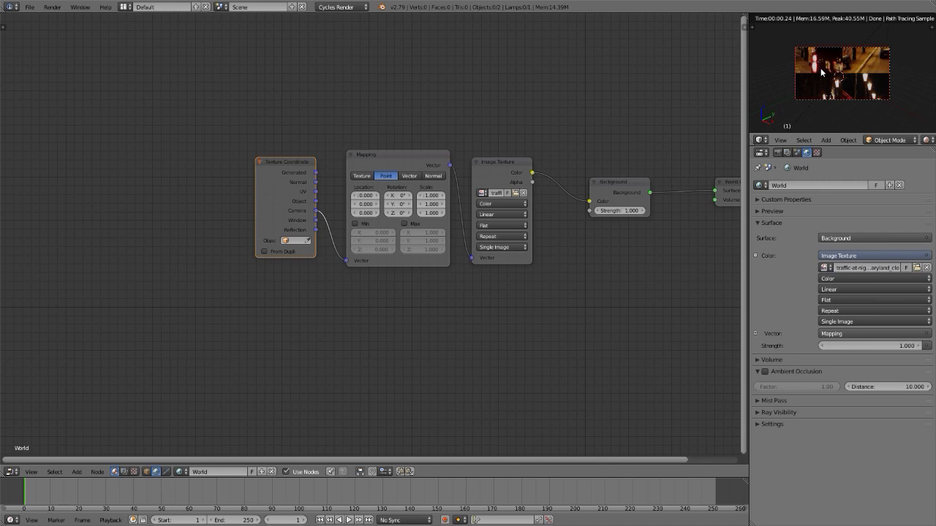
Step: Set the Mapping node to Texture, connect the Window coordinate output to its vector, and maximize the rendered 3D View
{"action": "left_click", "coordinate": [363, 177]}
{"action": "left_click_drag", "start_coordinate": [316, 220], "coordinate": [345, 260]}
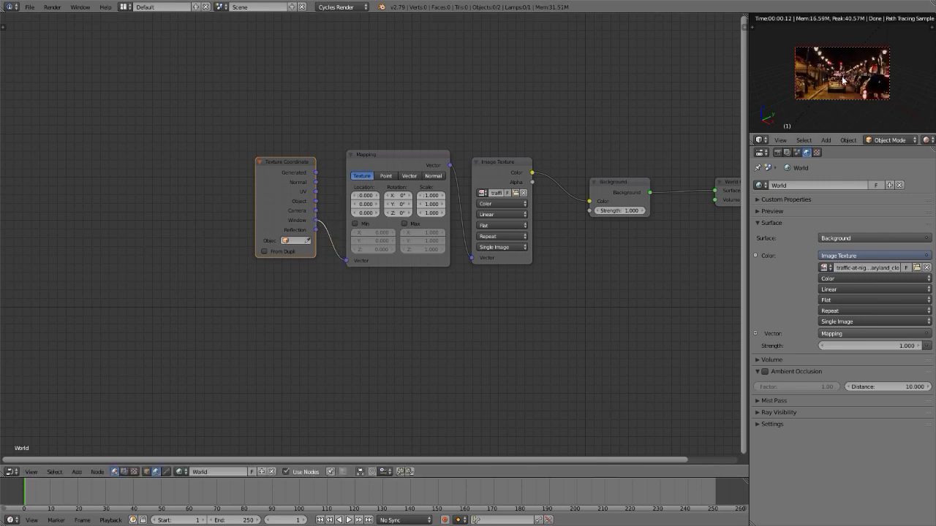
{"action": "scroll", "coordinate": [843, 80], "scroll_direction": "up", "scroll_amount": 3}
{"action": "key", "text": "ctrl+Up"}
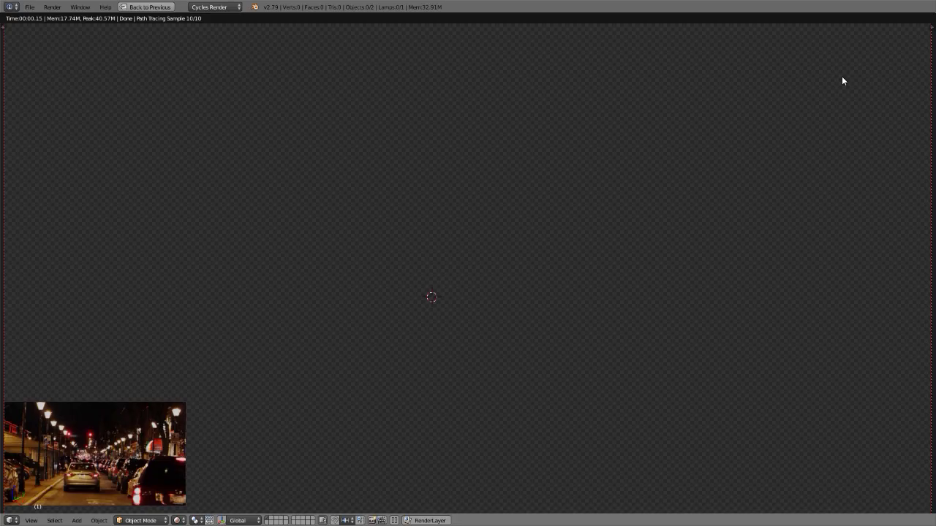
Step: Inspect how the traffic photo fills the camera frame at different zoom levels in the maximized view, and restore the full layout
{"action": "key", "text": "Home"}
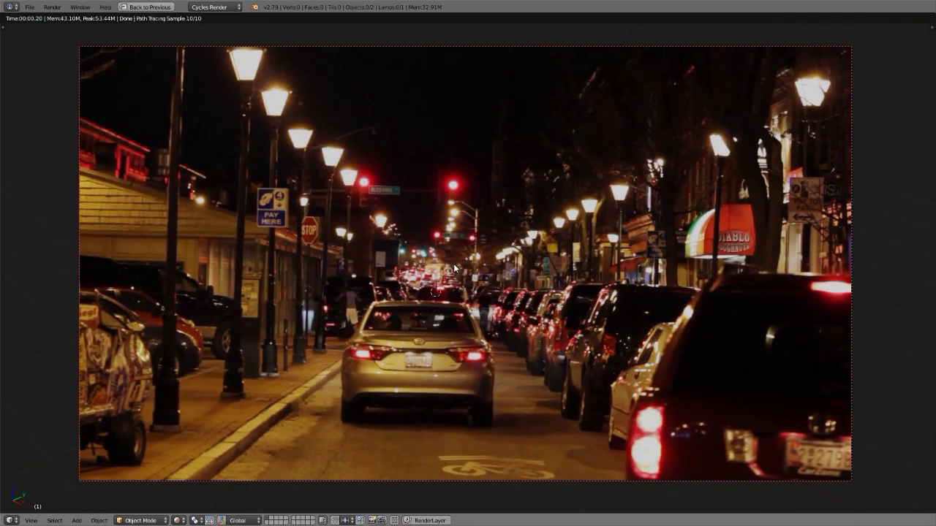
{"action": "scroll", "coordinate": [455, 269], "scroll_direction": "down", "scroll_amount": 1}
{"action": "scroll", "coordinate": [454, 269], "scroll_direction": "up", "scroll_amount": 1}
{"action": "scroll", "coordinate": [461, 264], "scroll_direction": "down", "scroll_amount": 1}
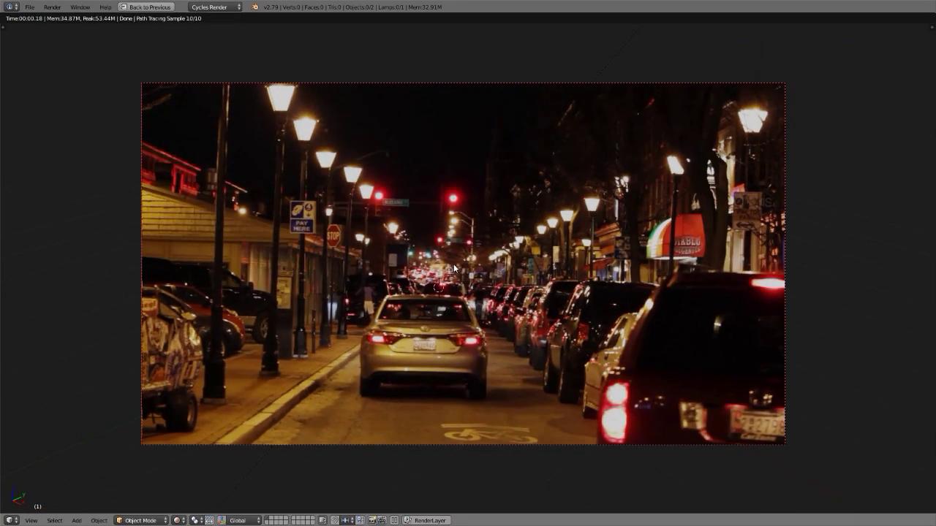
{"action": "scroll", "coordinate": [483, 253], "scroll_direction": "up", "scroll_amount": 2}
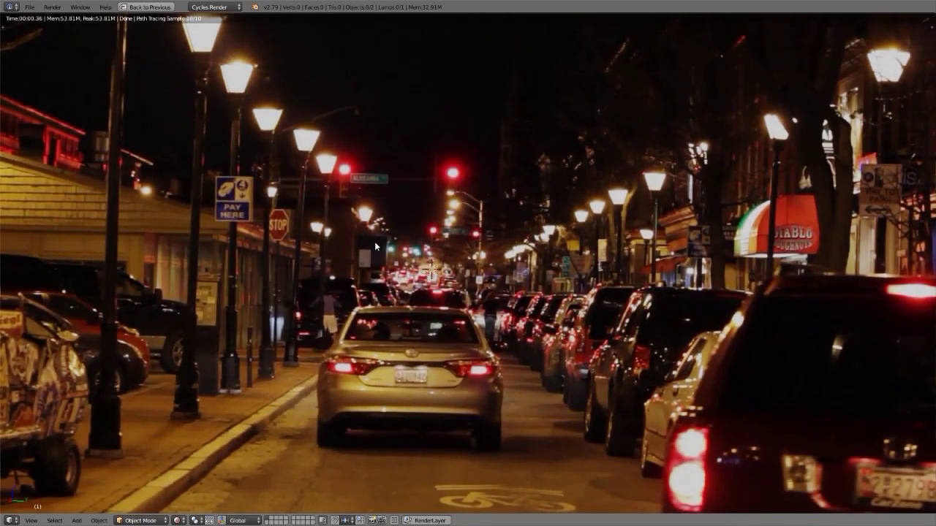
{"action": "scroll", "coordinate": [374, 242], "scroll_direction": "down", "scroll_amount": 2}
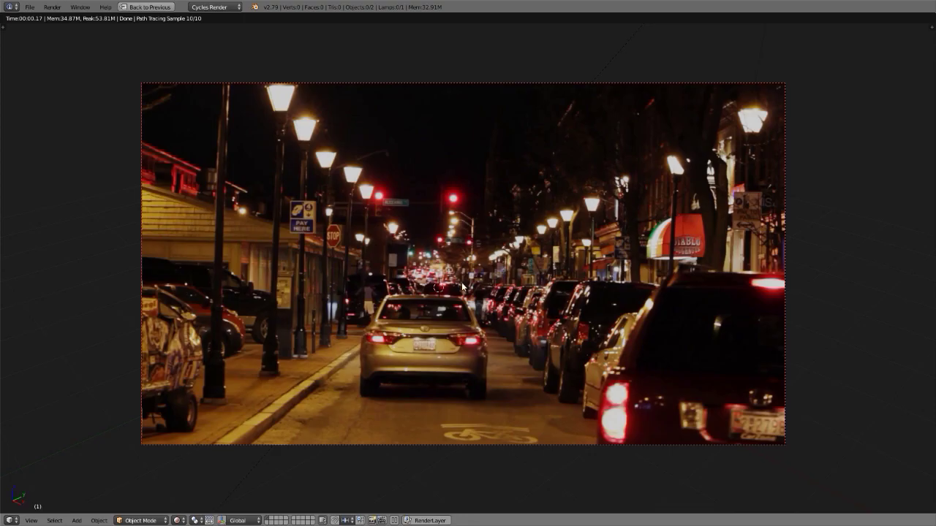
{"action": "key", "text": "ctrl+Up"}
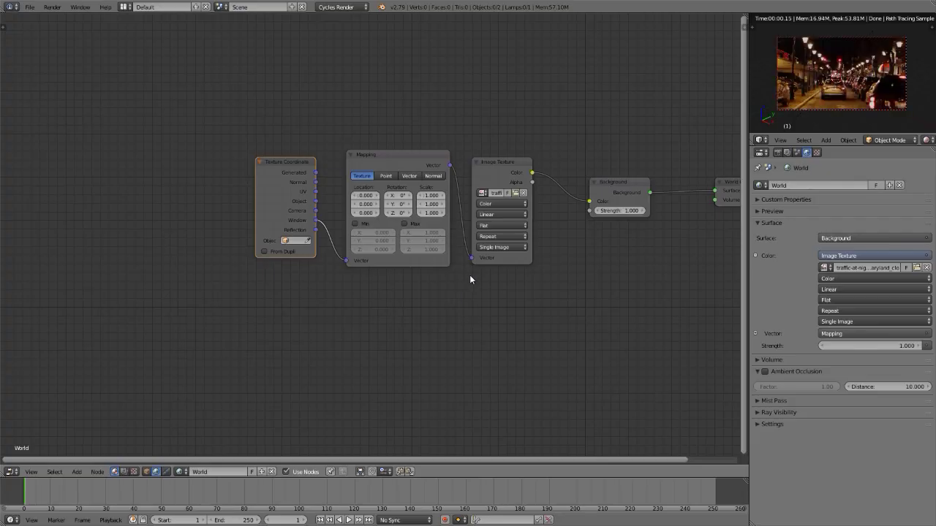
Step: Disconnect the Image Texture from the world's Background node and set the Background color to dark blue
{"action": "middle_click_drag", "start_coordinate": [470, 274], "coordinate": [368, 286]}
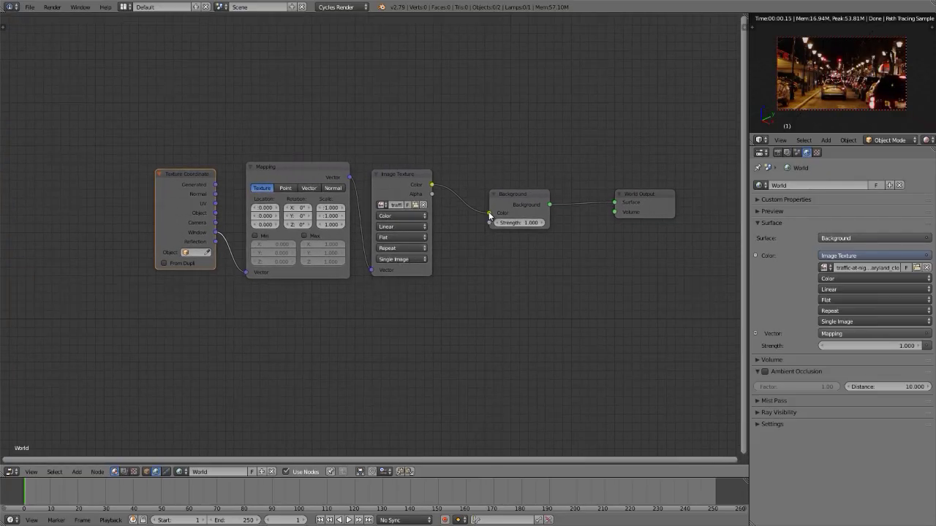
{"action": "left_click_drag", "start_coordinate": [489, 214], "coordinate": [468, 208]}
{"action": "scroll", "coordinate": [468, 208], "scroll_direction": "up", "scroll_amount": 2}
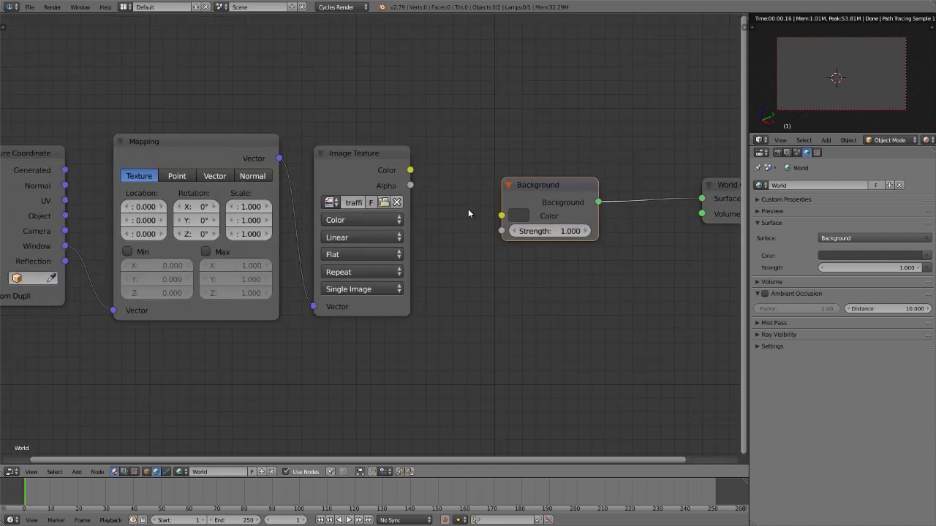
{"action": "mouse_move", "coordinate": [538, 187]}
{"action": "left_mouse_down"}
{"action": "mouse_move", "coordinate": [551, 202]}
{"action": "mouse_move", "coordinate": [555, 192]}
{"action": "left_mouse_up"}
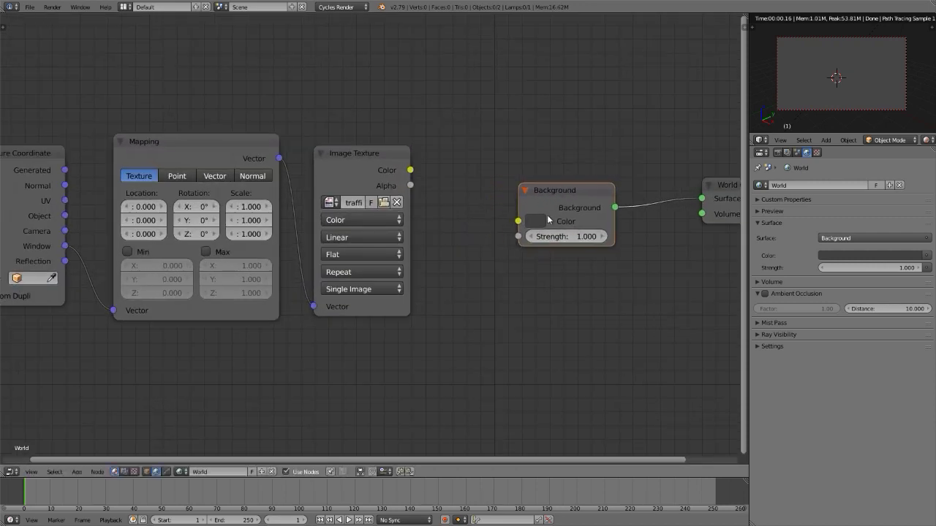
{"action": "left_click", "coordinate": [539, 221]}
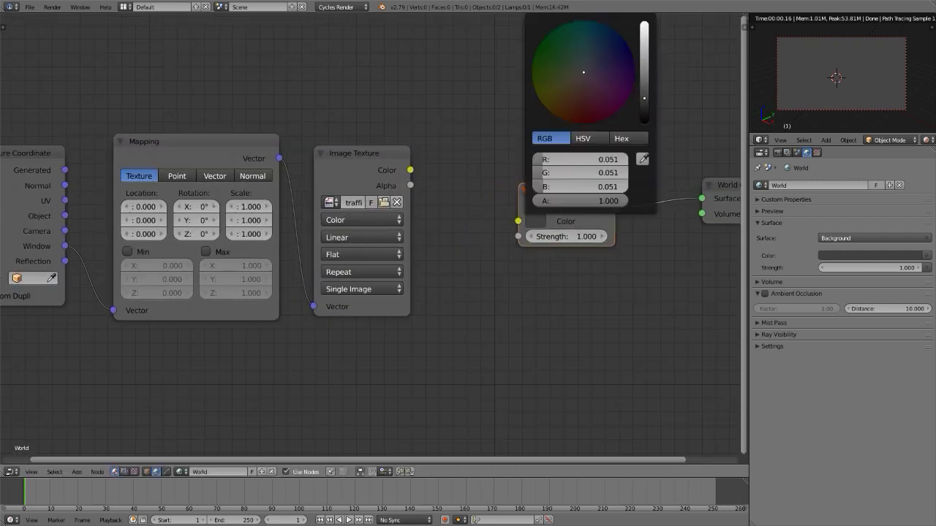
{"action": "left_click", "coordinate": [597, 49]}
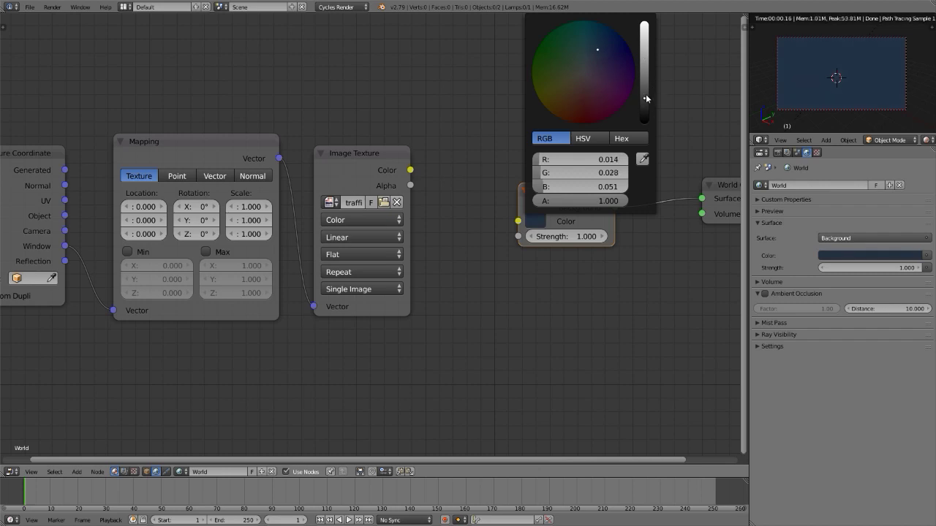
{"action": "left_click_drag", "start_coordinate": [646, 100], "coordinate": [644, 96]}
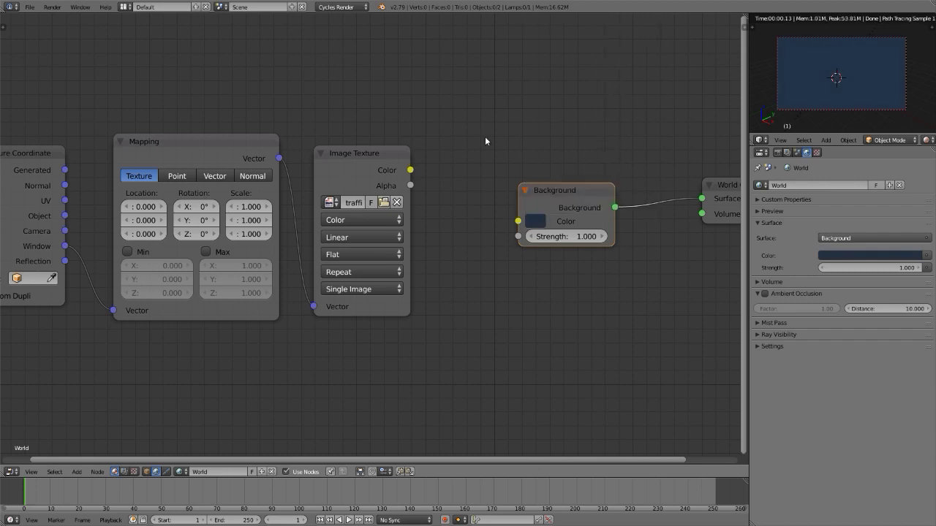
Step: Reconnect the Image Texture's Color output to the Background node's Color input
{"action": "key", "text": "Home"}
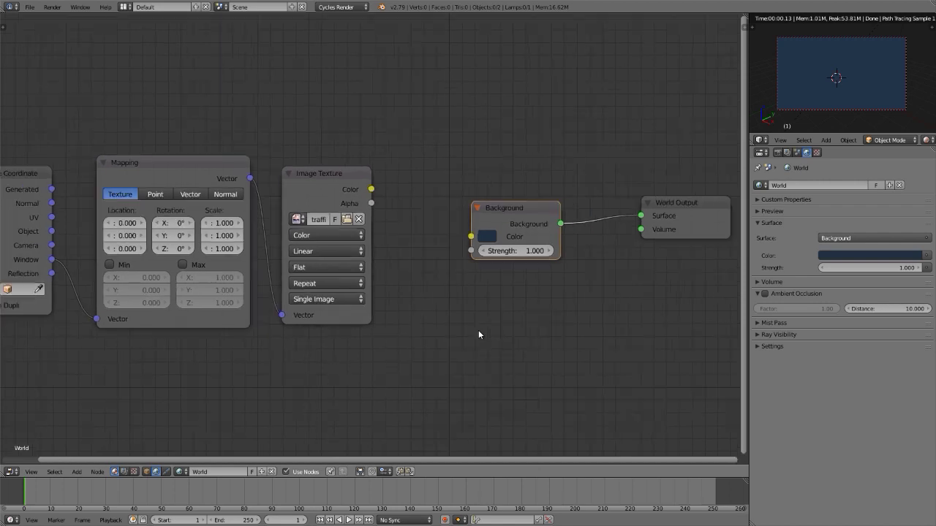
{"action": "middle_click_drag", "start_coordinate": [479, 335], "coordinate": [471, 303]}
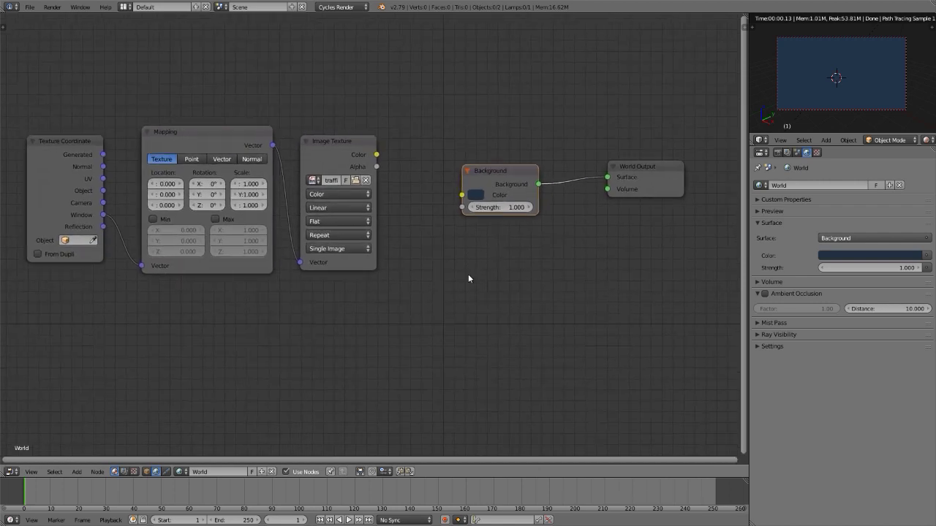
{"action": "left_click_drag", "start_coordinate": [377, 154], "coordinate": [466, 198]}
Step: Move the Texture Coordinate, Mapping and Image Texture nodes together away from the Background node to make room between them
{"action": "middle_click_drag", "start_coordinate": [348, 142], "coordinate": [511, 153]}
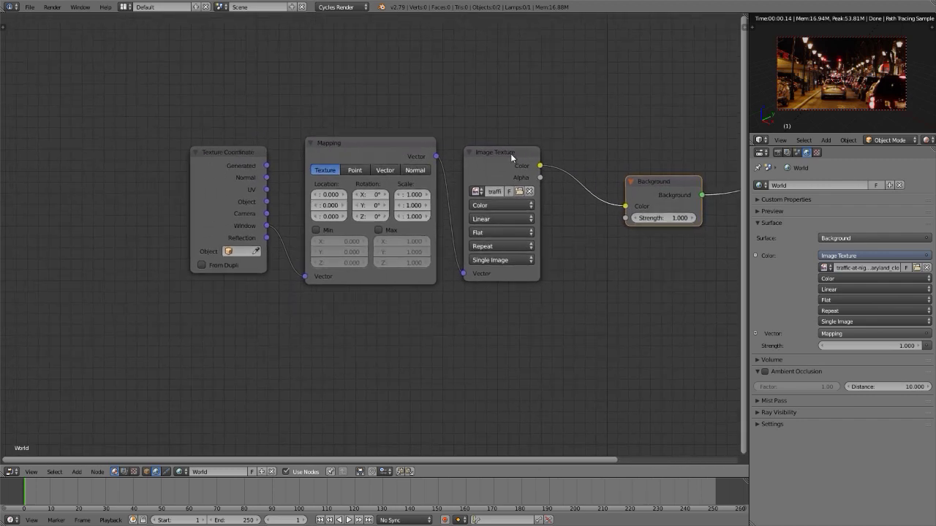
{"action": "left_click", "coordinate": [511, 153]}
{"action": "left_click", "coordinate": [381, 145], "text": "shift"}
{"action": "left_click", "coordinate": [245, 150], "text": "shift"}
{"action": "key", "text": "g"}
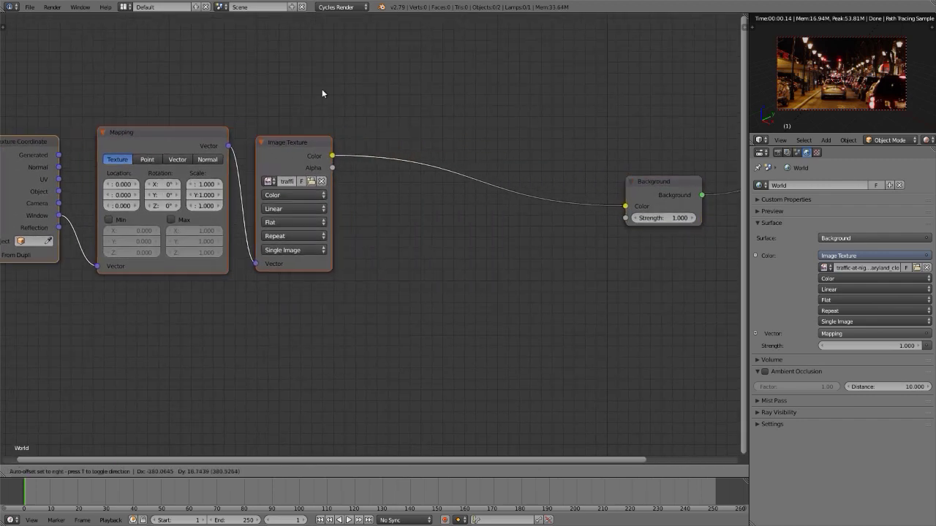
{"action": "left_click", "coordinate": [322, 91]}
Step: Insert a Mix color node between the Image Texture and Background nodes, and set its factor to 1.000
{"action": "key", "text": "shift+a"}
{"action": "mouse_move", "coordinate": [313, 150]}
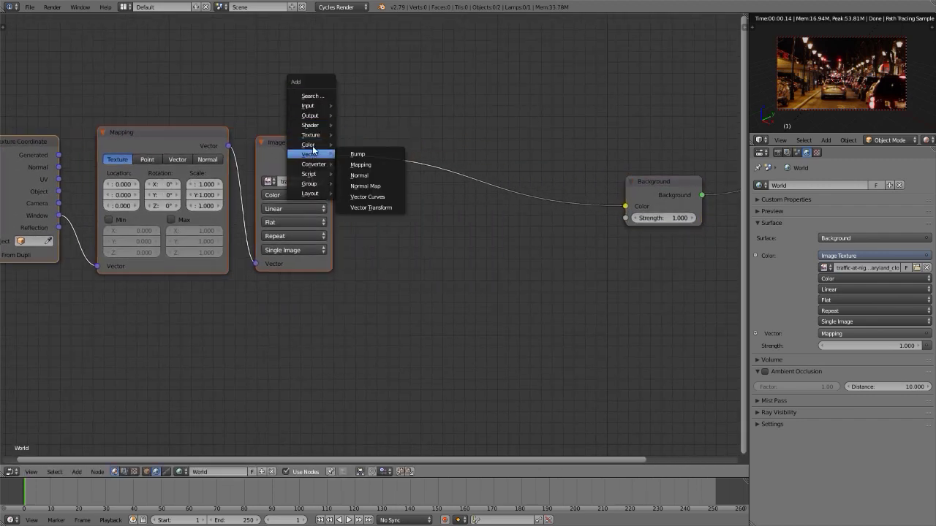
{"action": "left_click", "coordinate": [362, 197]}
{"action": "left_click", "coordinate": [482, 170]}
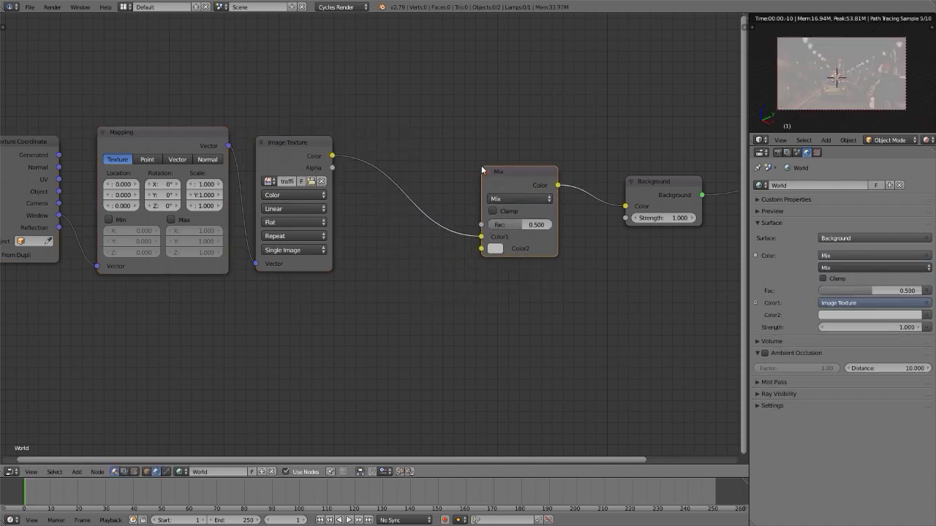
{"action": "left_click_drag", "start_coordinate": [523, 225], "coordinate": [552, 226]}
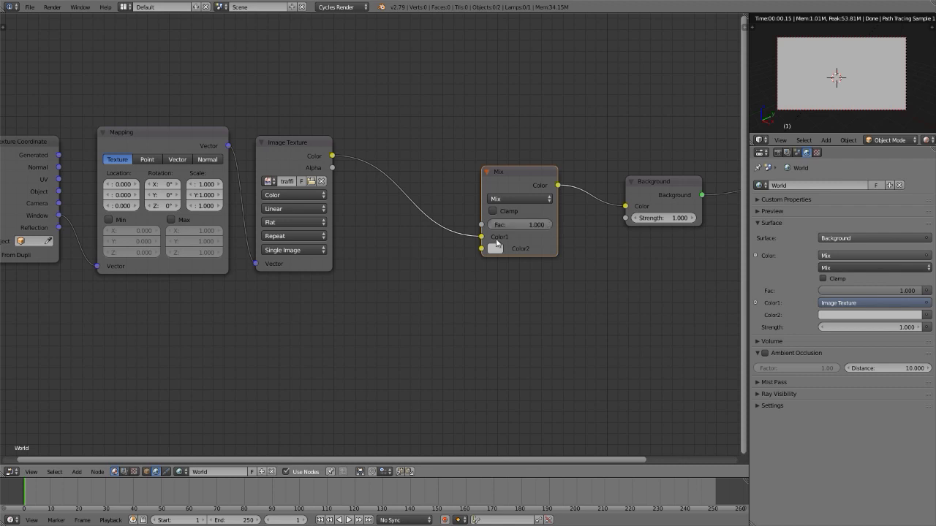
Step: Add a Checker Texture node below the Image Texture and connect its Color output to the Mix node's Color2
{"action": "key", "text": "shift+a"}
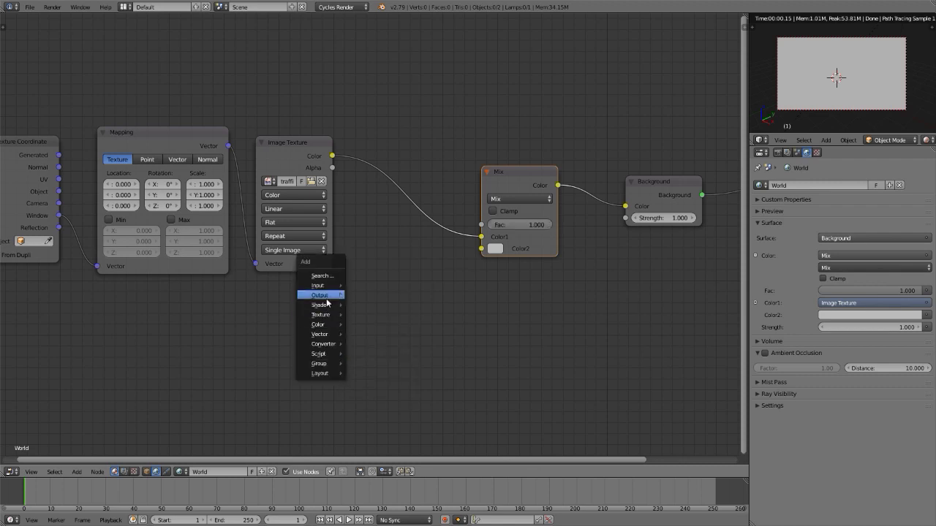
{"action": "mouse_move", "coordinate": [326, 314]}
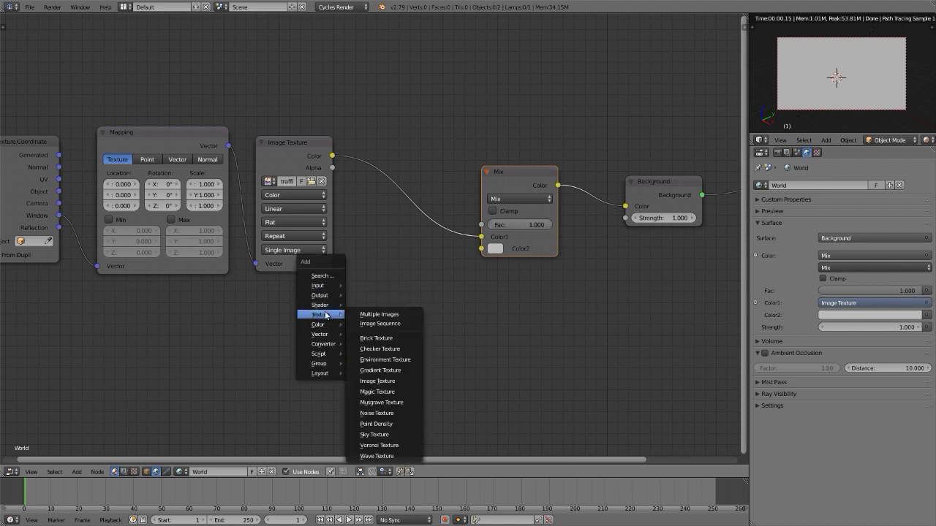
{"action": "left_click", "coordinate": [374, 349]}
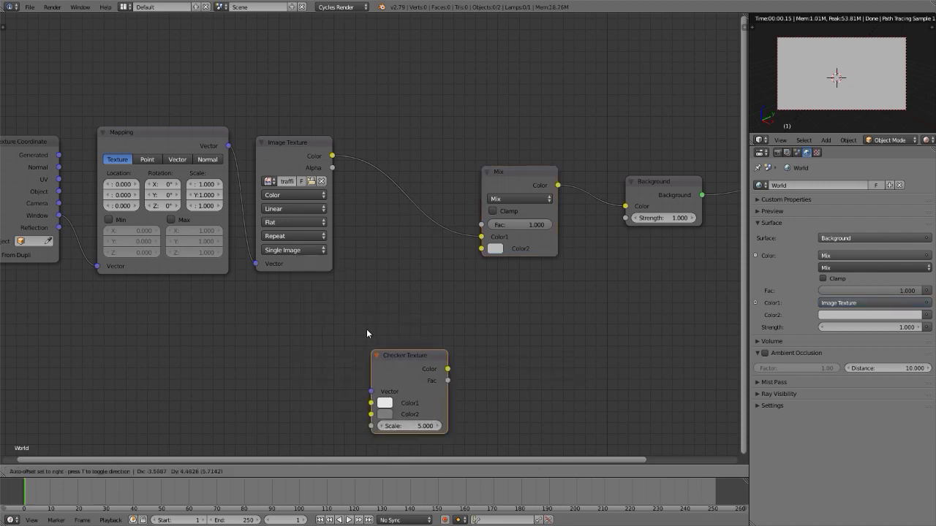
{"action": "left_click", "coordinate": [350, 262]}
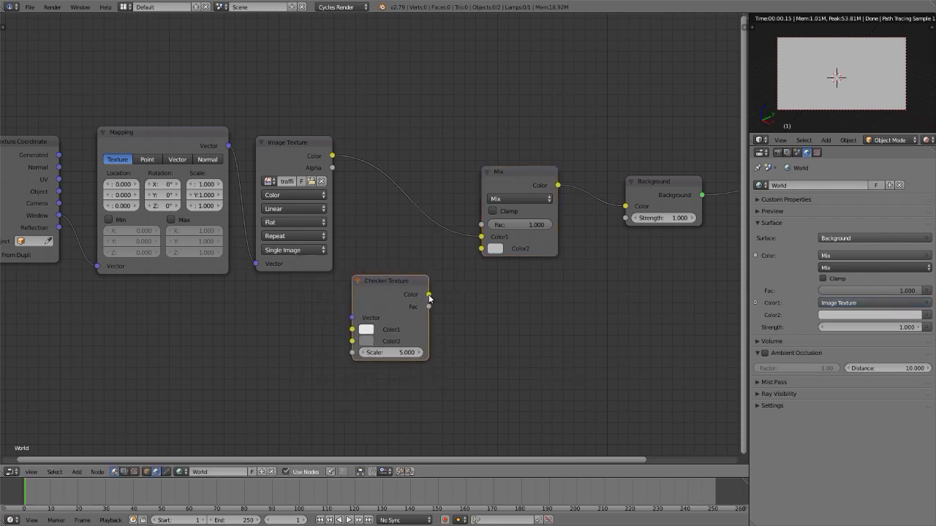
{"action": "left_click_drag", "start_coordinate": [429, 294], "coordinate": [481, 249]}
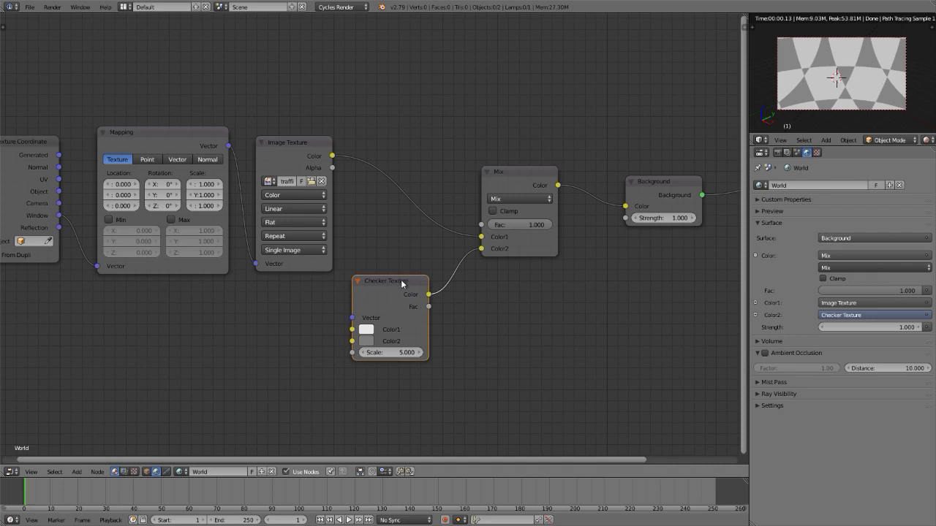
Step: Add Texture Coordinate and Mapping nodes to the Checker Texture, connect the Window output to the Mapping vector, and arrange them below the photo's nodes
{"action": "key", "text": "ctrl+t"}
{"action": "middle_click_drag", "start_coordinate": [167, 326], "coordinate": [310, 319]}
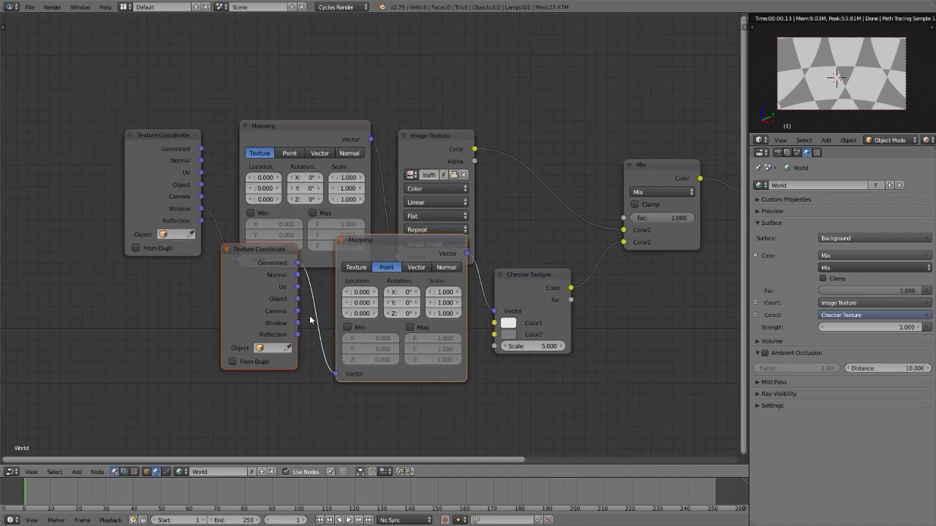
{"action": "left_click_drag", "start_coordinate": [297, 322], "coordinate": [330, 378]}
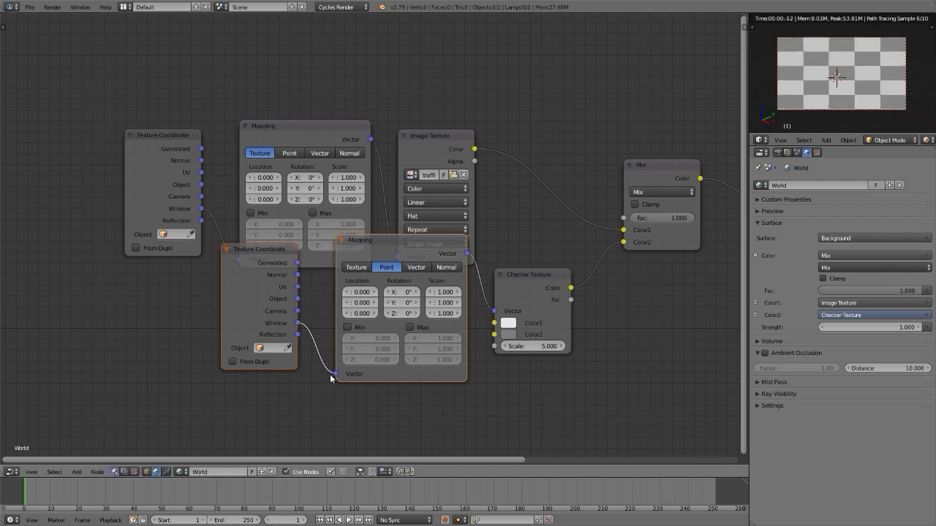
{"action": "left_click_drag", "start_coordinate": [261, 261], "coordinate": [188, 303]}
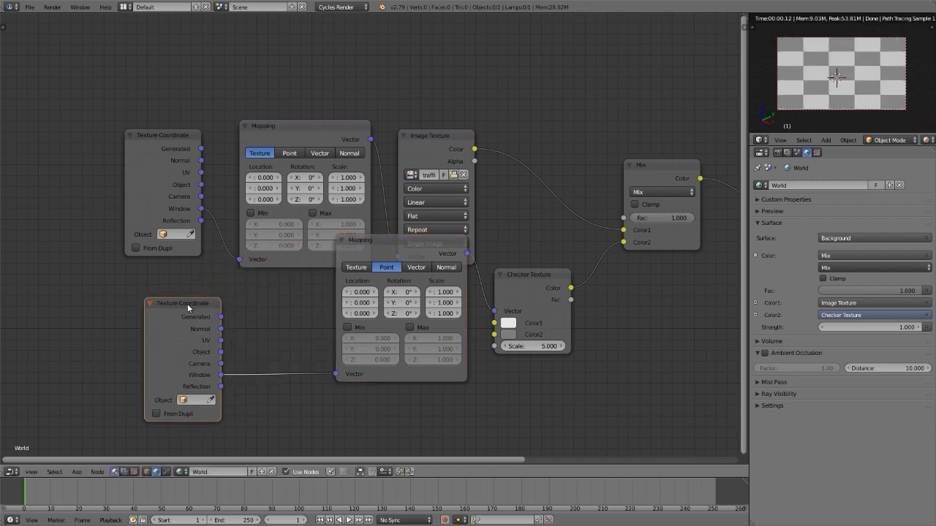
{"action": "left_click_drag", "start_coordinate": [370, 250], "coordinate": [299, 288]}
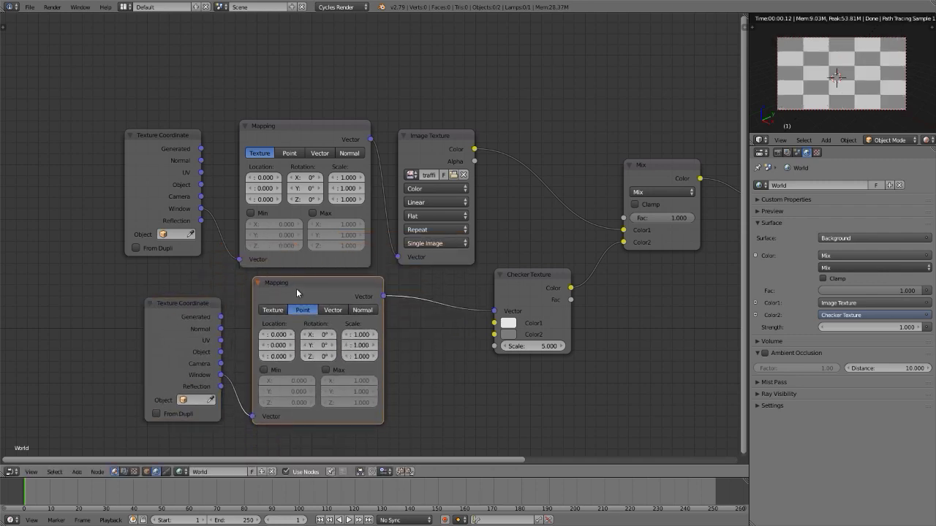
Step: Connect the Camera output to the checker's Mapping vector and set the Checker Texture scale to 25
{"action": "scroll", "coordinate": [300, 292], "scroll_direction": "down", "scroll_amount": 5}
{"action": "scroll", "coordinate": [300, 291], "scroll_direction": "left", "scroll_amount": 5}
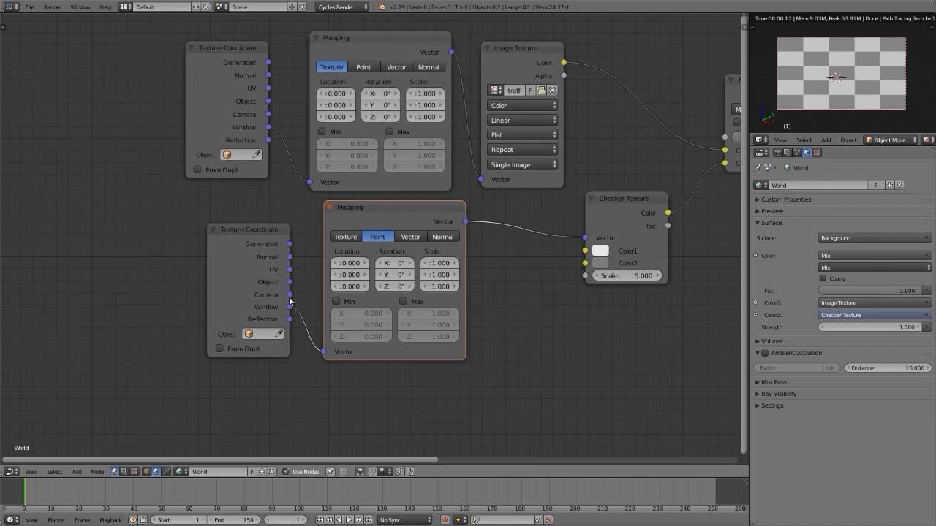
{"action": "left_click_drag", "start_coordinate": [290, 295], "coordinate": [324, 356]}
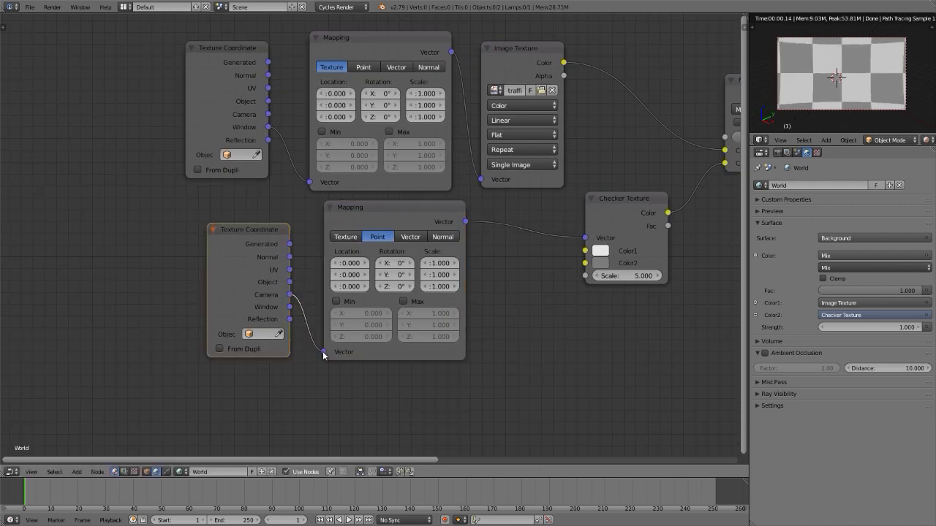
{"action": "left_click", "coordinate": [620, 276]}
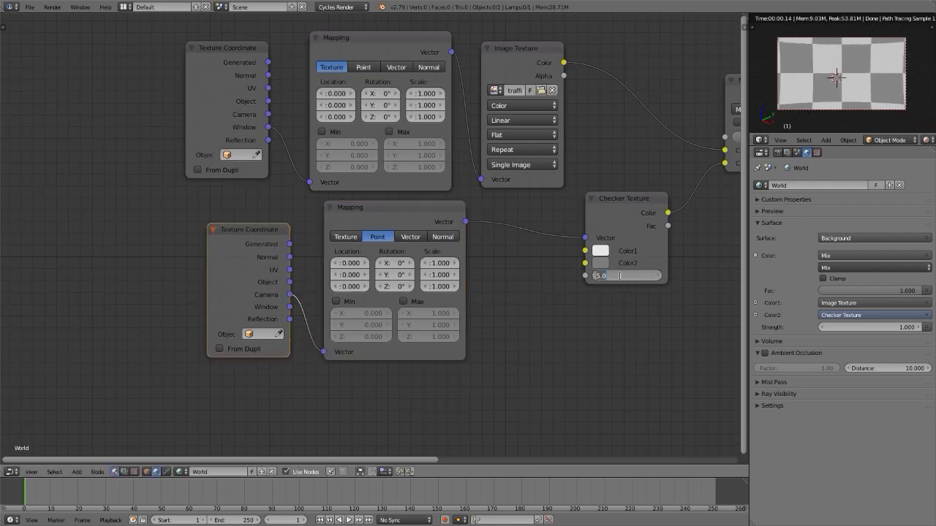
{"action": "type", "text": "25"}
{"action": "key", "text": "Return"}
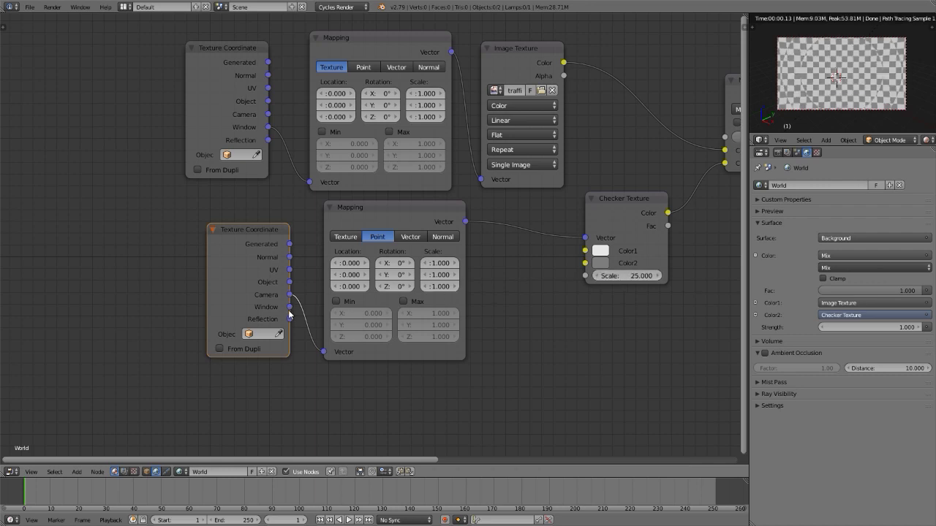
Step: Connect the Window output to the checker's Mapping vector and set that Mapping node to Texture
{"action": "left_click_drag", "start_coordinate": [289, 308], "coordinate": [324, 352]}
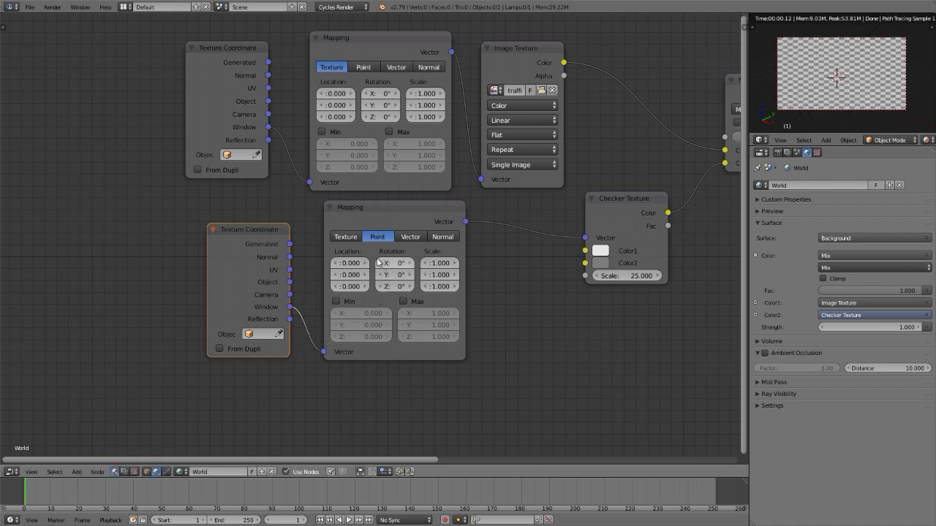
{"action": "left_click", "coordinate": [350, 240]}
{"action": "scroll", "coordinate": [357, 242], "scroll_direction": "up", "scroll_amount": 1}
{"action": "scroll", "coordinate": [357, 242], "scroll_direction": "up", "scroll_amount": 1}
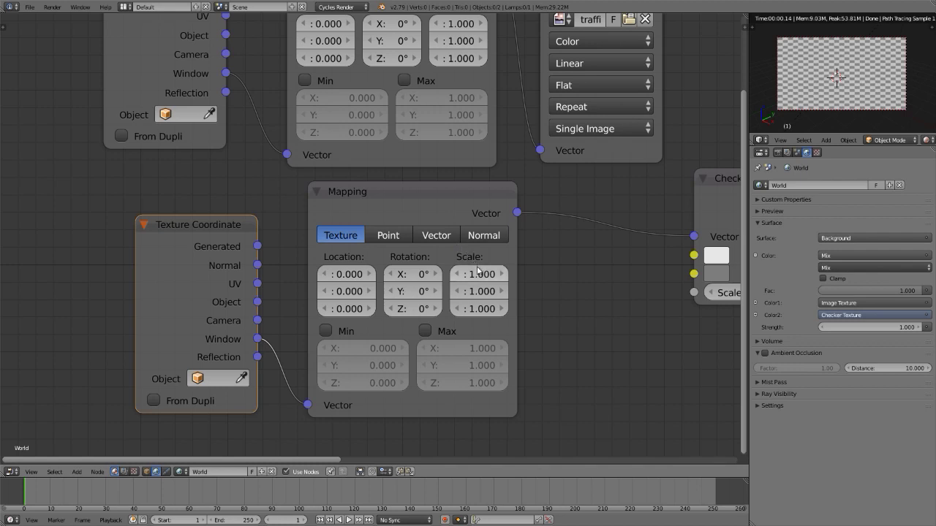
Step: Show the render dimensions and try an X scale of 16/9 on the checker's Mapping node
{"action": "left_click", "coordinate": [778, 153]}
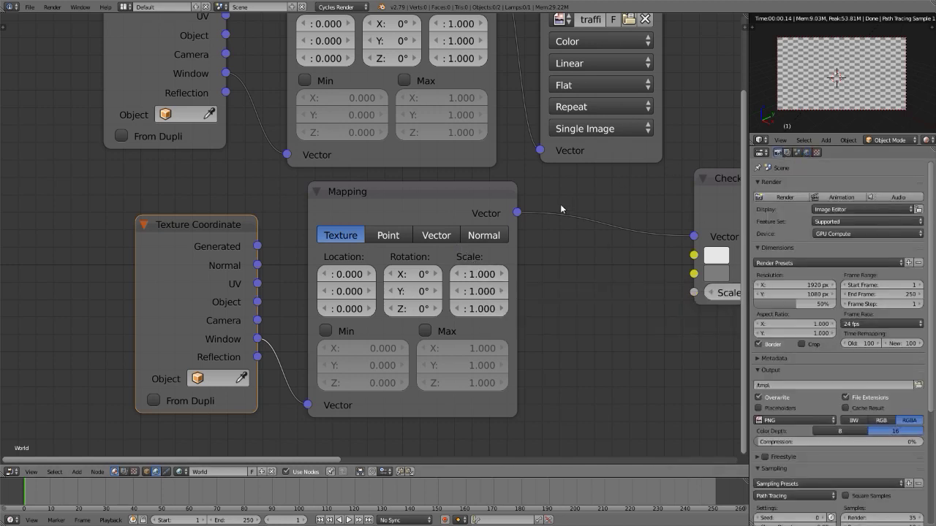
{"action": "left_click", "coordinate": [415, 193]}
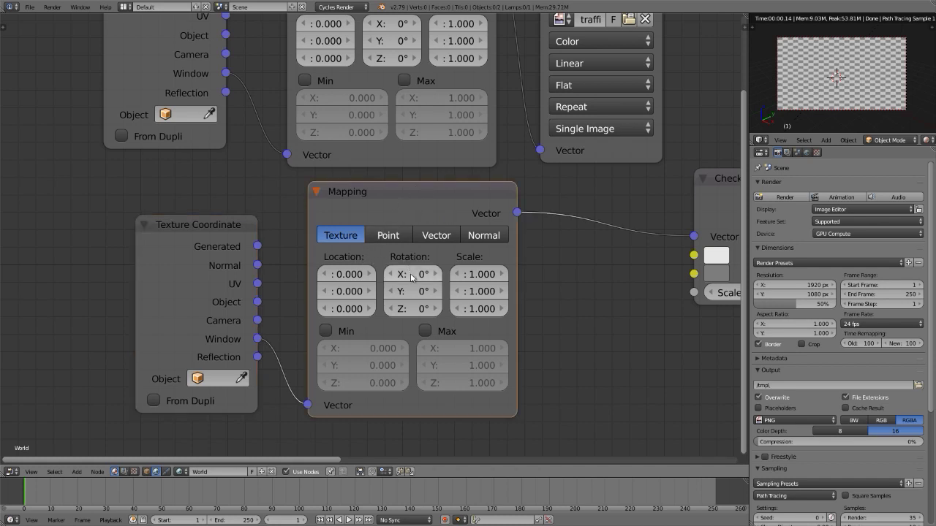
{"action": "left_click", "coordinate": [486, 274]}
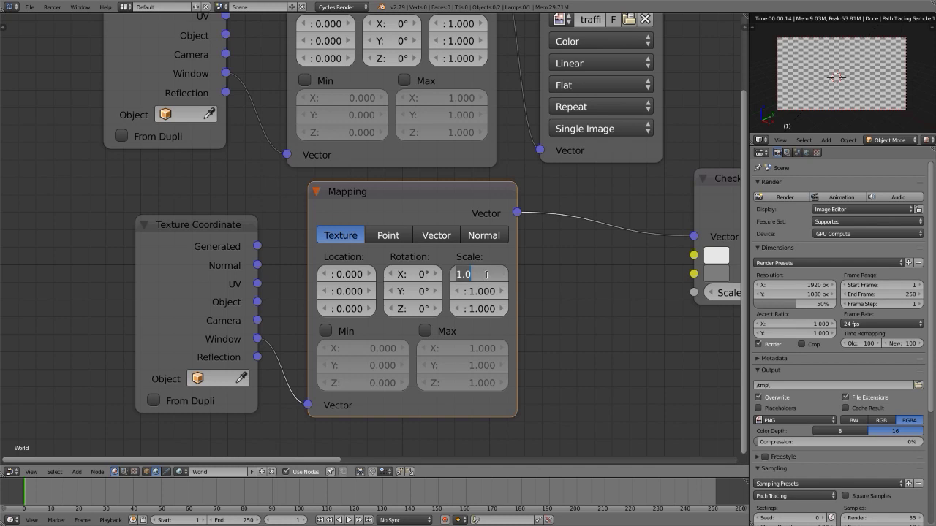
{"action": "type", "text": "16/9"}
{"action": "key", "text": "Return"}
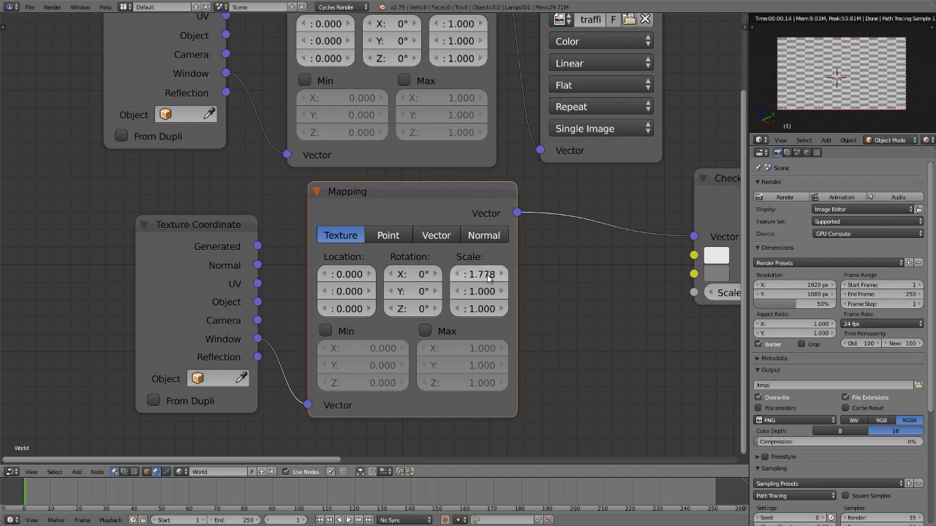
Step: Set the checker Mapping node's X scale to 9/16 and check the rendered checker full-screen
{"action": "left_click", "coordinate": [488, 277]}
{"action": "type", "text": "9"}
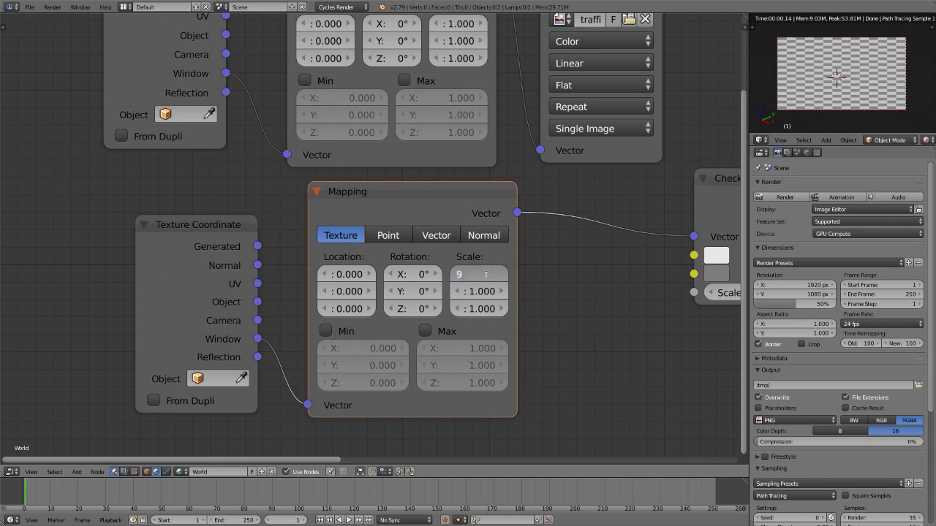
{"action": "type", "text": "/16"}
{"action": "key", "text": "Return"}
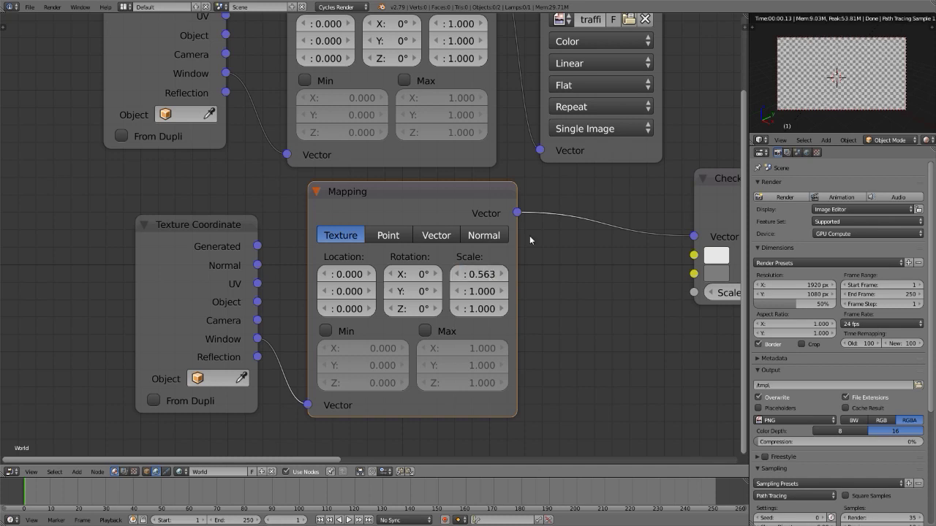
{"action": "key", "text": "shift+space"}
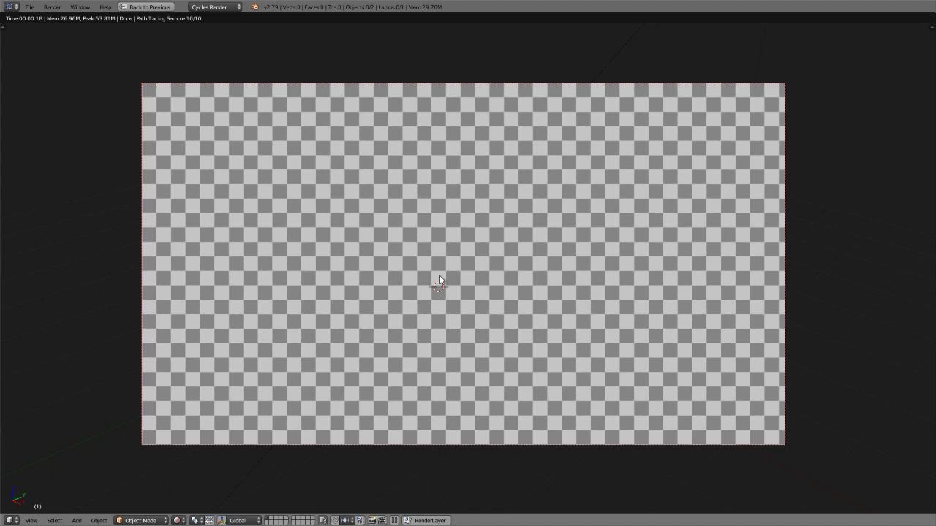
{"action": "key", "text": "shift+space"}
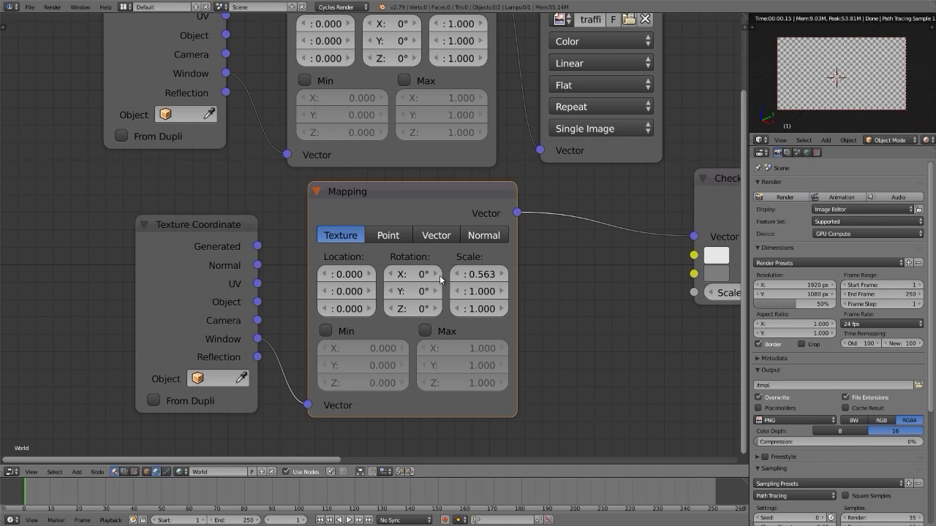
Step: Darken the Checker Texture's Color1 in the world nodes to a grey close to Color2
{"action": "left_click", "coordinate": [145, 472]}
{"action": "scroll", "coordinate": [311, 321], "scroll_direction": "down", "scroll_amount": 3}
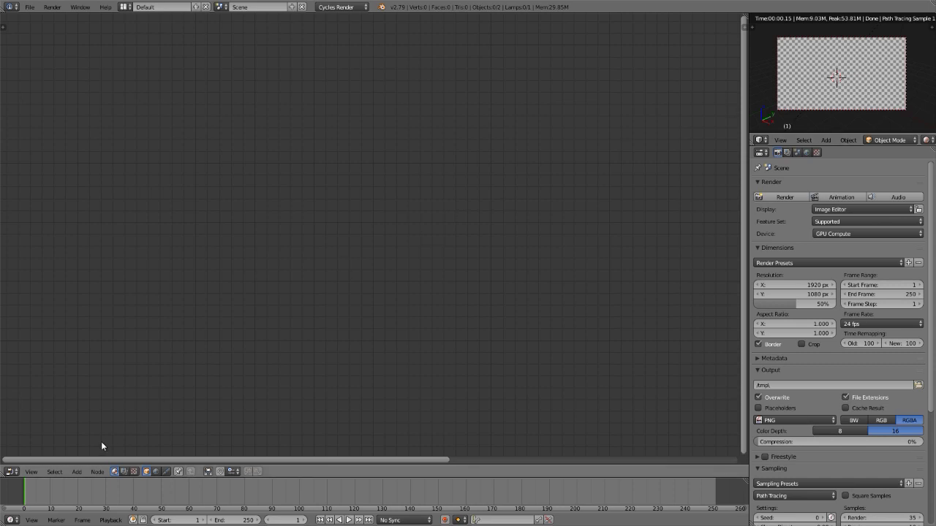
{"action": "left_click", "coordinate": [155, 471]}
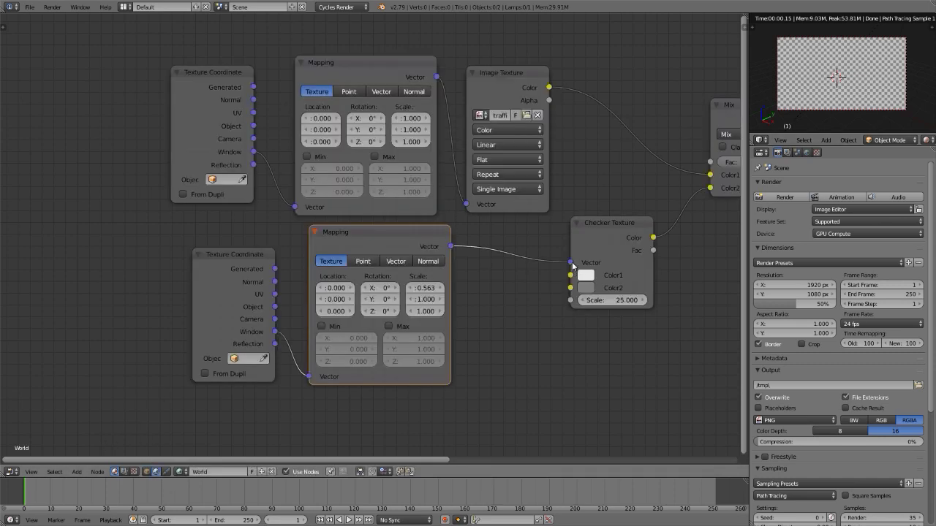
{"action": "left_click", "coordinate": [586, 277]}
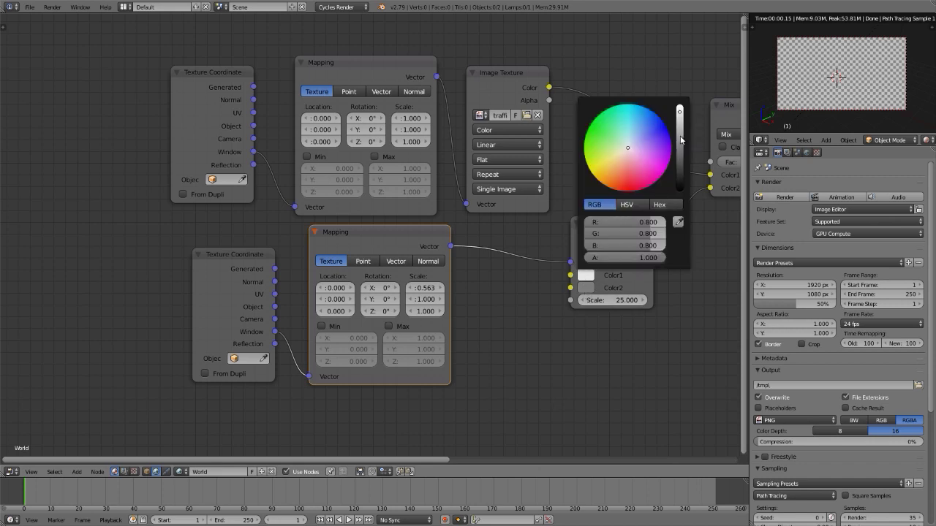
{"action": "mouse_move", "coordinate": [681, 140]}
{"action": "left_mouse_down"}
{"action": "mouse_move", "coordinate": [680, 131]}
{"action": "mouse_move", "coordinate": [680, 146]}
{"action": "left_mouse_up"}
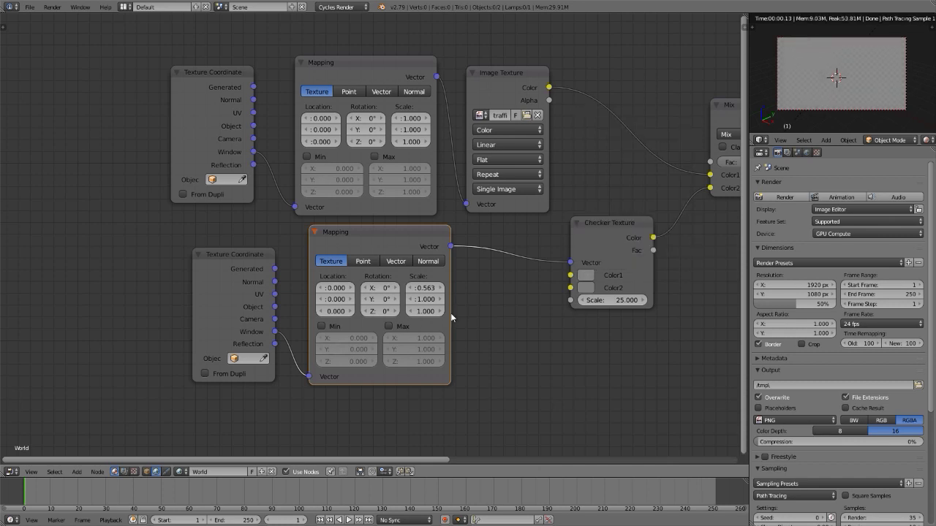
Step: Change the node editor area to a 3D View and the small preview area to an Outliner
{"action": "left_click", "coordinate": [166, 471]}
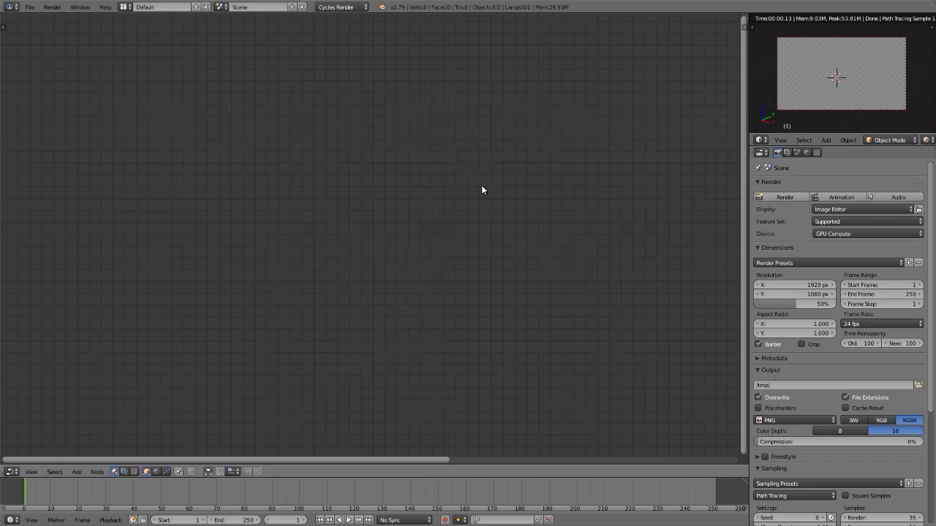
{"action": "key", "text": "shift+F5"}
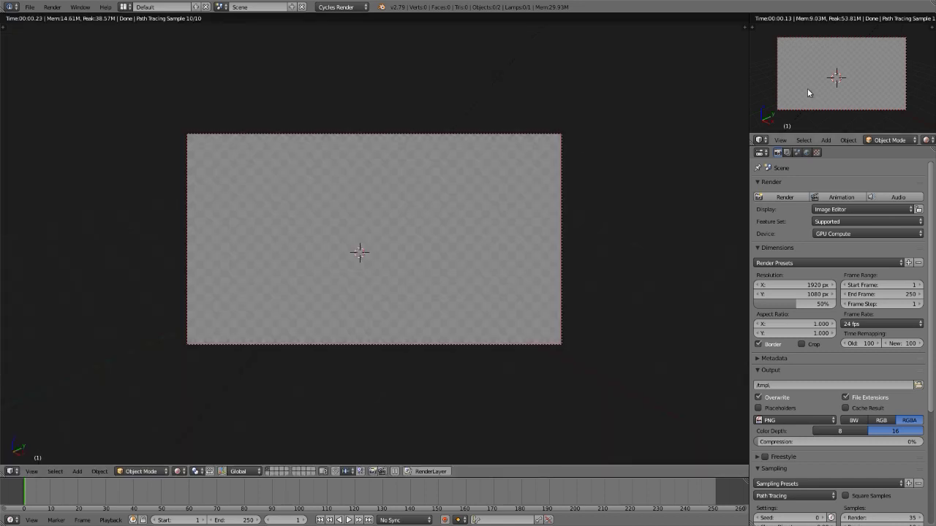
{"action": "key", "text": "shift+F9"}
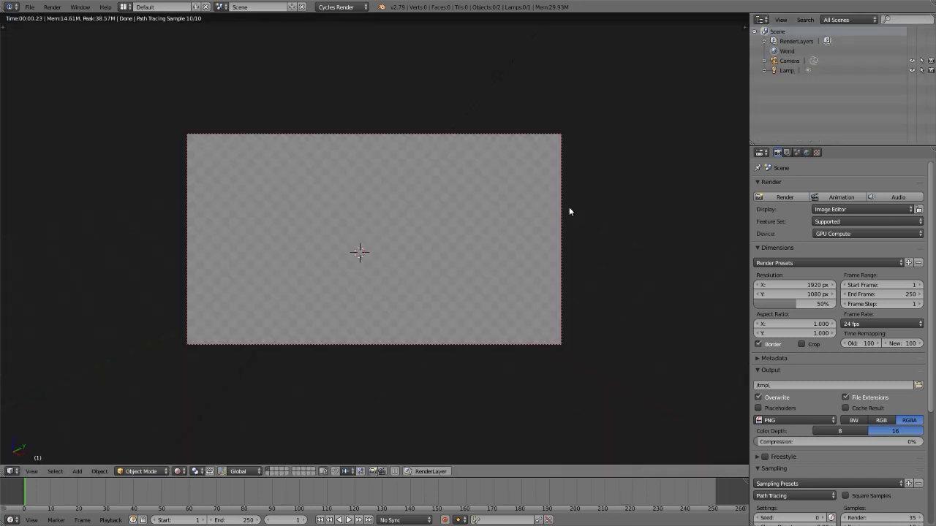
Step: Examine the low-contrast checker background close up and full-screen in the rendered camera view
{"action": "scroll", "coordinate": [488, 233], "scroll_direction": "up", "scroll_amount": 5}
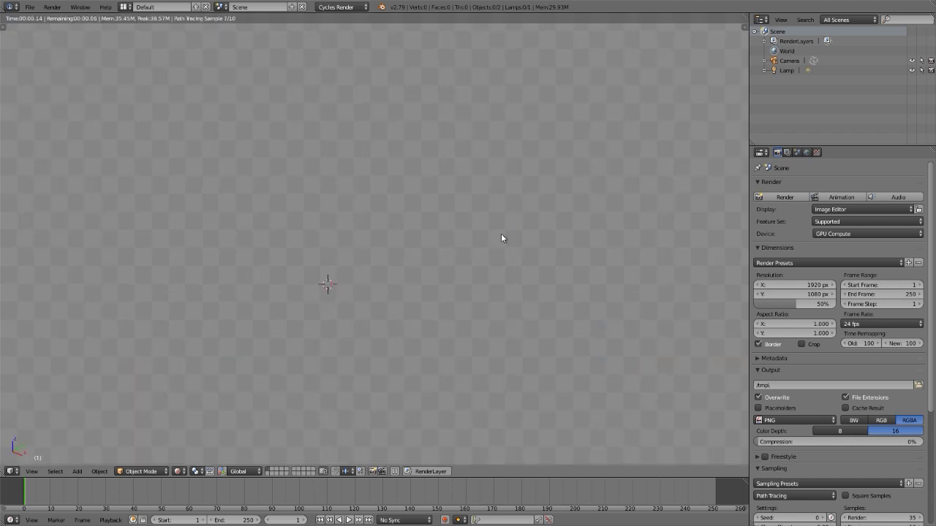
{"action": "left_click", "coordinate": [400, 257]}
{"action": "left_click", "coordinate": [460, 256]}
{"action": "left_click", "coordinate": [331, 252]}
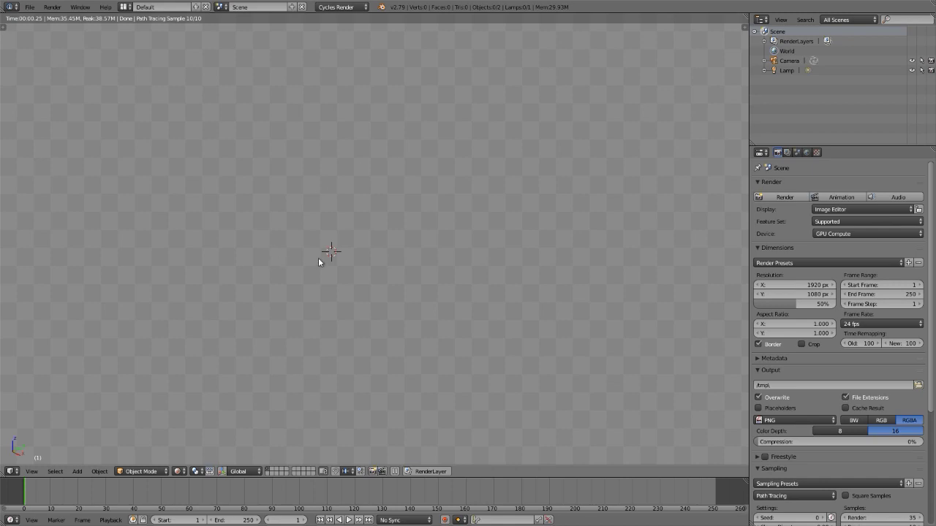
{"action": "key", "text": "ctrl+Up"}
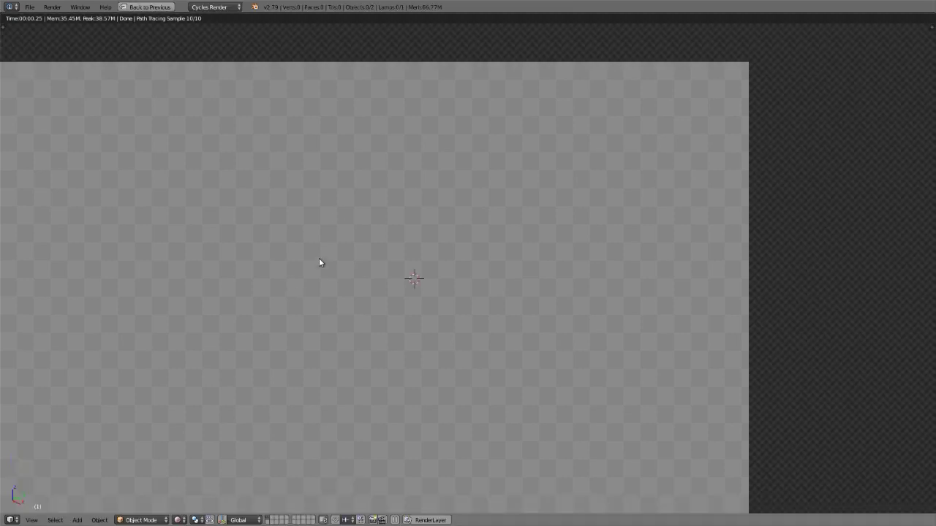
{"action": "key", "text": "ctrl+Up"}
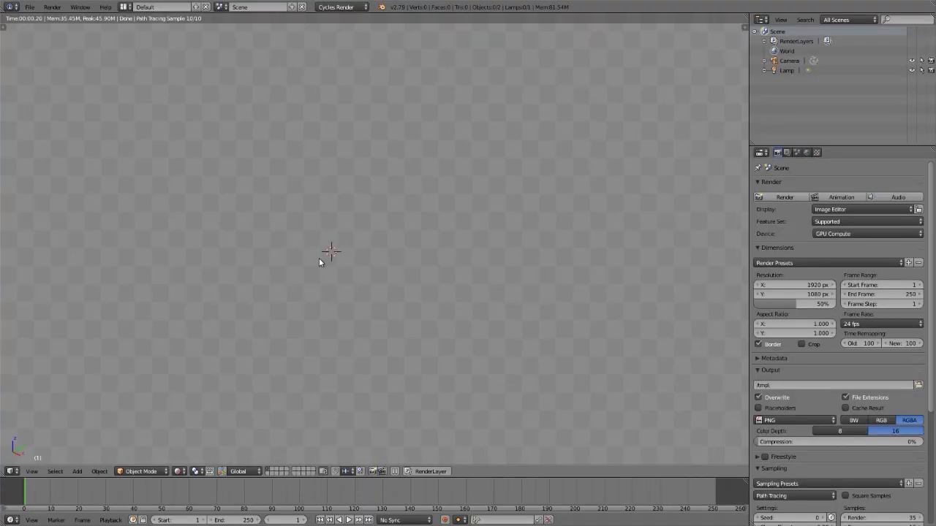
Step: Leave rendered shading and clear the camera's location and rotation
{"action": "key", "text": "shift+z"}
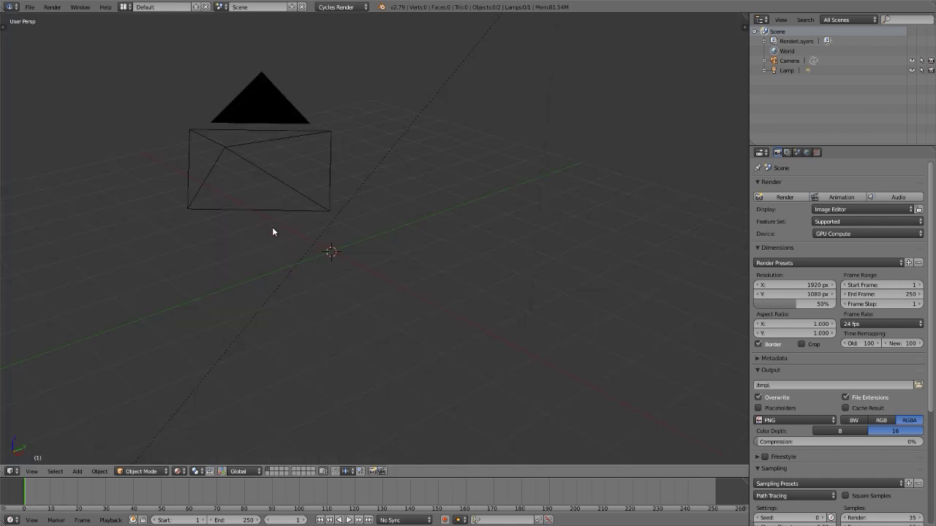
{"action": "middle_click_drag", "start_coordinate": [275, 232], "coordinate": [403, 246]}
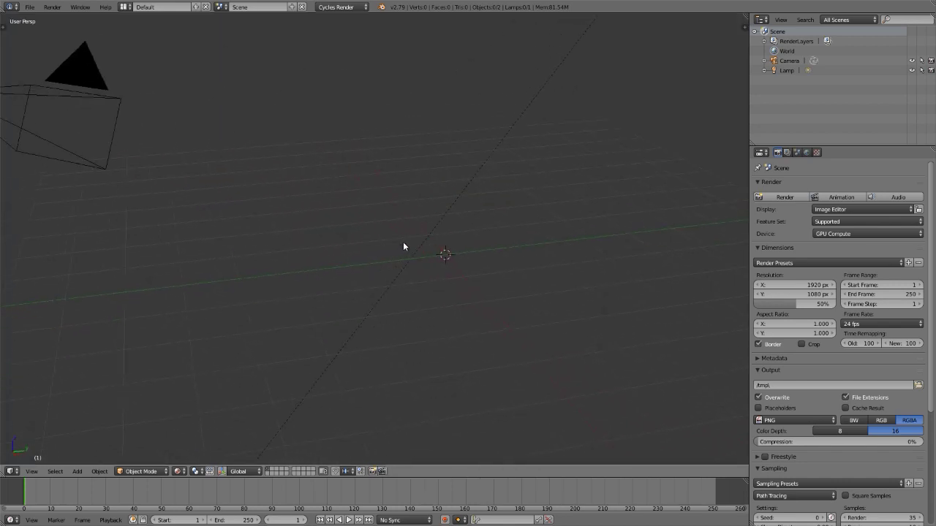
{"action": "key", "text": "KP_8"}
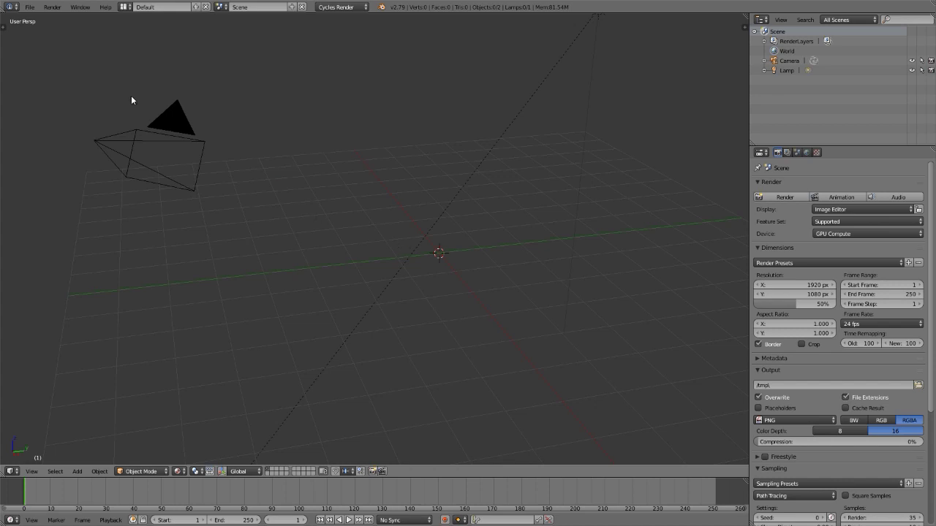
{"action": "right_click", "coordinate": [164, 126]}
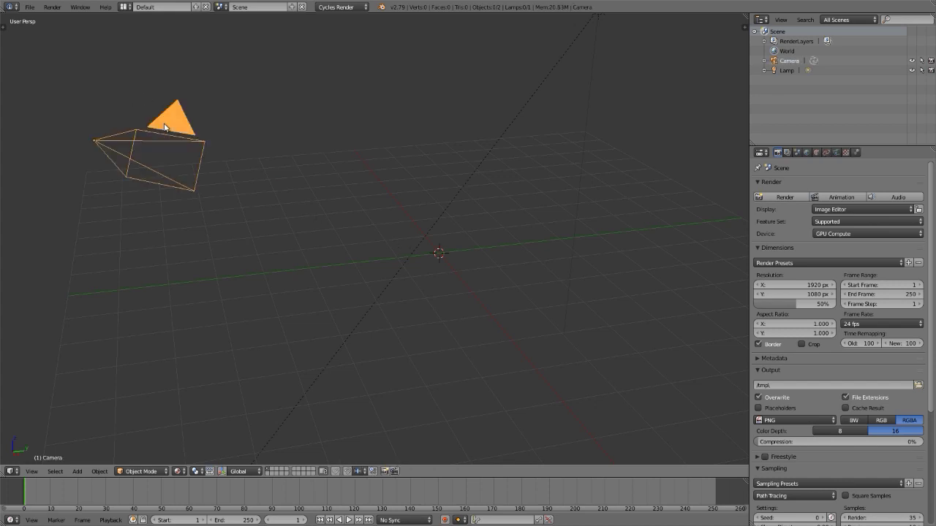
{"action": "key", "text": "alt+g"}
{"action": "key", "text": "alt+r"}
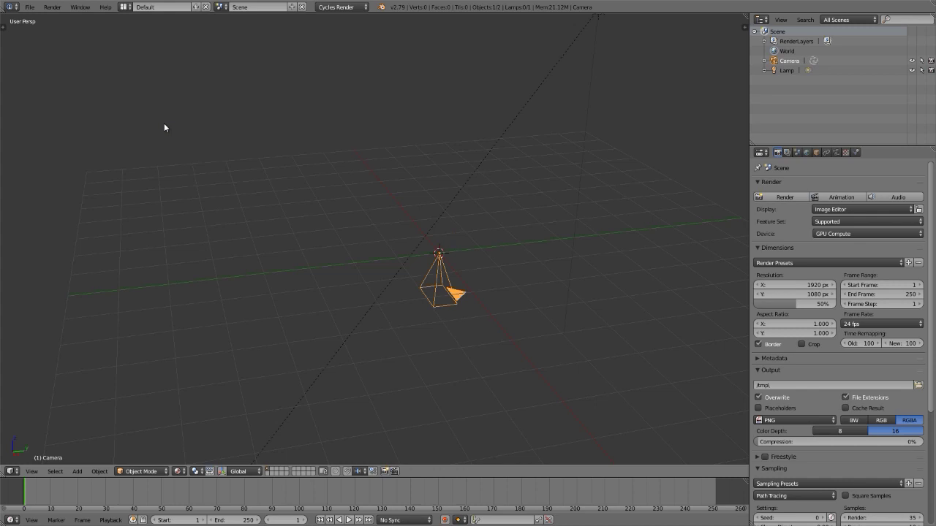
Step: Turn on the transform manipulator, rotate the camera 90° about the global X axis and check the rendered camera view
{"action": "key", "text": "ctrl+space"}
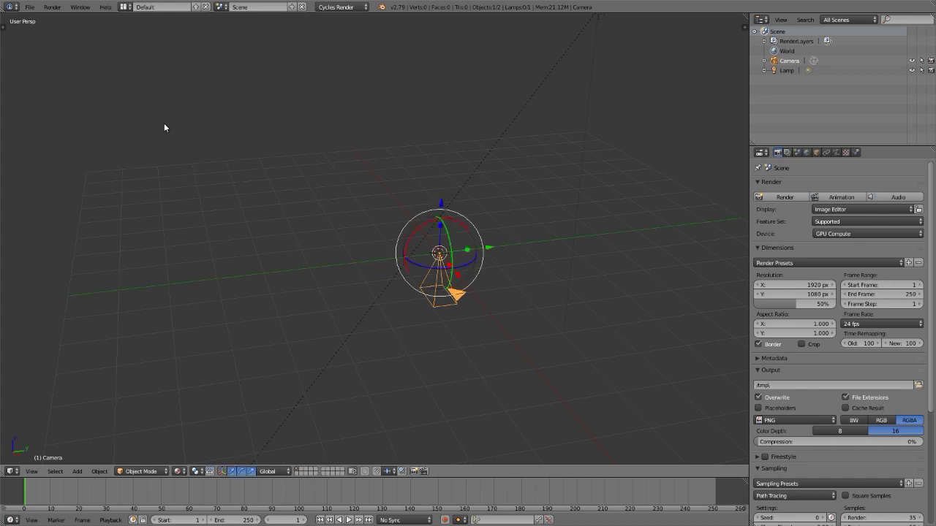
{"action": "type", "text": "rx90"}
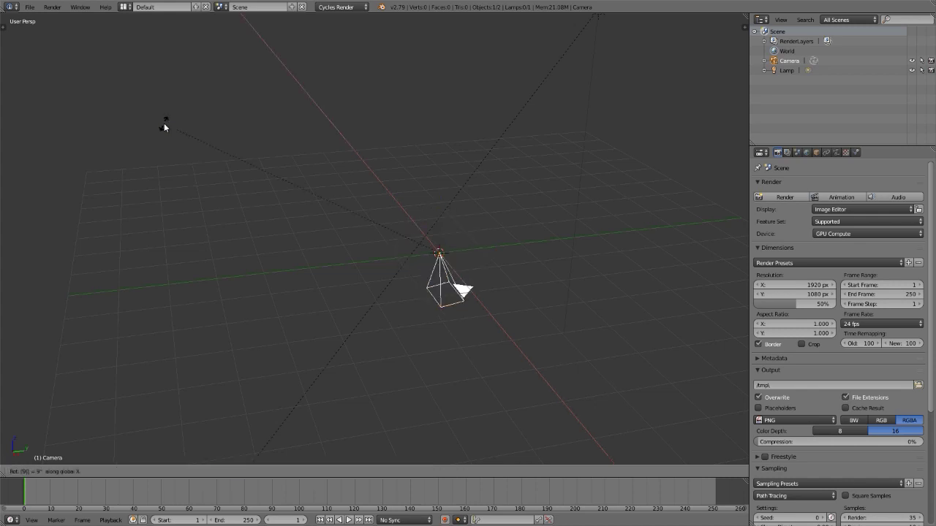
{"action": "key", "text": "Return"}
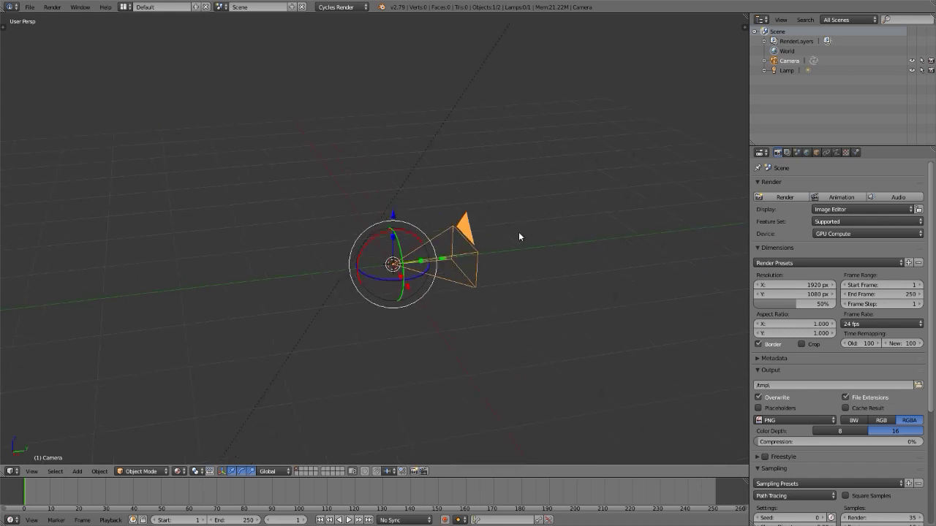
{"action": "key", "text": "KP_0"}
{"action": "key", "text": "shift+z"}
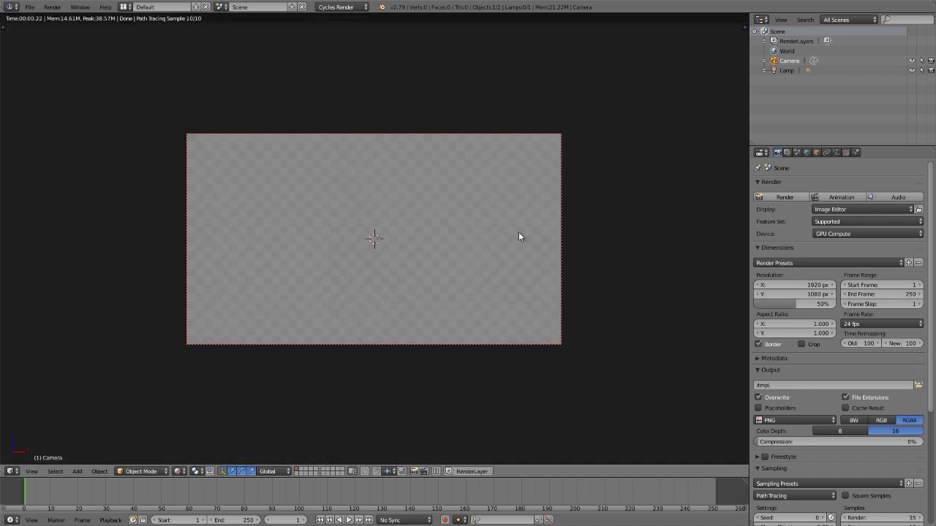
{"action": "key", "text": "shift+z"}
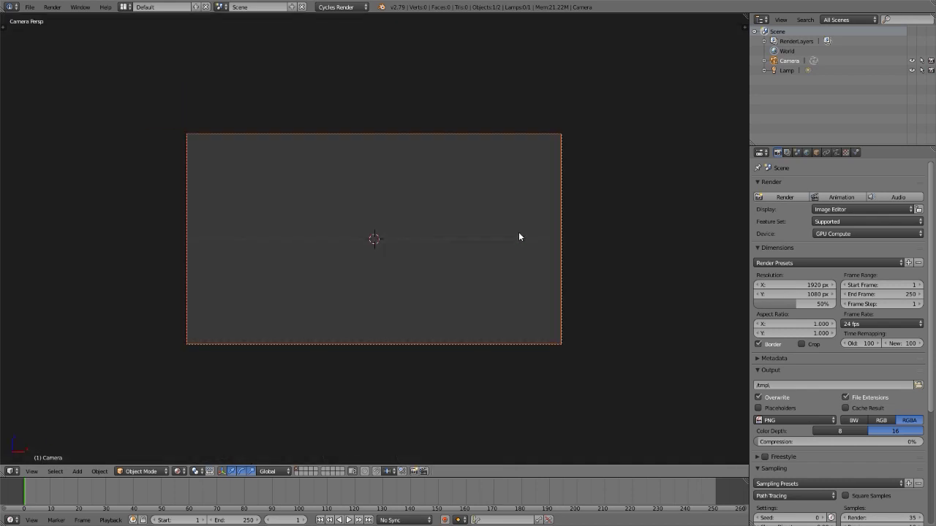
{"action": "key", "text": "KP_0"}
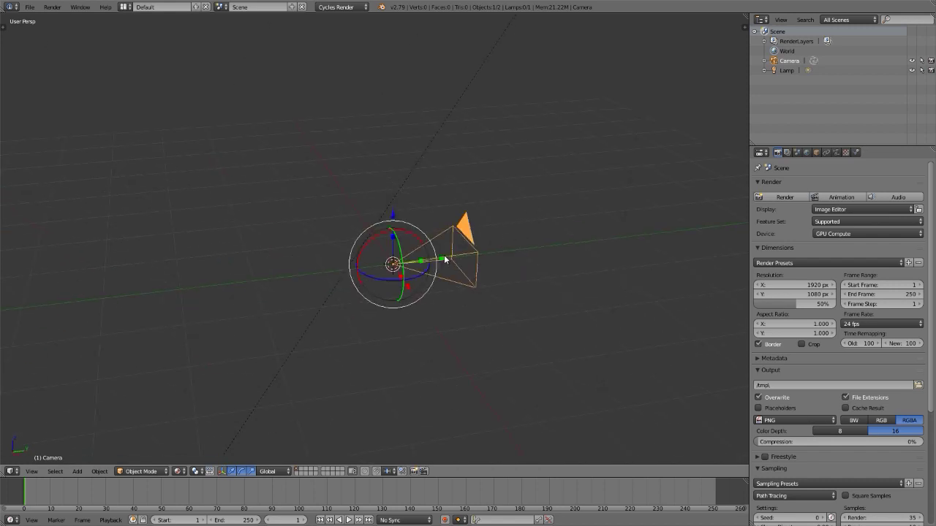
Step: Move the camera back from the origin along the negative Y axis and deselect it
{"action": "key", "text": "g"}
{"action": "key", "text": "y"}
{"action": "left_click", "coordinate": [283, 276]}
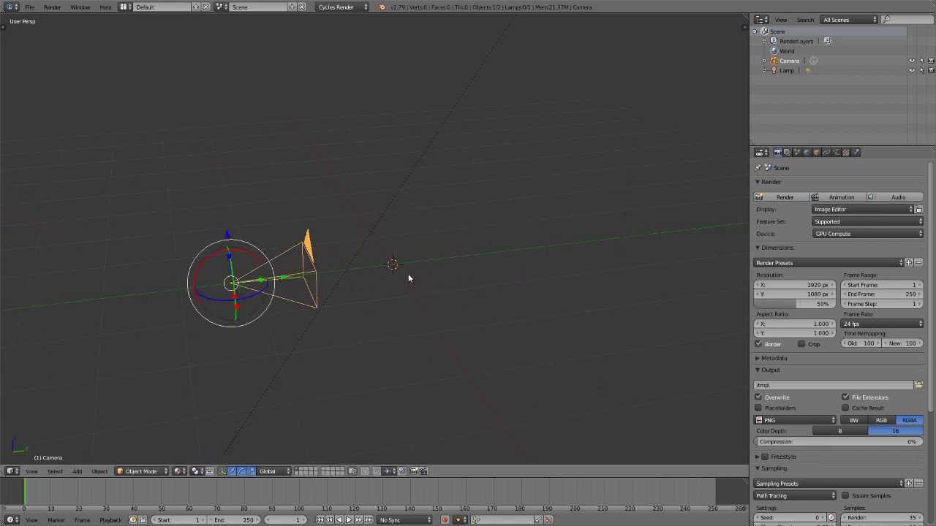
{"action": "key", "text": "a"}
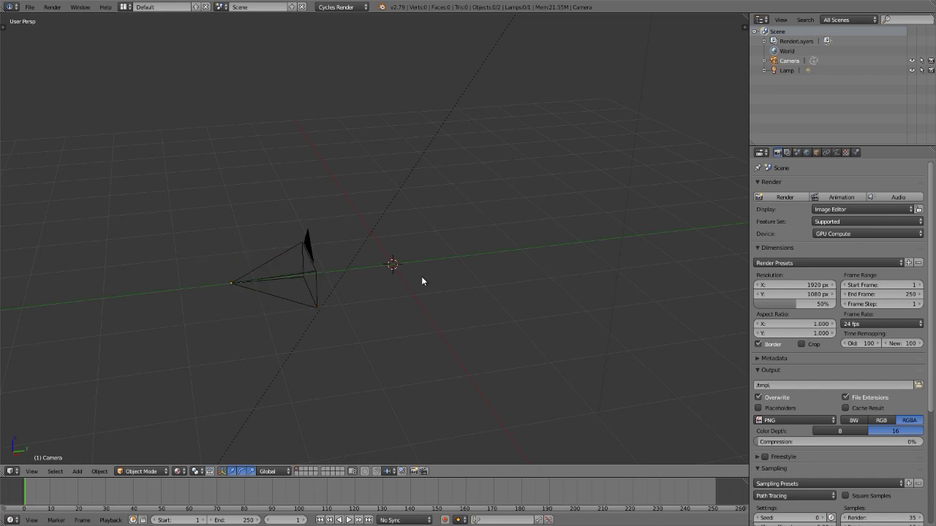
Step: Add a Round Cube at the origin on the second layer and show its creation options
{"action": "key", "text": "2"}
{"action": "key", "text": "shift+a"}
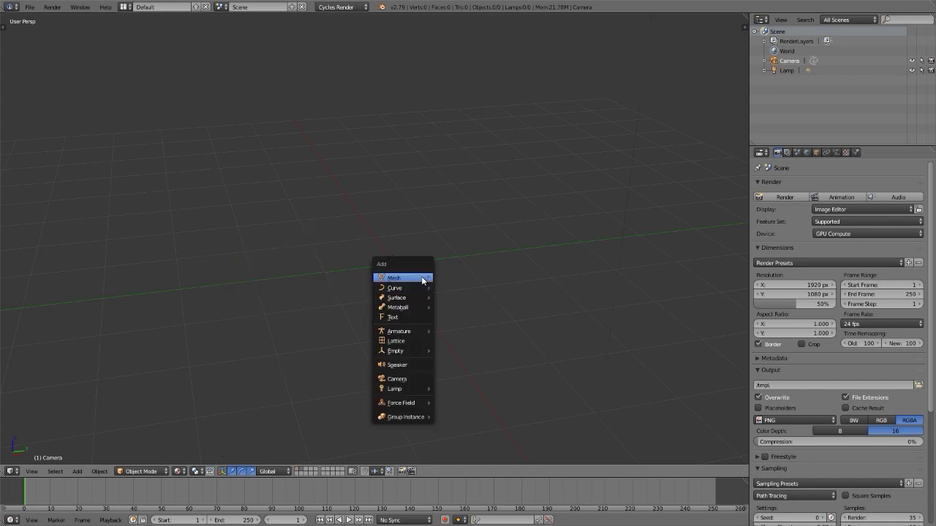
{"action": "mouse_move", "coordinate": [422, 278]}
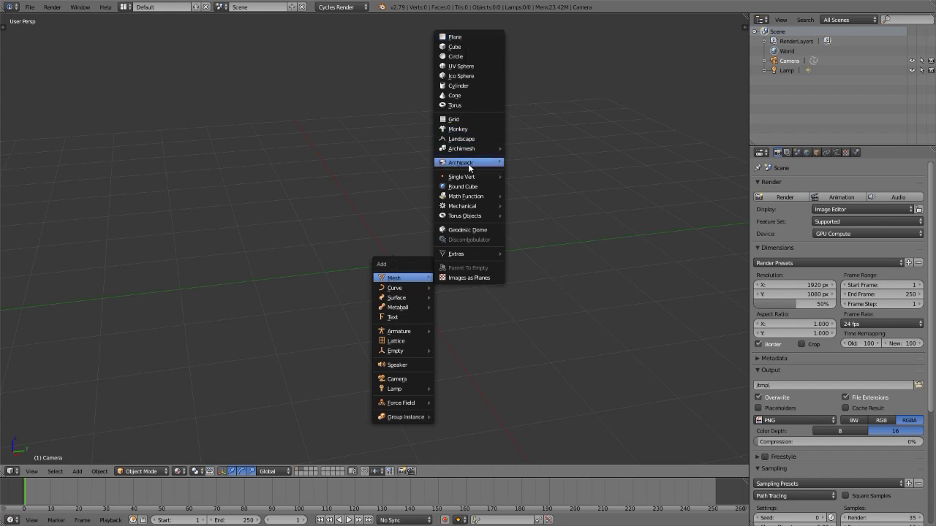
{"action": "left_click", "coordinate": [464, 187]}
{"action": "middle_click_drag", "start_coordinate": [432, 291], "coordinate": [453, 291]}
{"action": "key", "text": "t"}
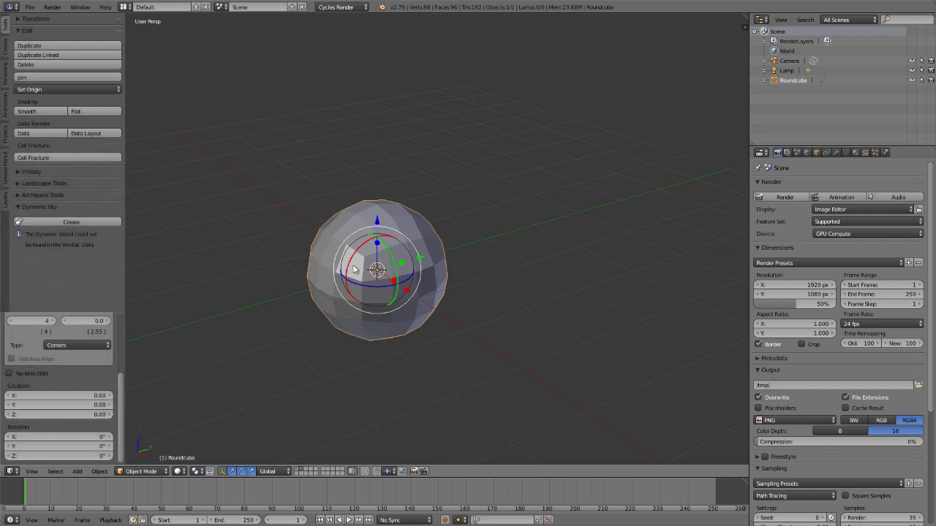
Step: Raise the Round Cube's arc divisions to 8
{"action": "scroll", "coordinate": [72, 377], "scroll_direction": "down", "scroll_amount": 1}
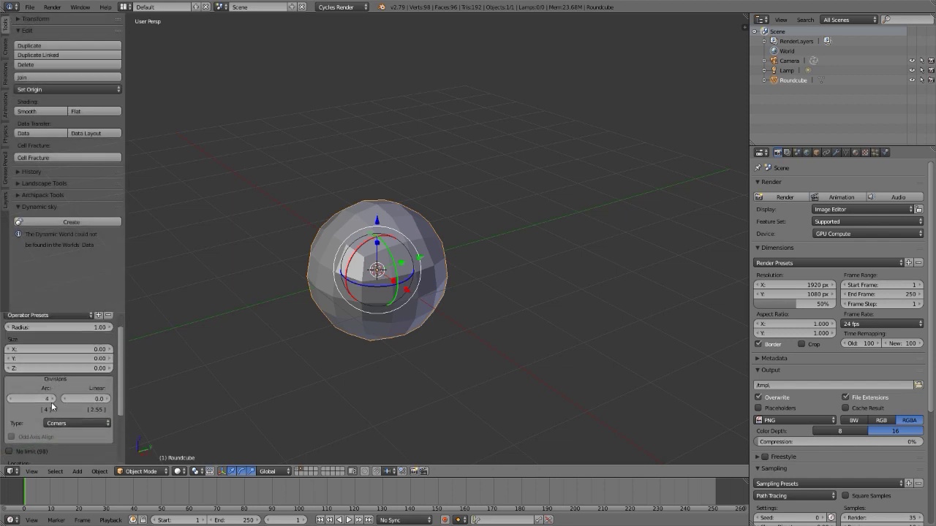
{"action": "left_click", "coordinate": [54, 400]}
{"action": "left_click", "coordinate": [55, 399]}
{"action": "left_click", "coordinate": [55, 399]}
{"action": "left_click", "coordinate": [55, 399]}
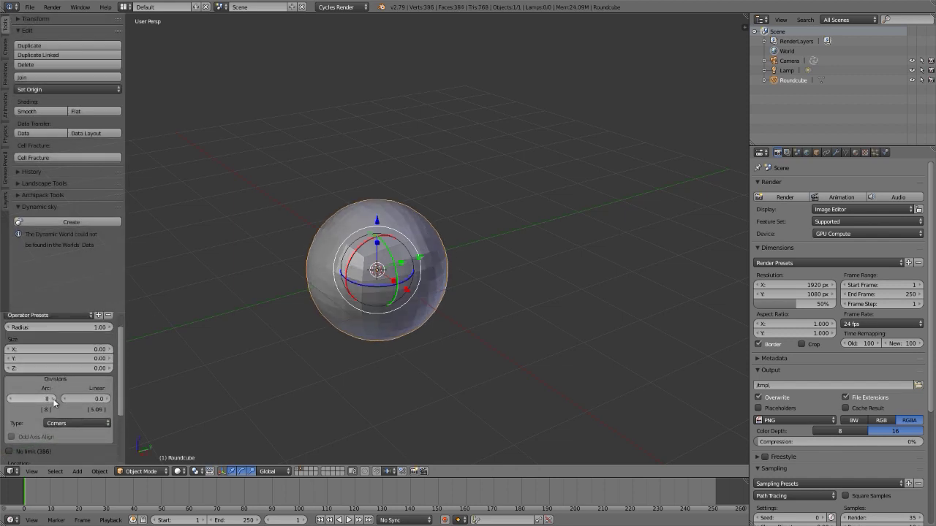
Step: Enter Edit Mode on the round cube, switch to face selection and deselect all faces in front view
{"action": "middle_click_drag", "start_coordinate": [305, 311], "coordinate": [372, 270], "text": "shift"}
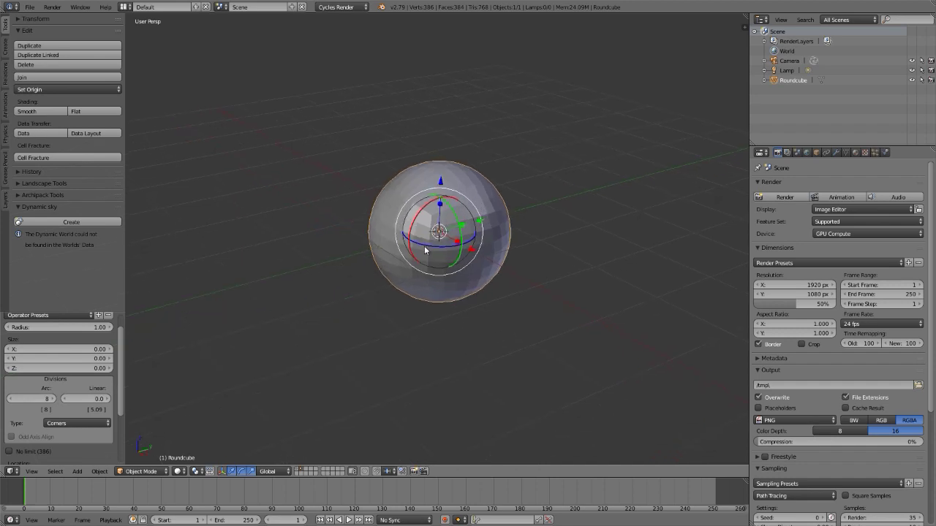
{"action": "key", "text": "Tab"}
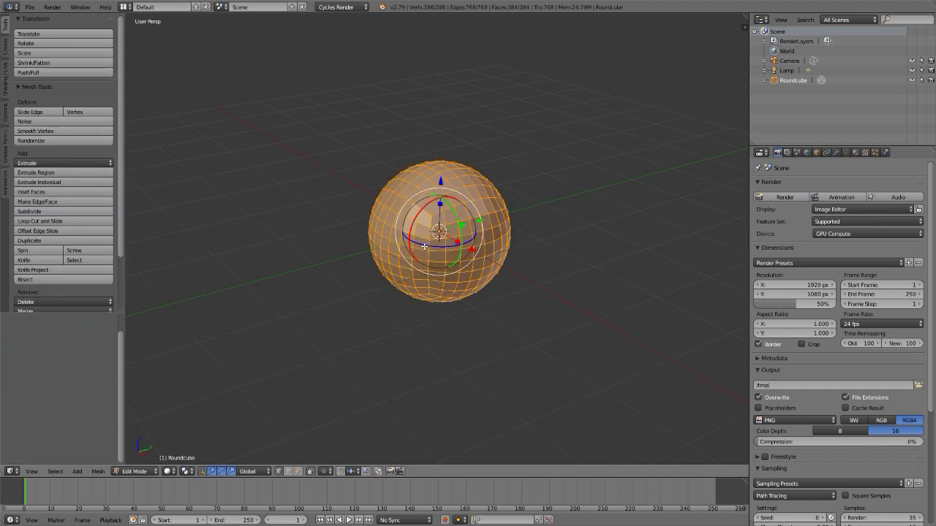
{"action": "key", "text": "ctrl+Tab"}
{"action": "left_click", "coordinate": [398, 269]}
{"action": "middle_click_drag", "start_coordinate": [398, 269], "coordinate": [454, 231]}
{"action": "key", "text": "KP_1"}
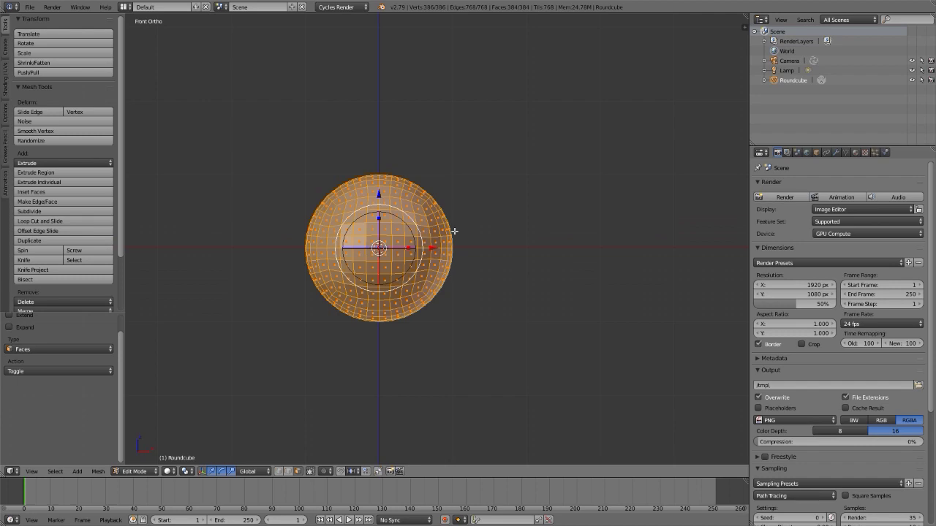
{"action": "key", "text": "a"}
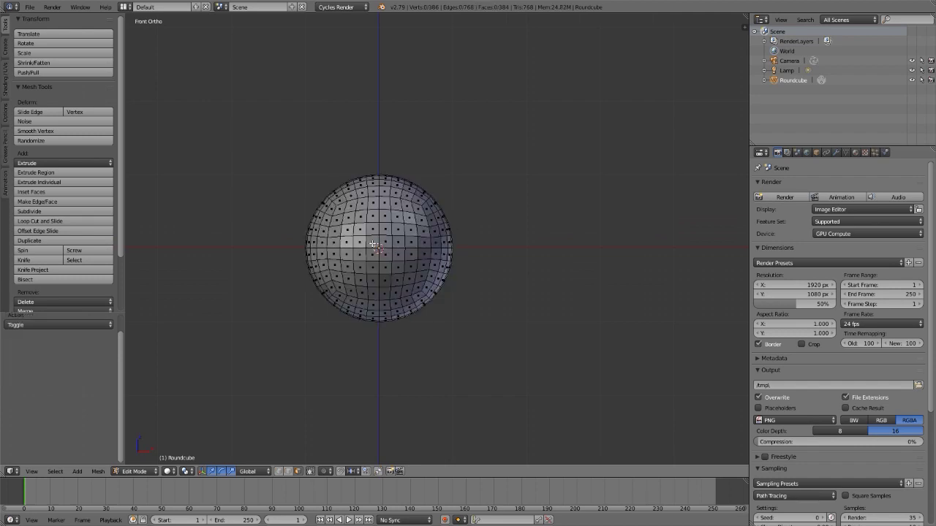
Step: Select the four central front faces, grow the selection eight times, delete those faces to leave only the rear patch, and exit Edit Mode
{"action": "right_click", "coordinate": [373, 244]}
{"action": "right_click", "coordinate": [373, 255], "text": "shift"}
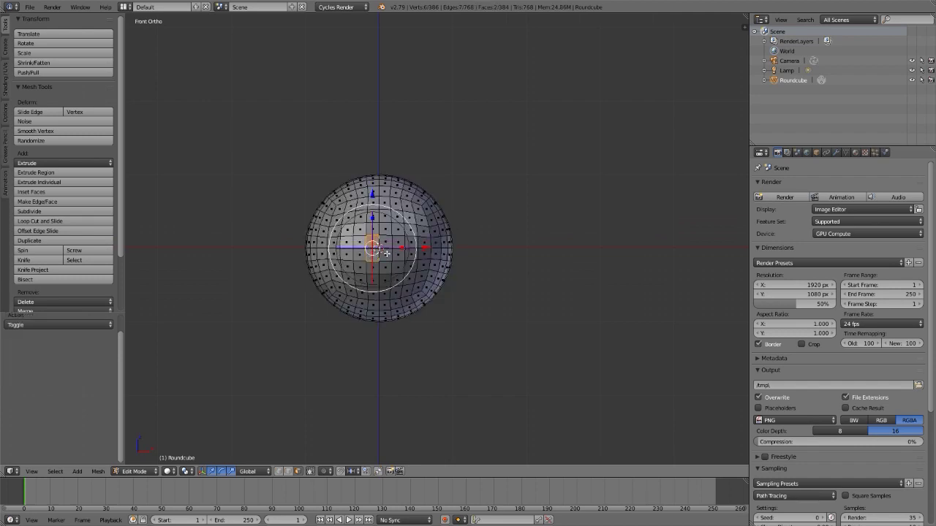
{"action": "right_click", "coordinate": [388, 251], "text": "shift"}
{"action": "right_click", "coordinate": [389, 242], "text": "shift"}
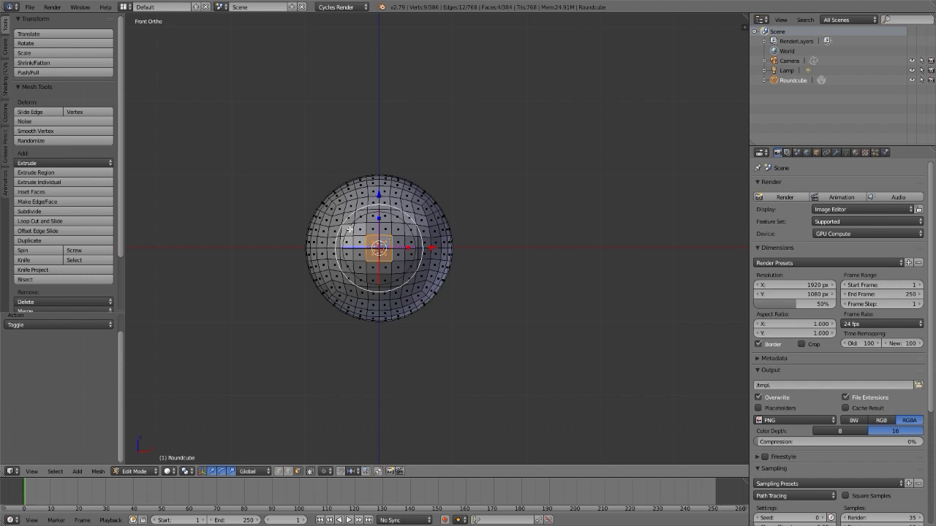
{"action": "middle_click_drag", "start_coordinate": [349, 229], "coordinate": [335, 260]}
{"action": "middle_click_drag", "start_coordinate": [460, 254], "coordinate": [454, 255]}
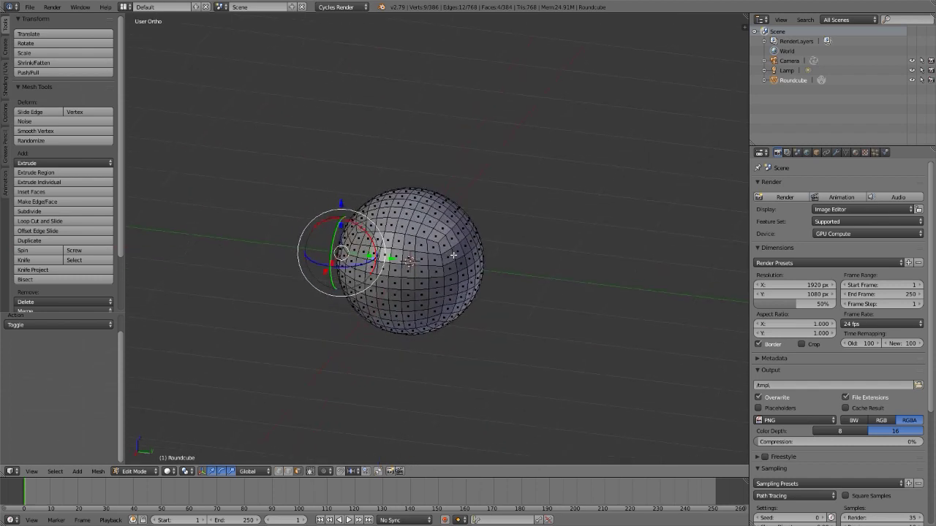
{"action": "key", "text": "ctrl+KP_Add"}
{"action": "key", "text": "ctrl+KP_Add"}
{"action": "key", "text": "ctrl+KP_Add"}
{"action": "key", "text": "ctrl+KP_Add"}
{"action": "key", "text": "ctrl+KP_Add"}
{"action": "key", "text": "ctrl+KP_Add"}
{"action": "key", "text": "ctrl+KP_Add"}
{"action": "key", "text": "ctrl+KP_Add"}
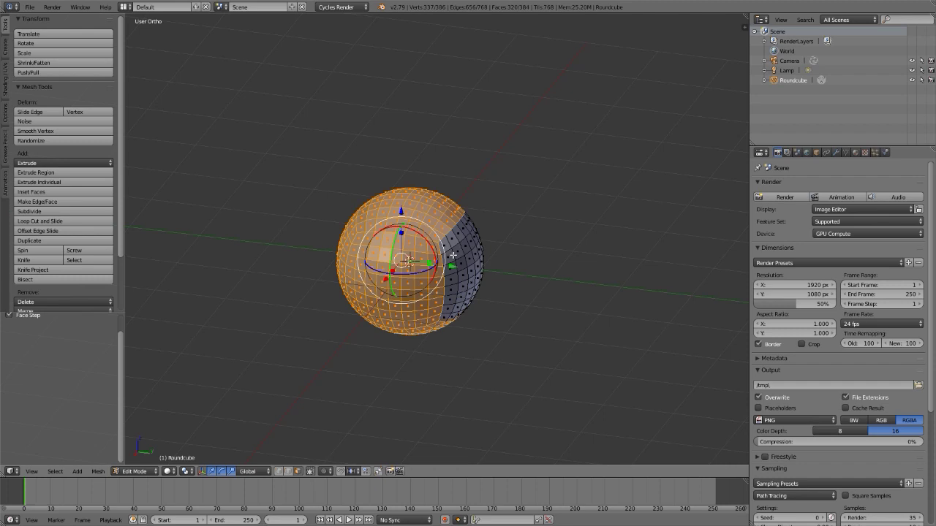
{"action": "key", "text": "x"}
{"action": "left_click", "coordinate": [453, 255]}
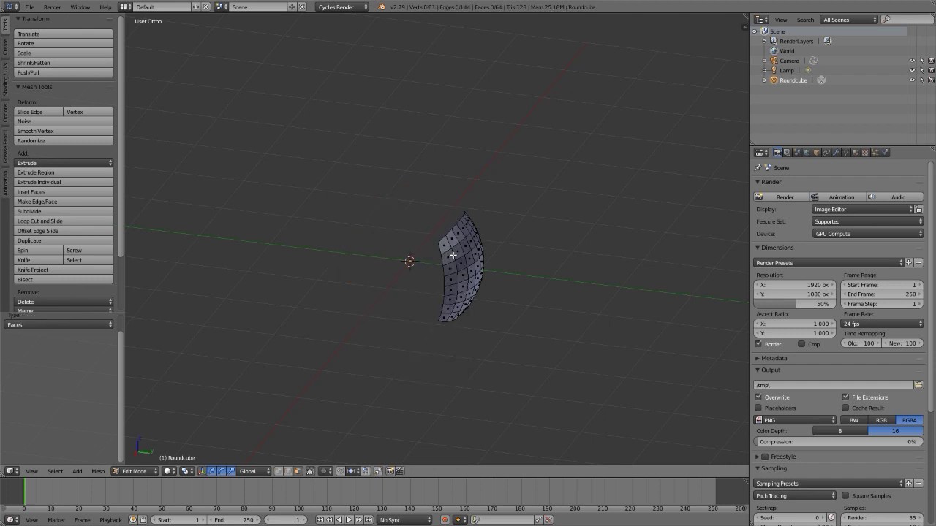
{"action": "key", "text": "Tab"}
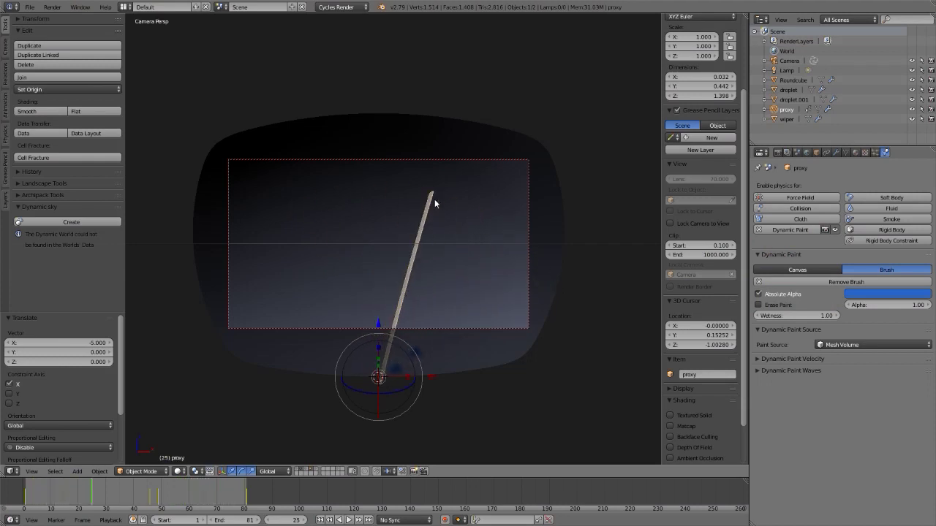
Step: Stop the wiper animation playback and set the windscreen's Dynamic Paint canvas format to Image Sequence
{"action": "key", "text": "Escape"}
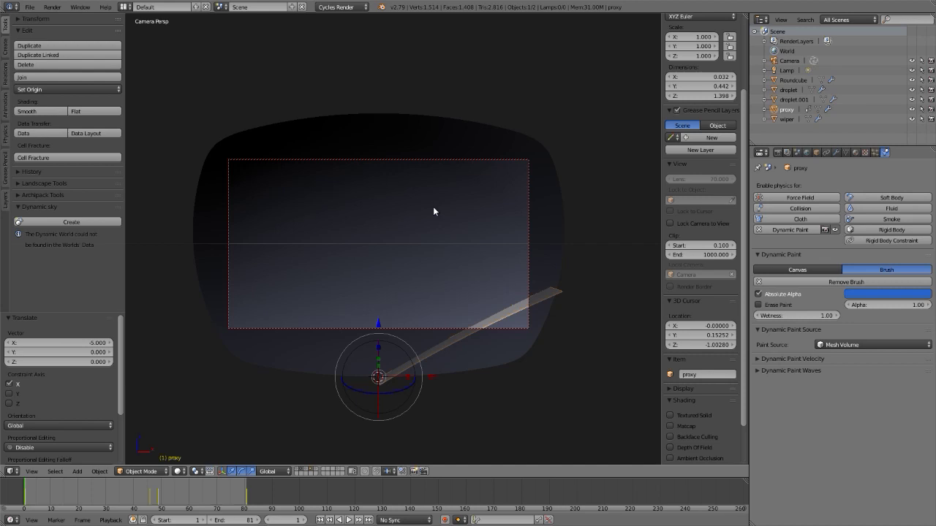
{"action": "right_click", "coordinate": [441, 207]}
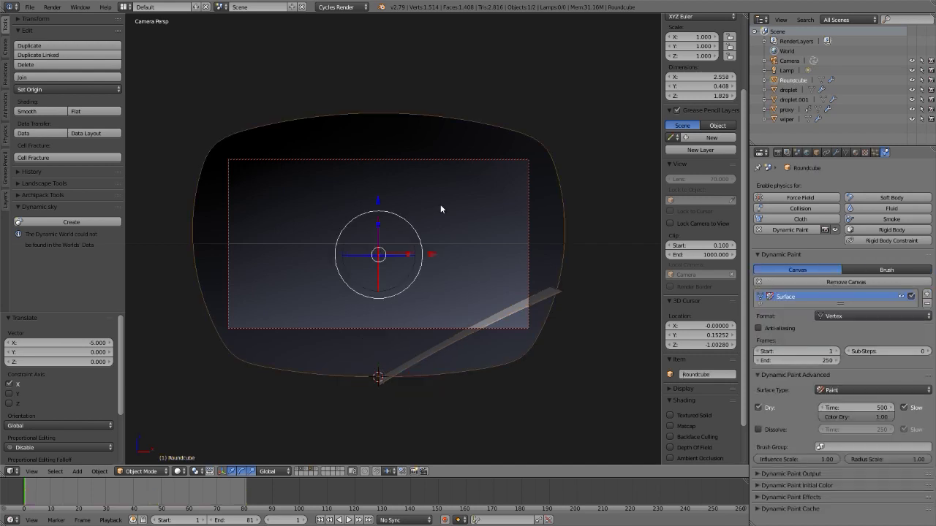
{"action": "left_click", "coordinate": [858, 314]}
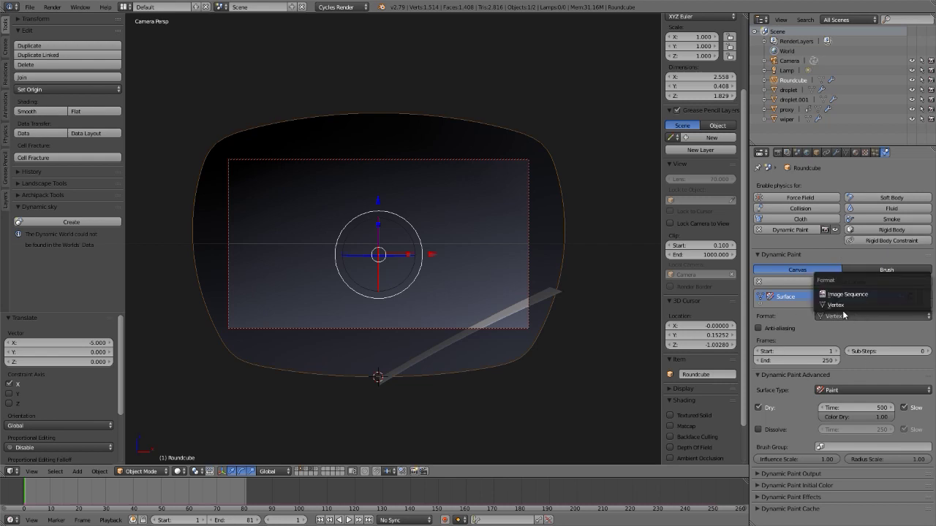
{"action": "left_click", "coordinate": [845, 295]}
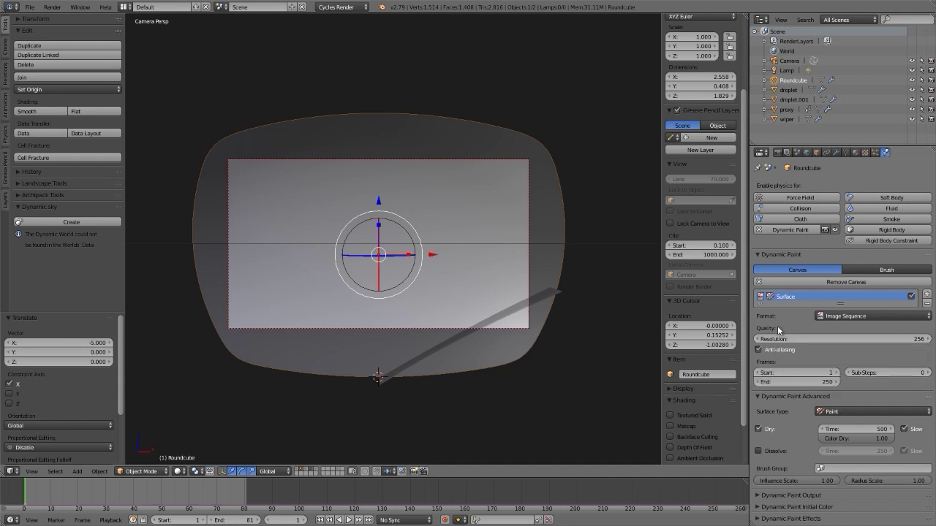
Step: Inspect the windscreen and its UV space in the UV Editing layout, and return to the Default layout
{"action": "key", "text": "ctrl+Right"}
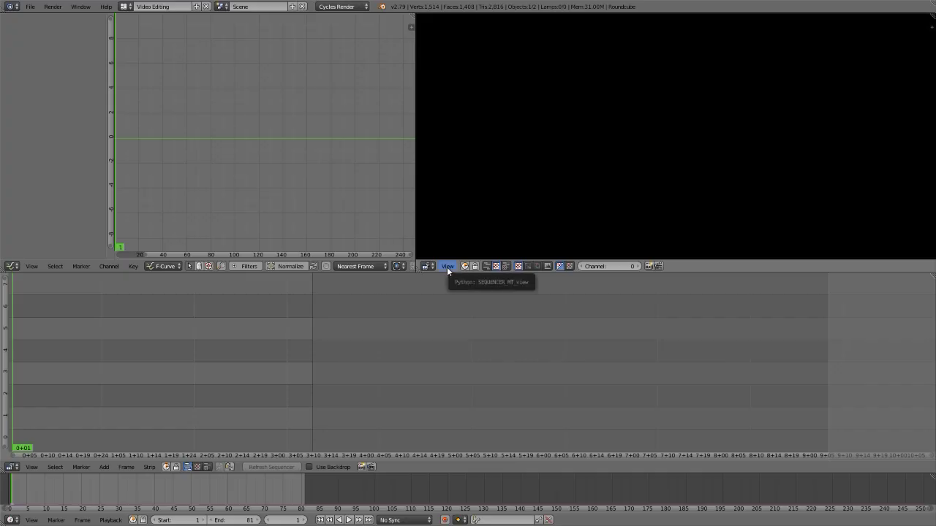
{"action": "key", "text": "ctrl+Left"}
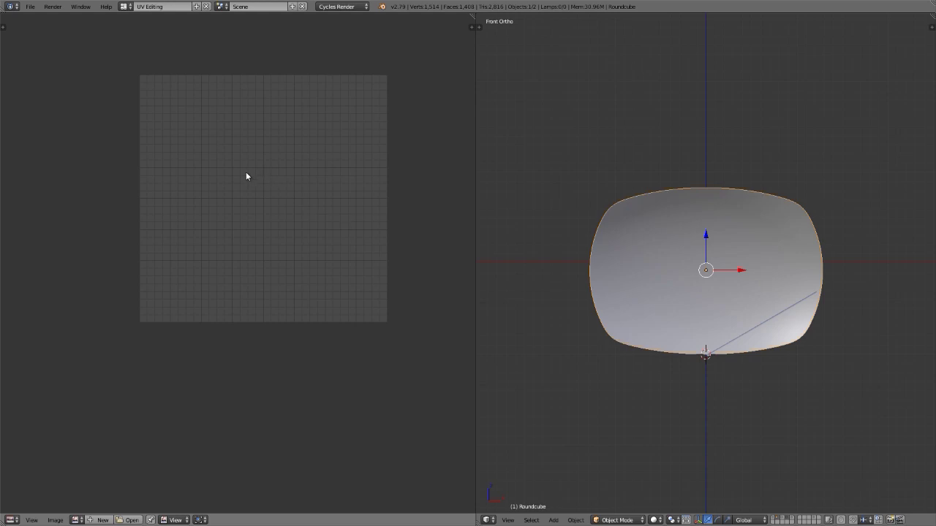
{"action": "key", "text": "shift+Home"}
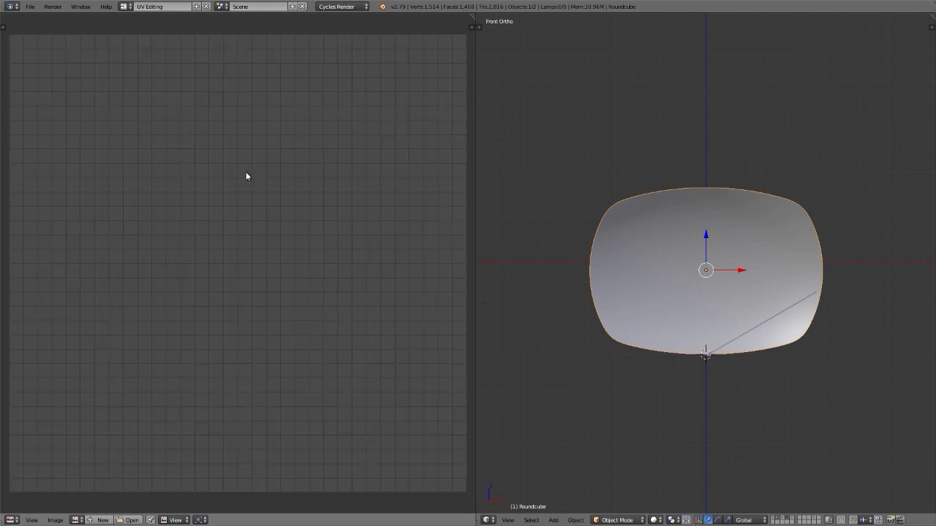
{"action": "scroll", "coordinate": [246, 176], "scroll_direction": "down", "scroll_amount": 1}
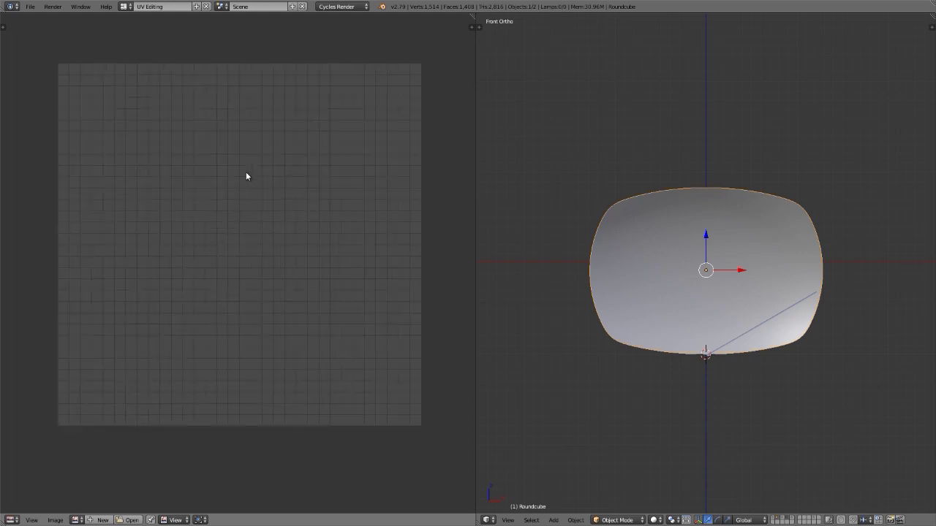
{"action": "scroll", "coordinate": [246, 176], "scroll_direction": "down", "scroll_amount": 5}
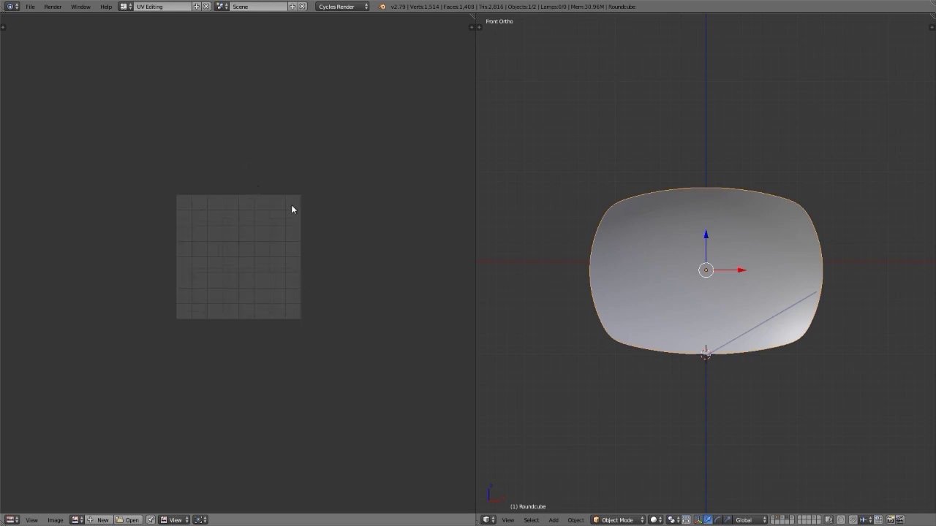
{"action": "key", "text": "ctrl+Left"}
{"action": "key", "text": "ctrl+Left"}
{"action": "key", "text": "ctrl+Left"}
{"action": "key", "text": "ctrl+Left"}
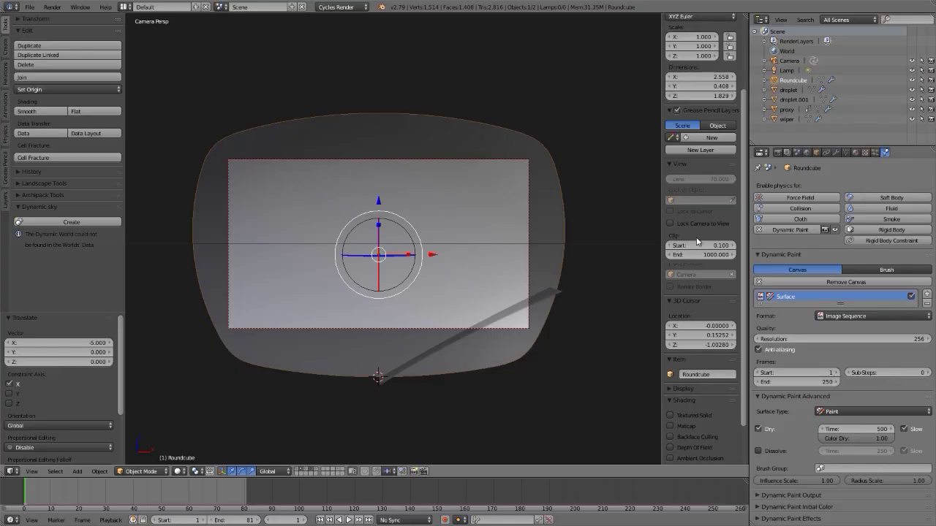
Step: Set the Dynamic Paint canvas resolution to 512 and assign UVMap as the UV map for its output
{"action": "left_click", "coordinate": [877, 336]}
{"action": "type", "text": "512"}
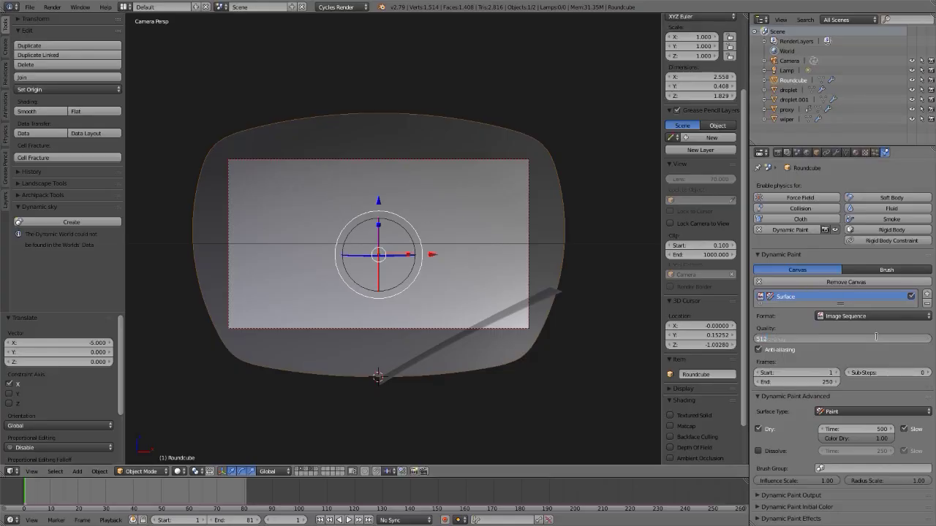
{"action": "key", "text": "Return"}
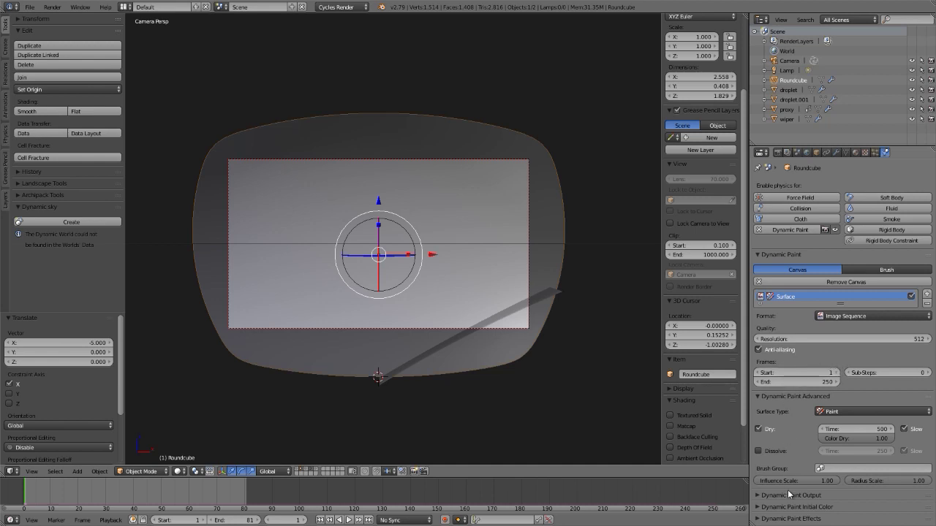
{"action": "left_click", "coordinate": [788, 495]}
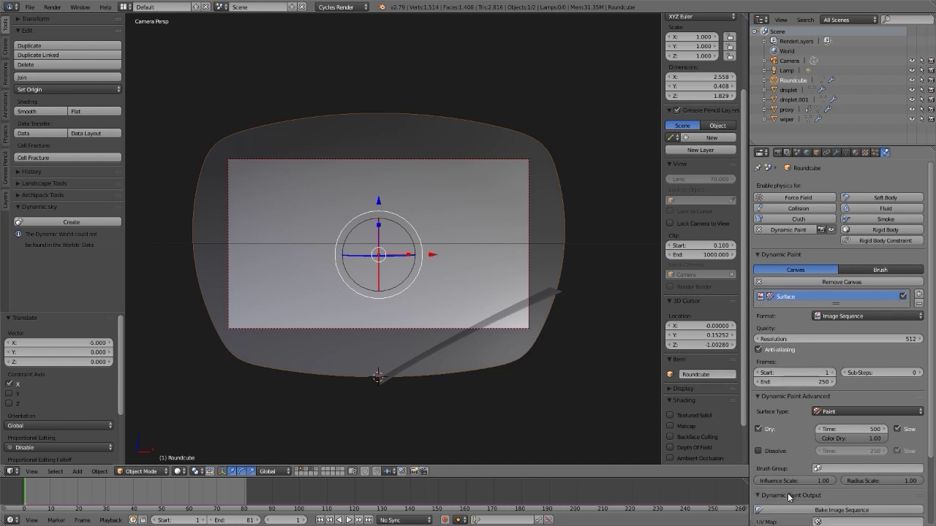
{"action": "scroll", "coordinate": [789, 497], "scroll_direction": "down", "scroll_amount": 3}
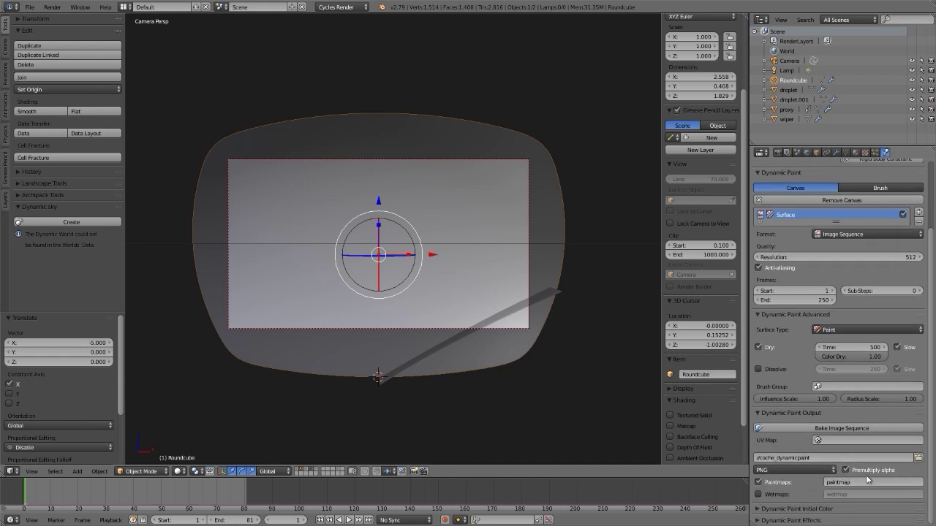
{"action": "left_click", "coordinate": [851, 441]}
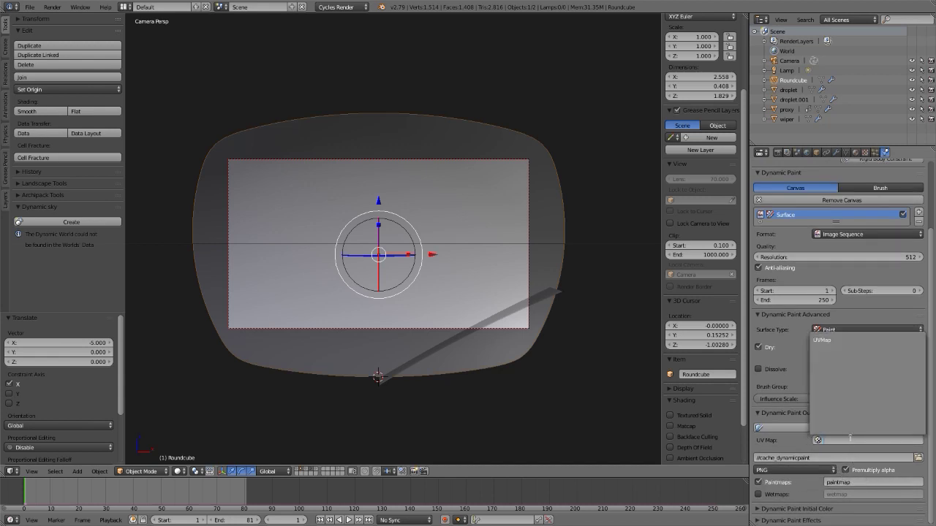
{"action": "left_click", "coordinate": [836, 341]}
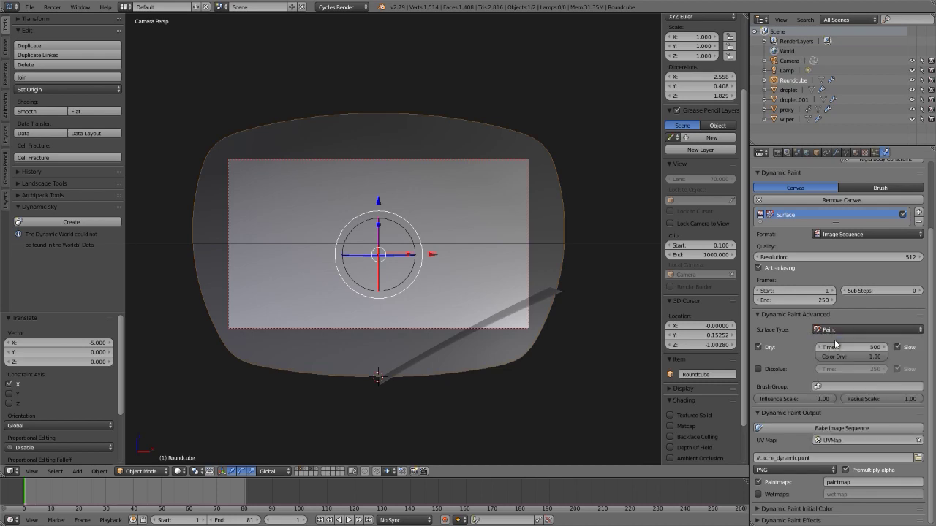
Step: Create a DP01 folder inside the Wiper folder and set it as the Dynamic Paint image sequence output path
{"action": "left_click", "coordinate": [918, 458]}
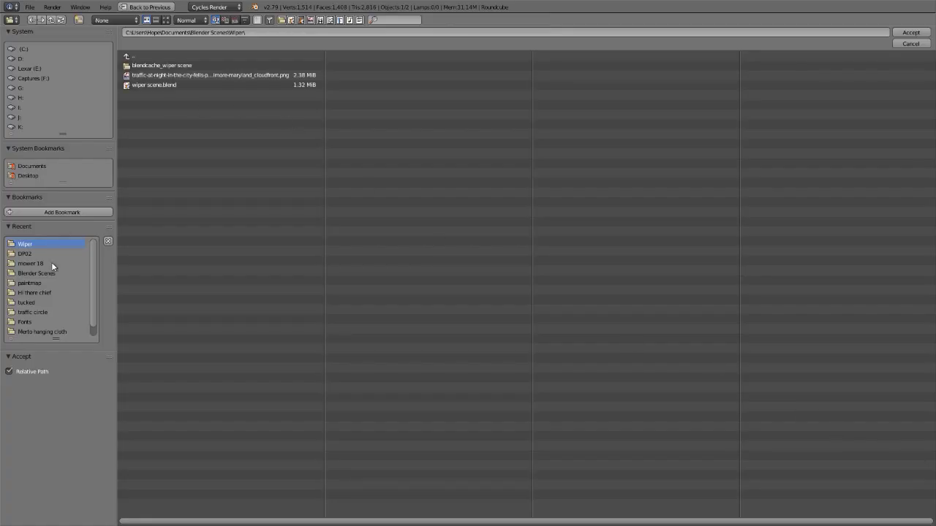
{"action": "left_click", "coordinate": [30, 273]}
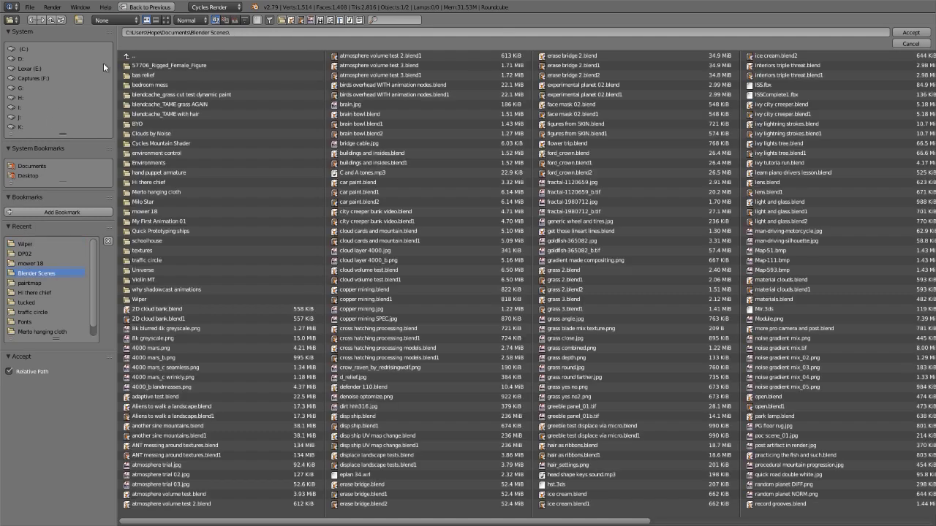
{"action": "left_click", "coordinate": [130, 300]}
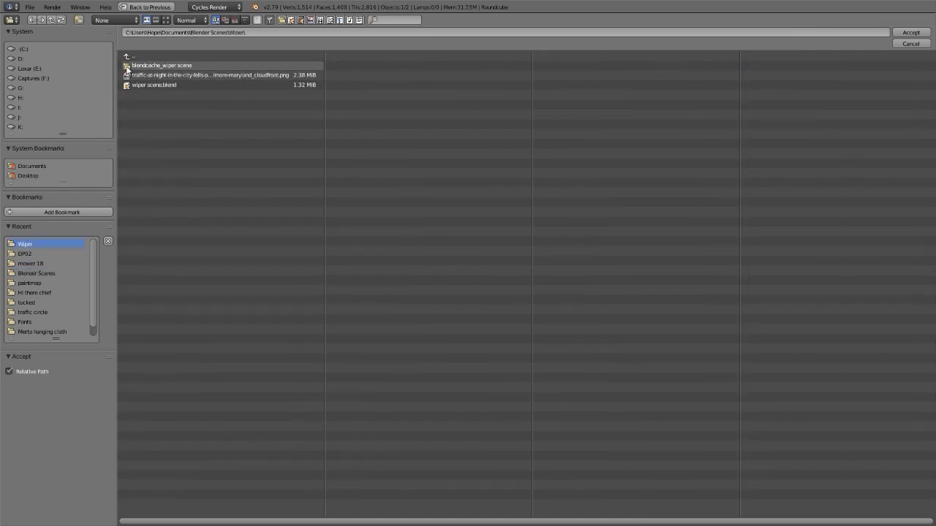
{"action": "left_click", "coordinate": [78, 20]}
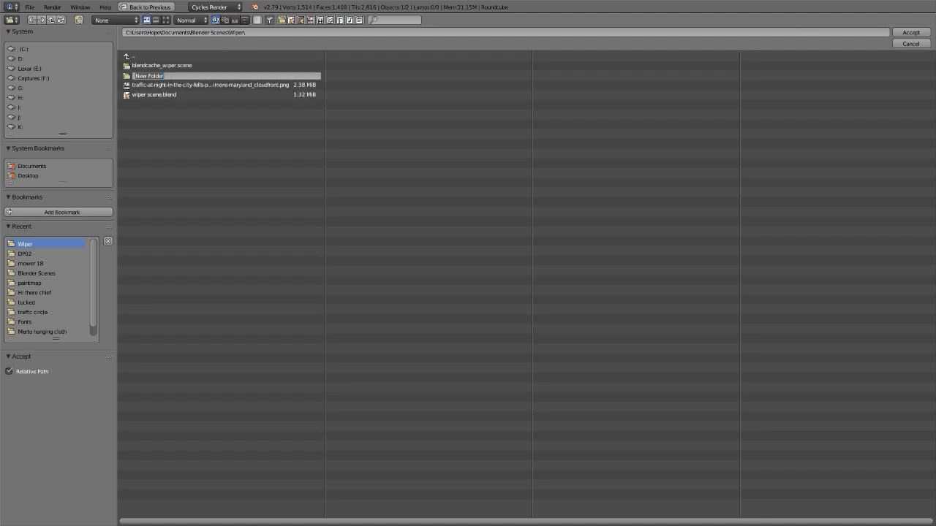
{"action": "type", "text": "DP01"}
{"action": "key", "text": "Return"}
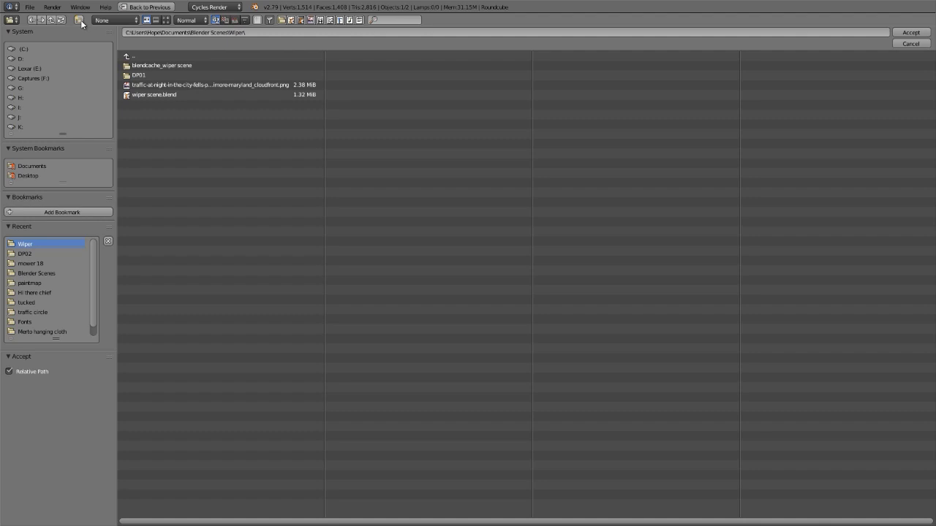
{"action": "double_click", "coordinate": [129, 75]}
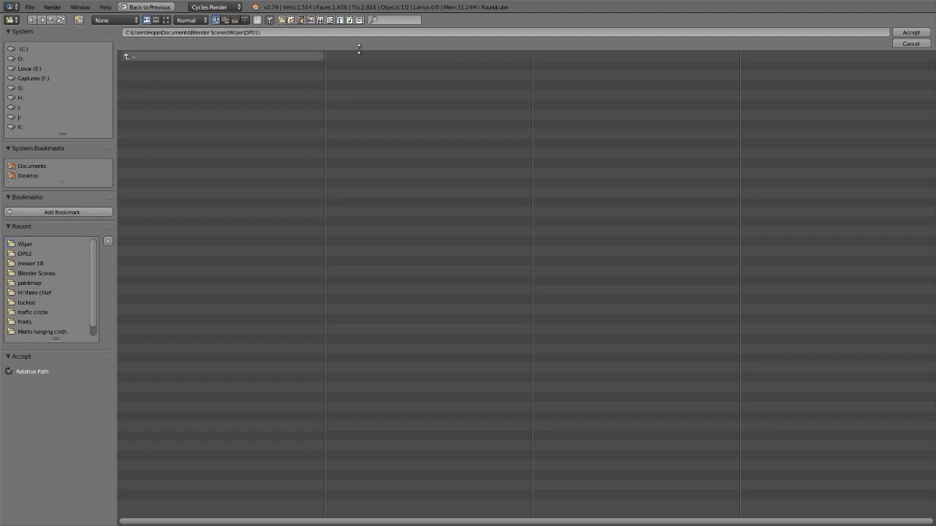
{"action": "left_click", "coordinate": [924, 32]}
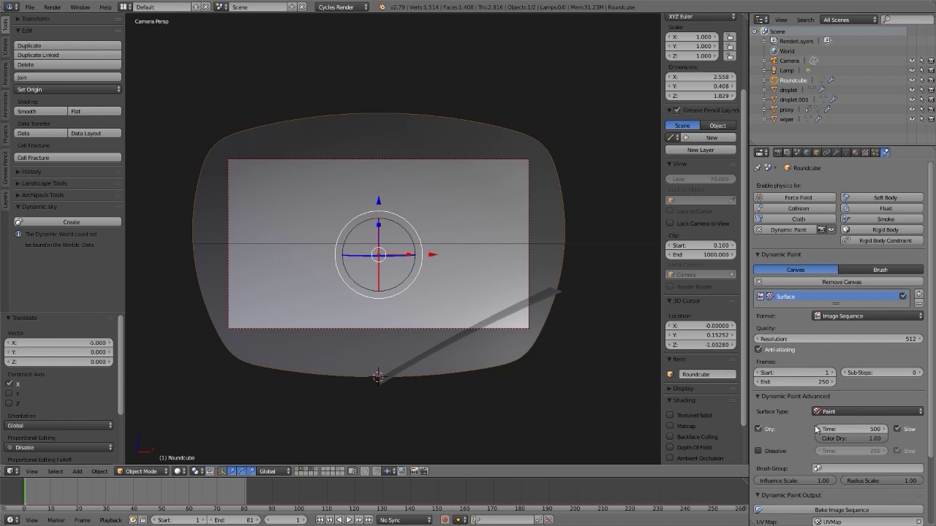
Step: Bake the windscreen's Dynamic Paint canvas to an image sequence
{"action": "scroll", "coordinate": [768, 431], "scroll_direction": "down", "scroll_amount": 3}
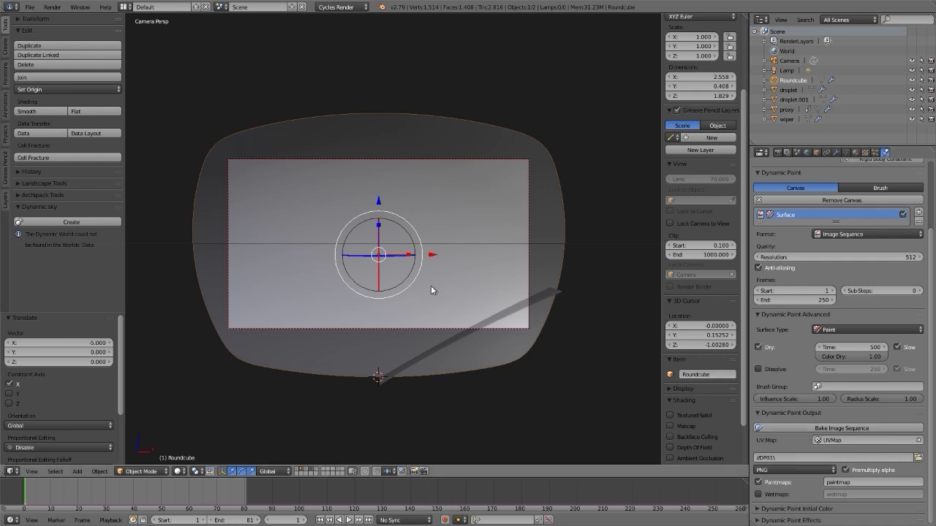
{"action": "left_click", "coordinate": [783, 429]}
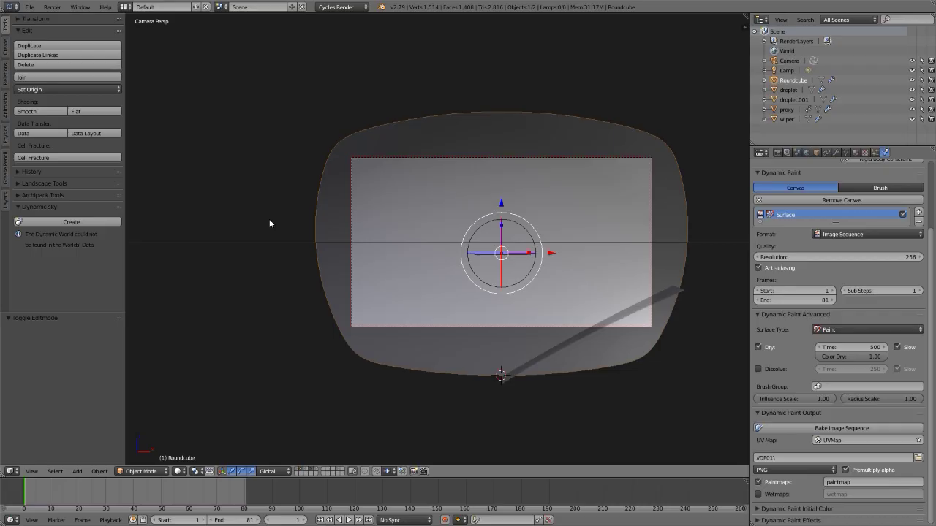
Step: Edit the wiper's proxy mesh and fill the open edge loop at its outer tip with a face
{"action": "right_click", "coordinate": [683, 291]}
{"action": "key", "text": "KP_Decimal"}
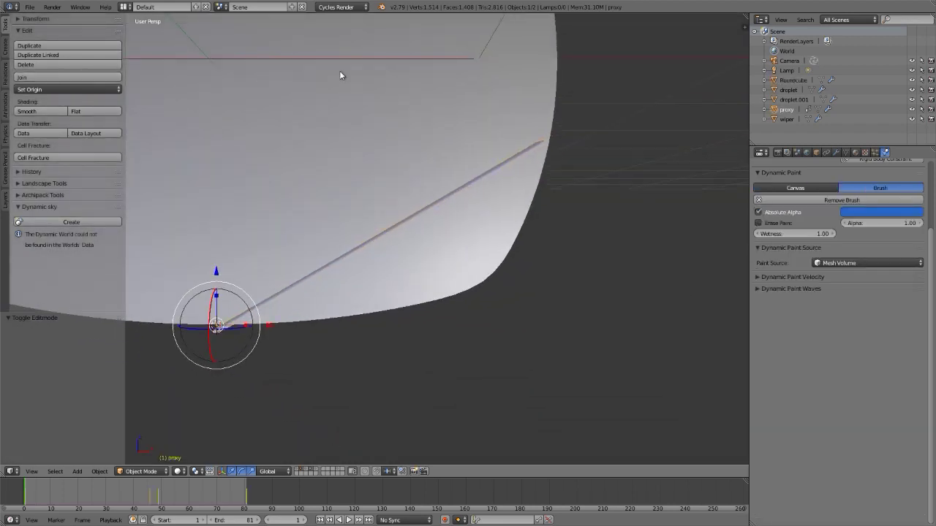
{"action": "scroll", "coordinate": [475, 176], "scroll_direction": "down", "scroll_amount": 3}
{"action": "middle_click_drag", "start_coordinate": [427, 197], "coordinate": [349, 193]}
{"action": "key", "text": "Tab"}
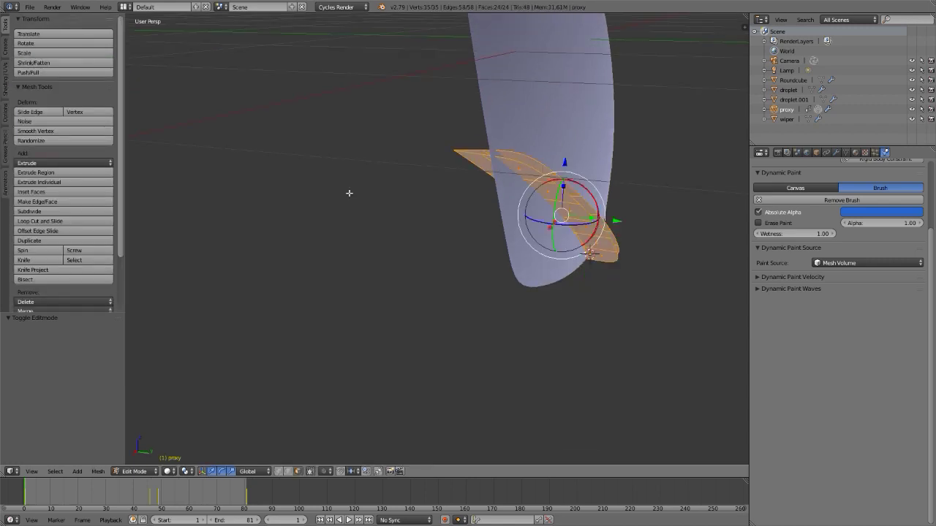
{"action": "key", "text": "2"}
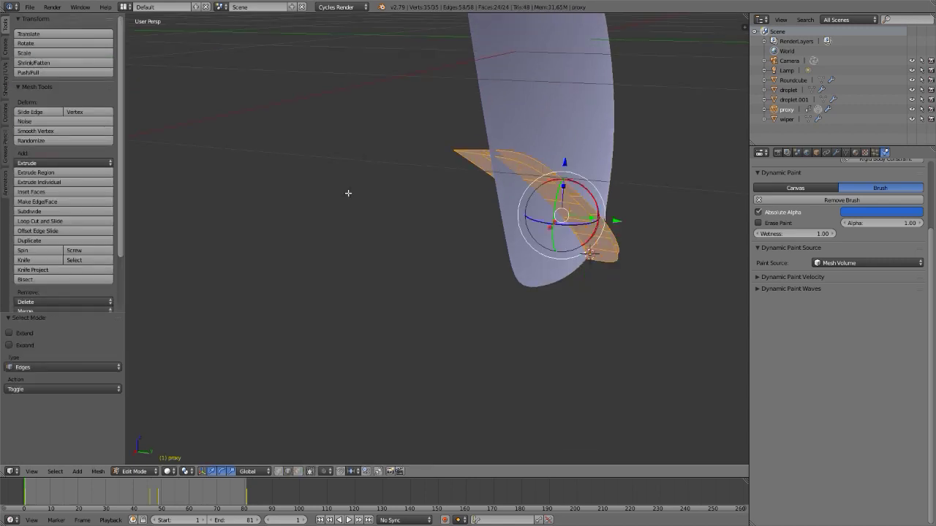
{"action": "right_click", "coordinate": [525, 155], "text": "alt"}
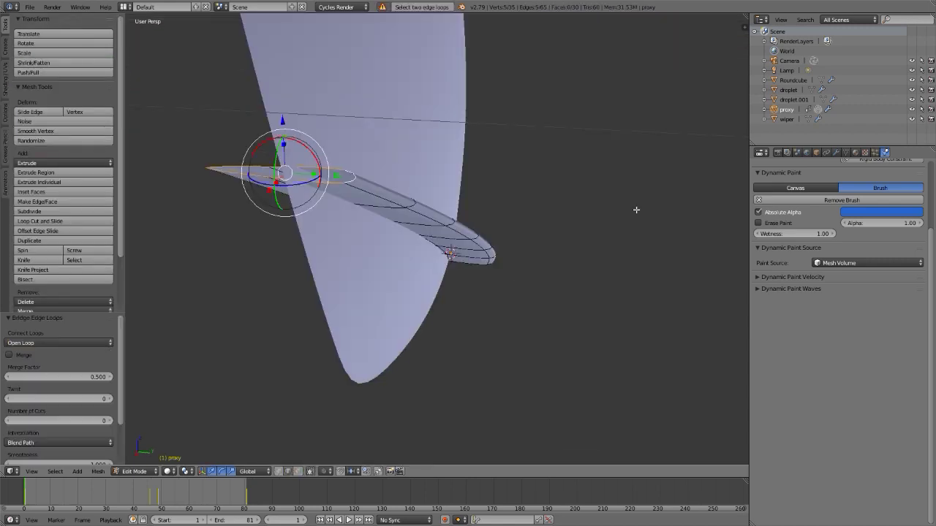
{"action": "key", "text": "ctrl+e"}
{"action": "left_click", "coordinate": [606, 210]}
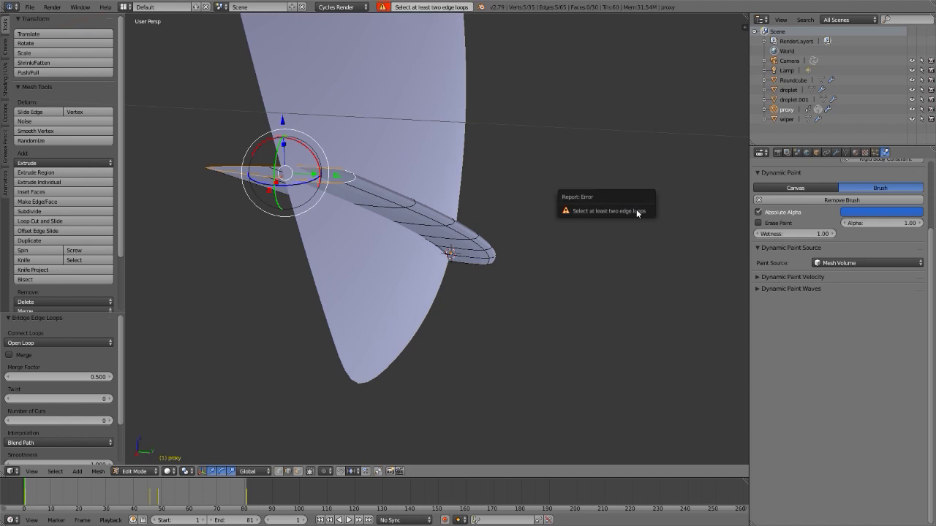
{"action": "key", "text": "f"}
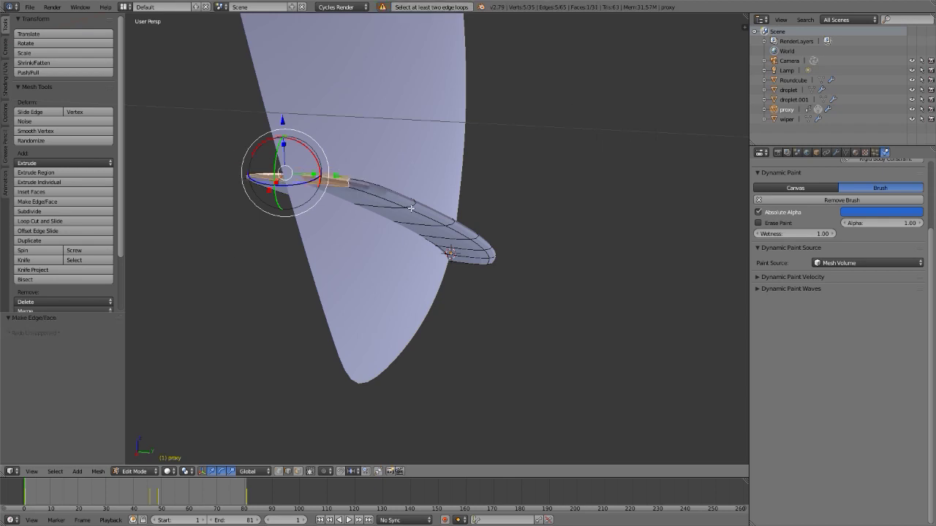
Step: Fill the open edge loop at the proxy's pivot end with a face
{"action": "middle_click_drag", "start_coordinate": [411, 208], "coordinate": [597, 332]}
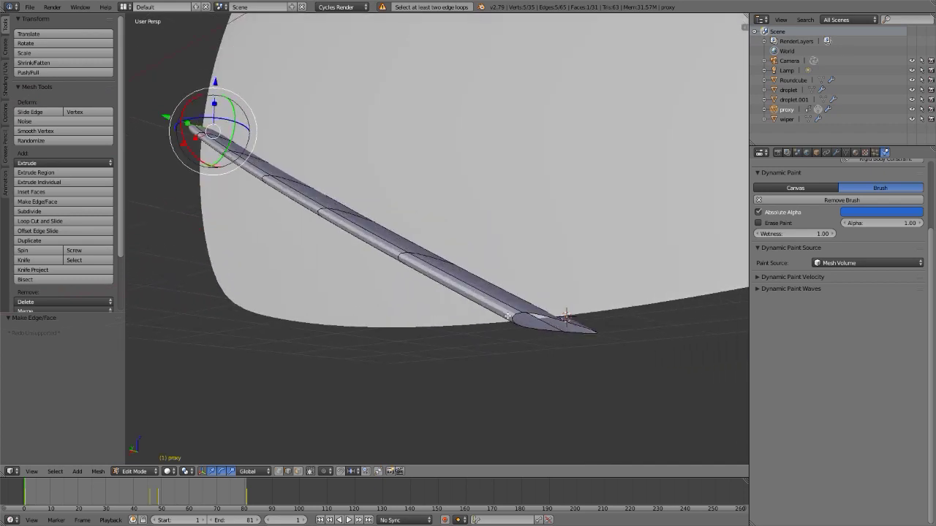
{"action": "right_click", "coordinate": [512, 316], "text": "alt"}
{"action": "key", "text": "f"}
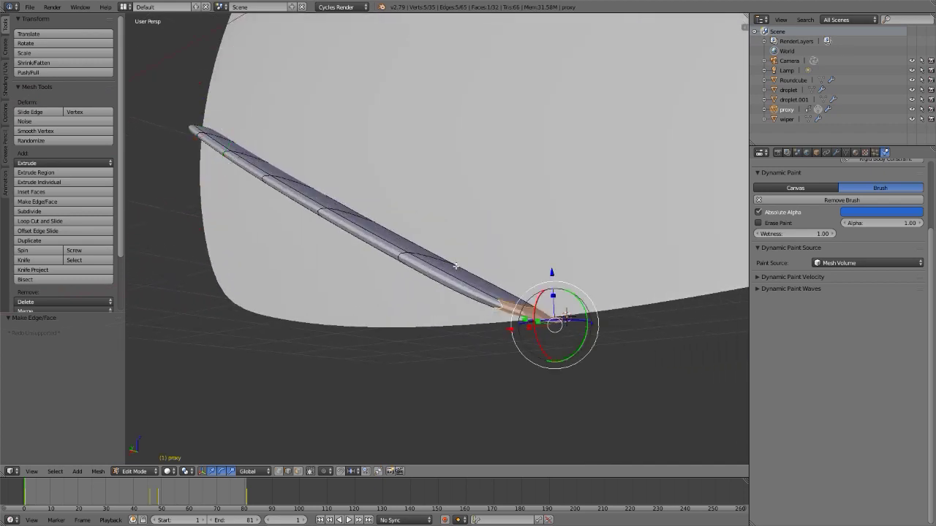
Step: Add one loop cut to the proxy and slide it close to the pivot end, with a factor of about -0.975
{"action": "mouse_move", "coordinate": [457, 266]}
{"action": "middle_mouse_down"}
{"action": "mouse_move", "coordinate": [439, 255]}
{"action": "mouse_move", "coordinate": [492, 236]}
{"action": "mouse_move", "coordinate": [456, 267]}
{"action": "middle_mouse_up"}
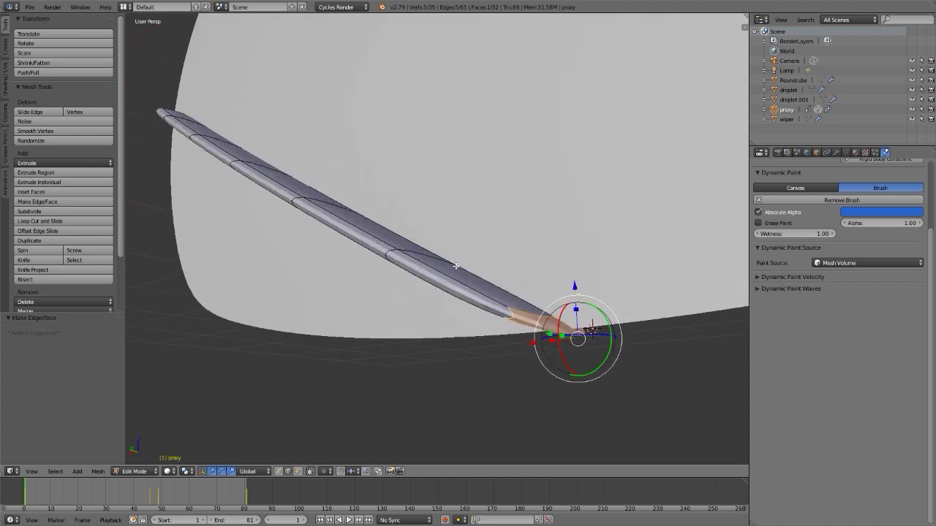
{"action": "scroll", "coordinate": [453, 275], "scroll_direction": "up", "scroll_amount": 4}
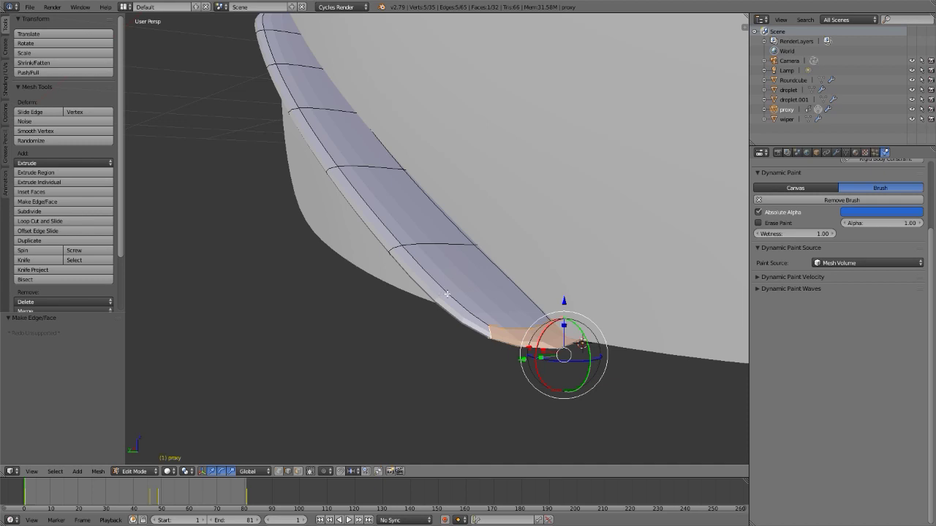
{"action": "key", "text": "ctrl+r"}
{"action": "left_click", "coordinate": [449, 295]}
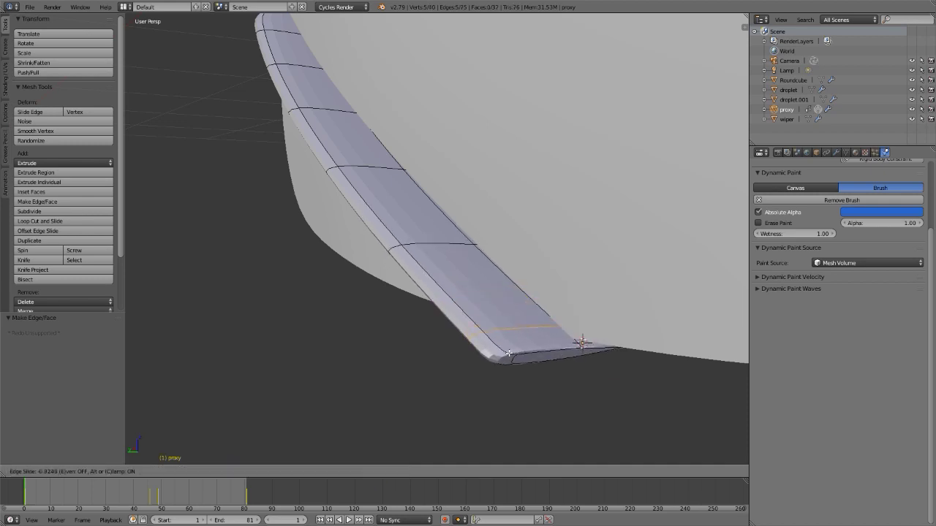
{"action": "left_click", "coordinate": [512, 356]}
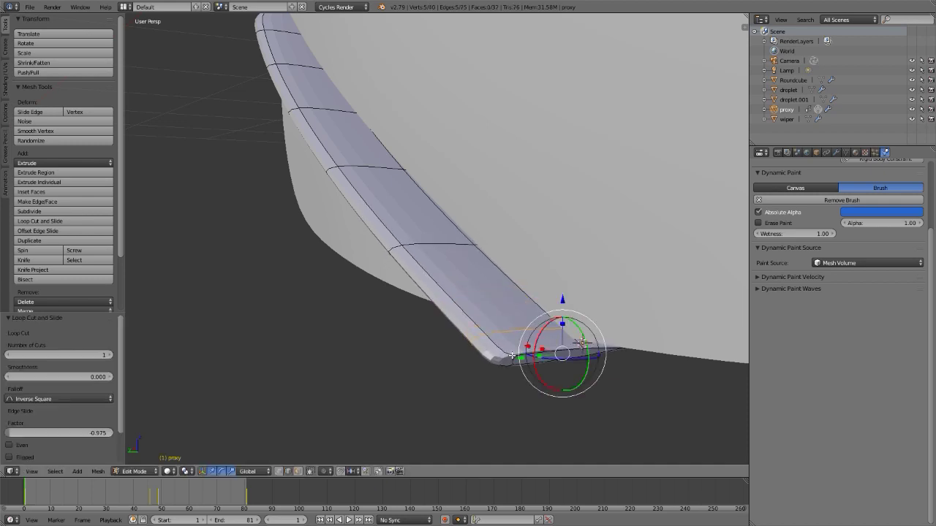
Step: Add one loop cut near the proxy's outer tip, slide it towards the end, and return to Object Mode
{"action": "middle_click_drag", "start_coordinate": [512, 356], "coordinate": [422, 212]}
{"action": "scroll", "coordinate": [414, 217], "scroll_direction": "up", "scroll_amount": 4}
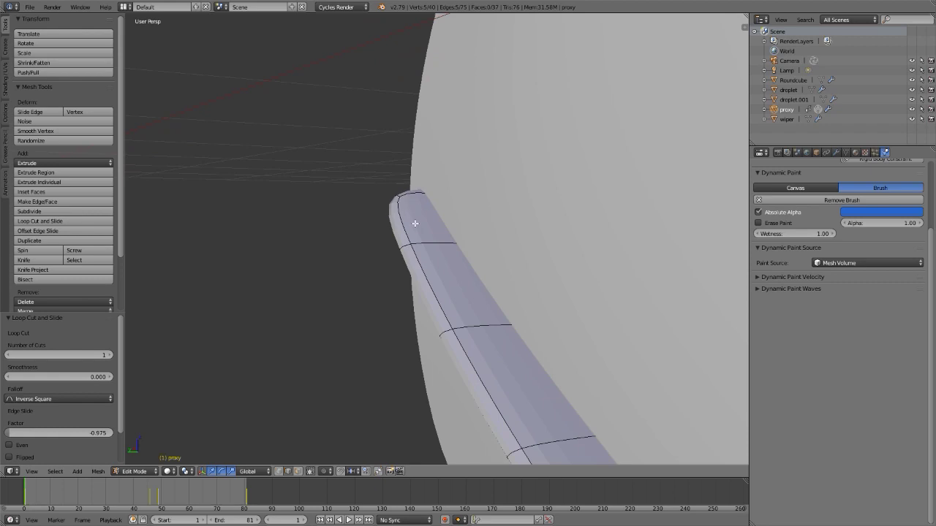
{"action": "key", "text": "ctrl+r"}
{"action": "left_click", "coordinate": [409, 214]}
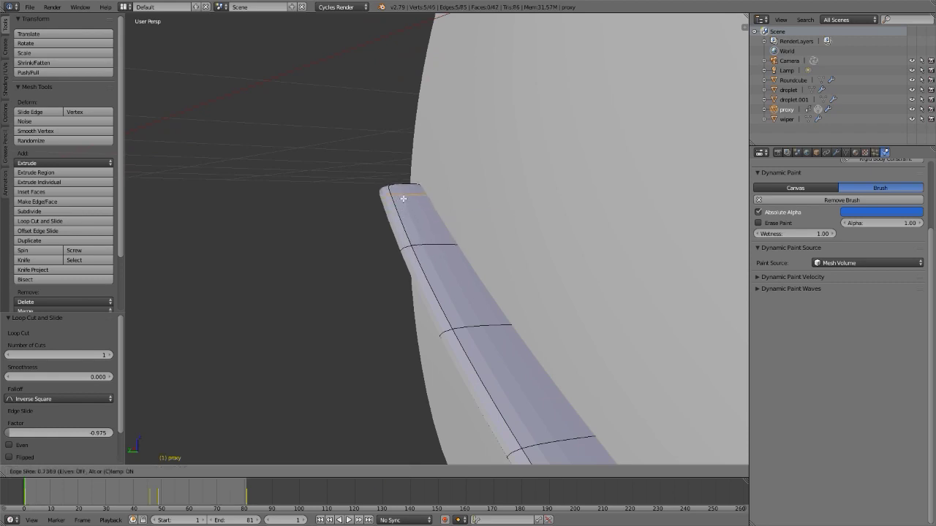
{"action": "left_click", "coordinate": [403, 198]}
{"action": "scroll", "coordinate": [406, 199], "scroll_direction": "down", "scroll_amount": 4}
{"action": "key", "text": "Tab"}
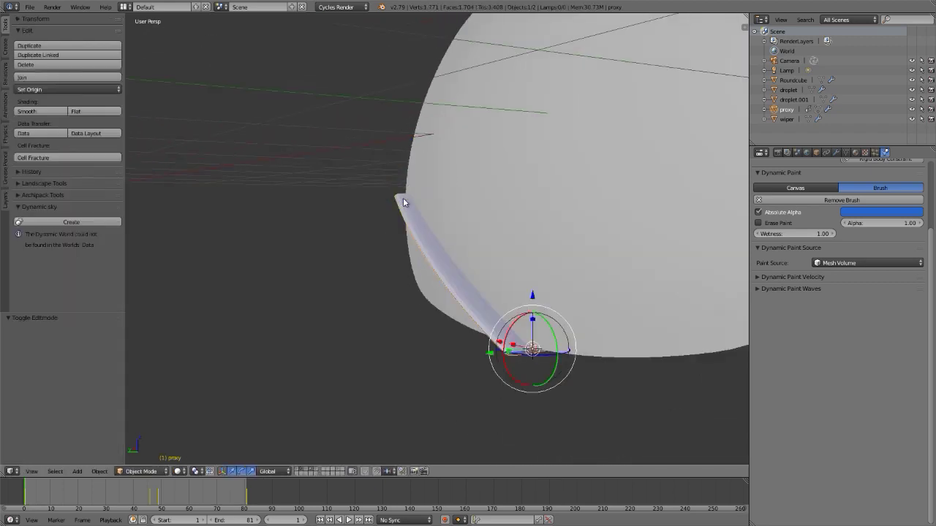
Step: Shade the proxy smooth and remove its Subsurf modifier, keeping the Dynamic Paint modifier
{"action": "left_click", "coordinate": [40, 112]}
{"action": "middle_click_drag", "start_coordinate": [490, 247], "coordinate": [407, 223]}
{"action": "left_click", "coordinate": [836, 153]}
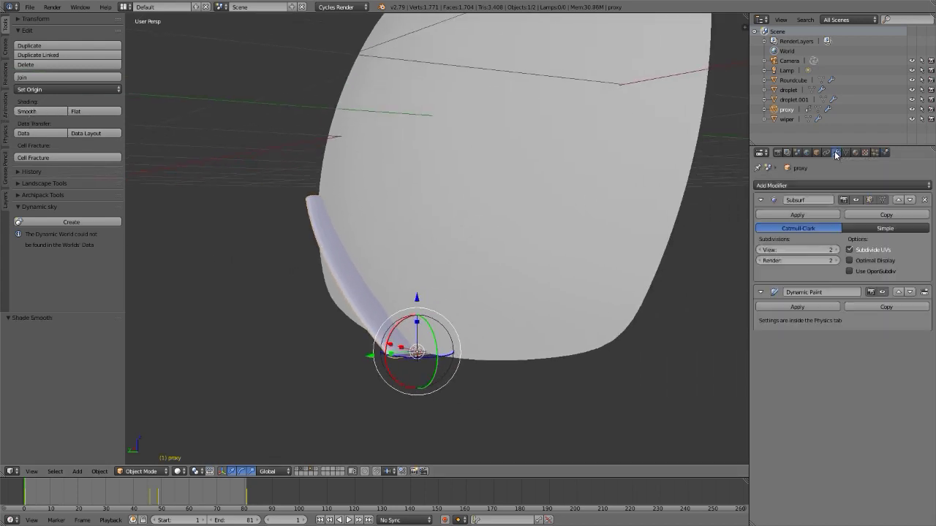
{"action": "left_click", "coordinate": [856, 199]}
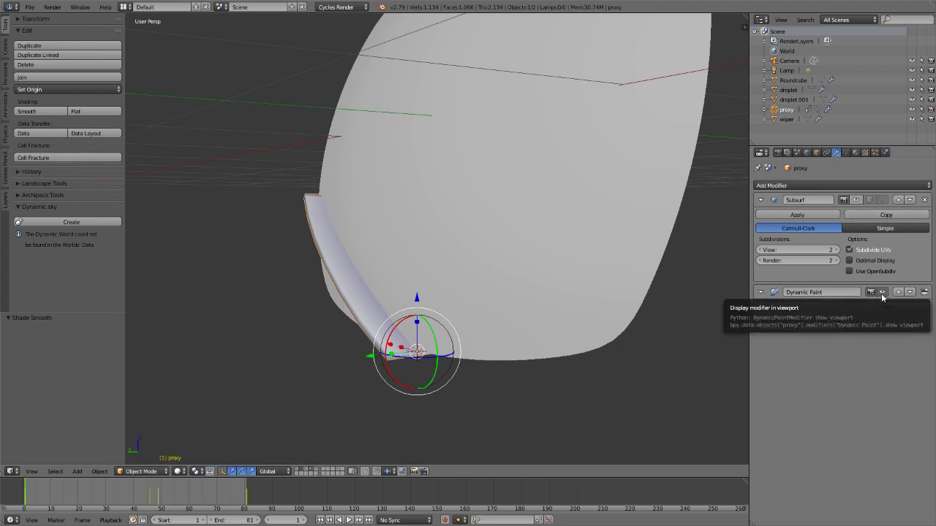
{"action": "left_click", "coordinate": [925, 200]}
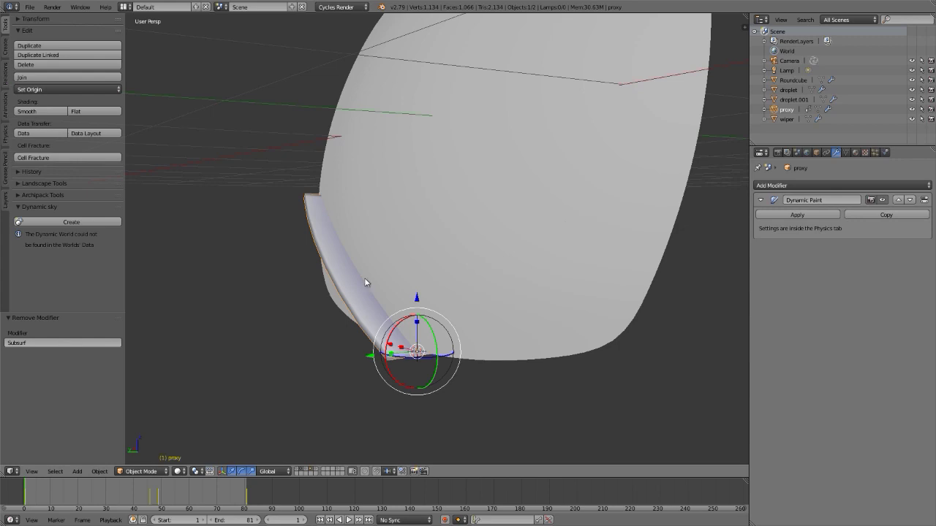
Step: Select the windscreen in camera view and examine the baked paintmap images in the DP01 folder, including paintmap0081
{"action": "key", "text": "KP_0"}
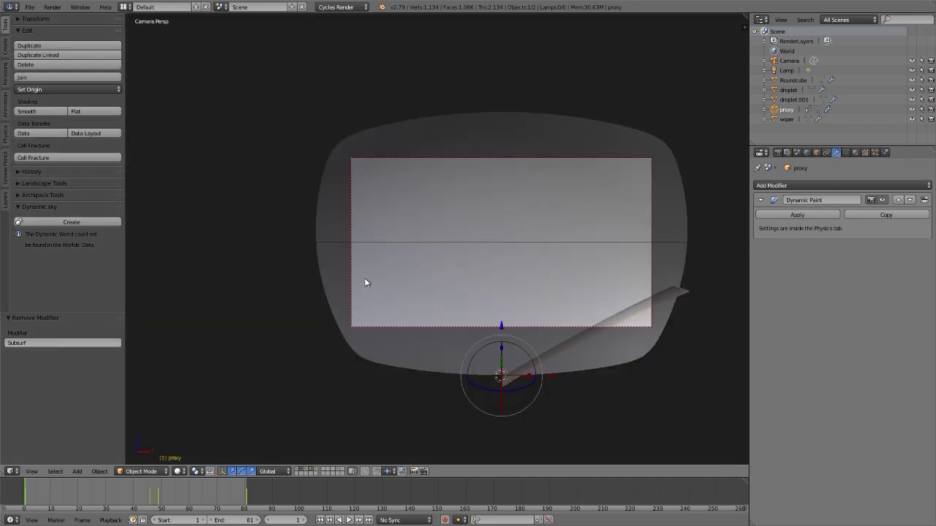
{"action": "right_click", "coordinate": [492, 122]}
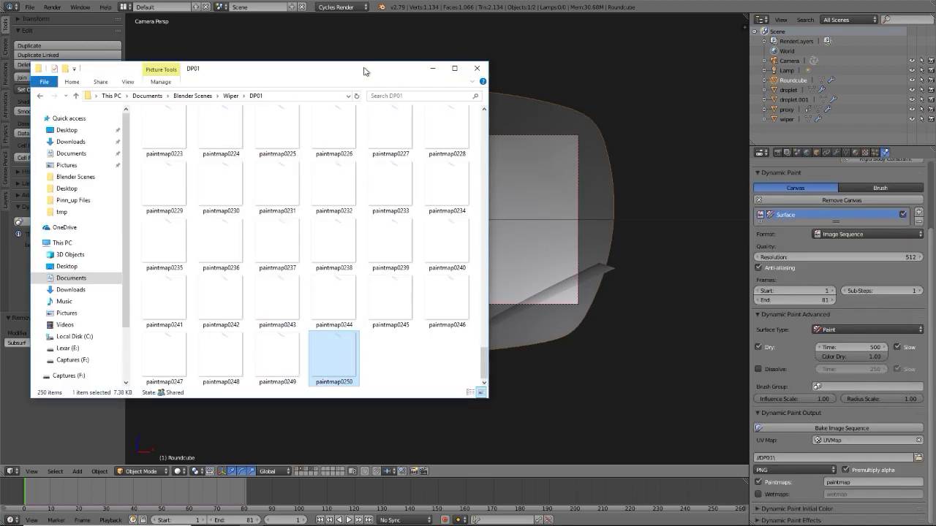
{"action": "left_click_drag", "start_coordinate": [368, 69], "coordinate": [246, 38]}
{"action": "left_click_drag", "start_coordinate": [366, 333], "coordinate": [365, 157]}
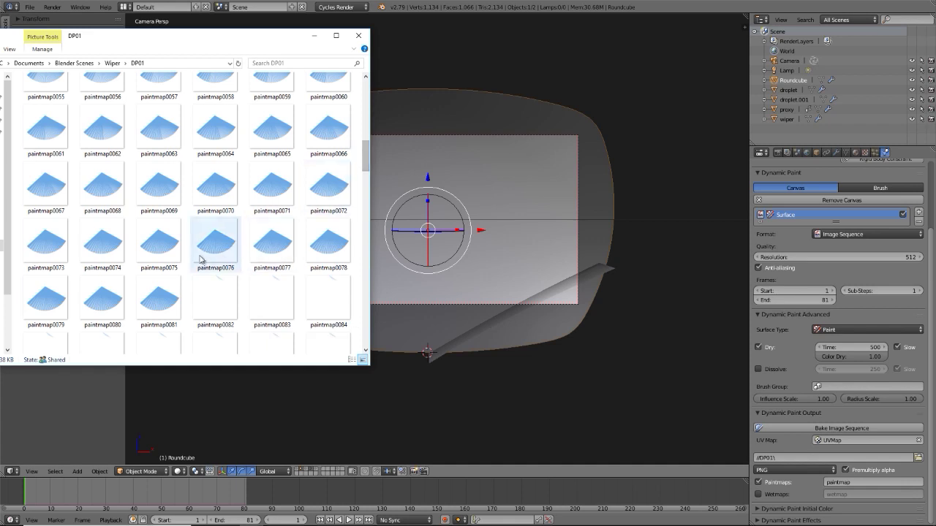
{"action": "left_click", "coordinate": [163, 302]}
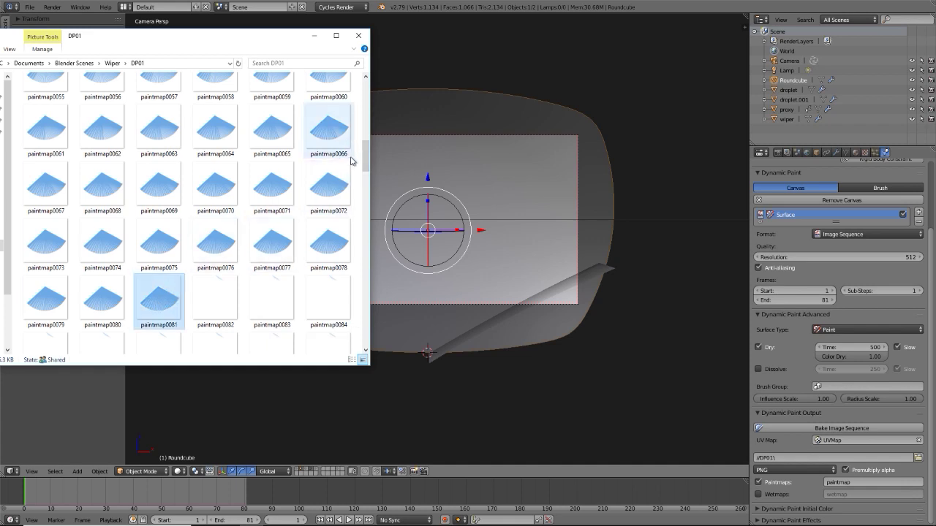
{"action": "mouse_move", "coordinate": [366, 154]}
{"action": "left_mouse_down"}
{"action": "mouse_move", "coordinate": [367, 98]}
{"action": "mouse_move", "coordinate": [370, 148]}
{"action": "left_mouse_up"}
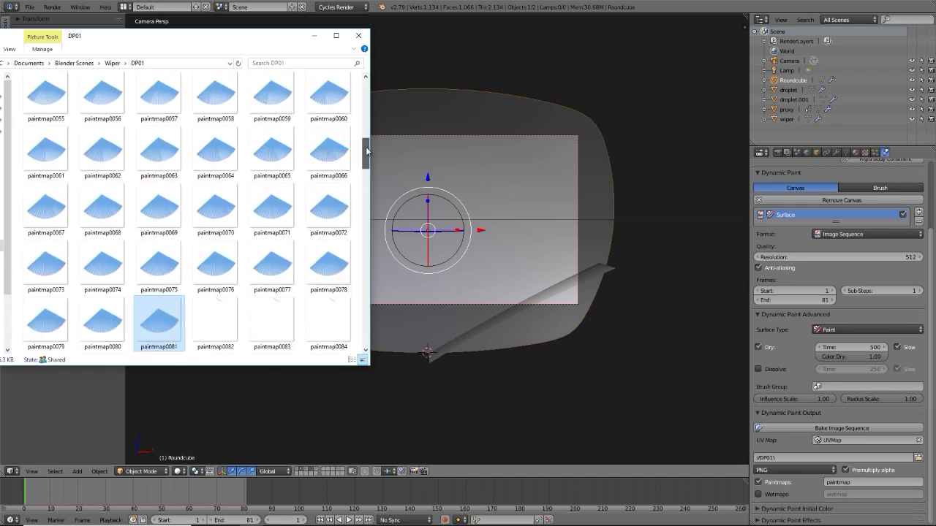
{"action": "right_click", "coordinate": [146, 331]}
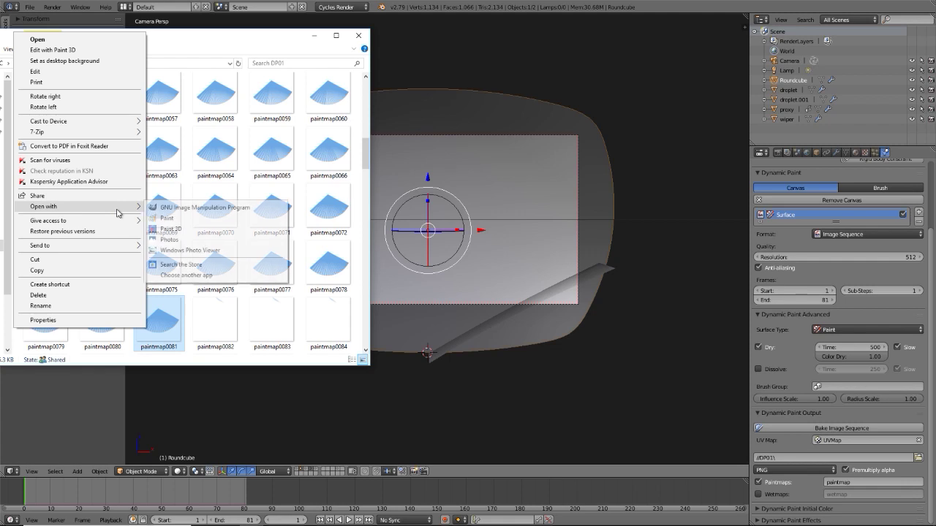
{"action": "key", "text": "Escape"}
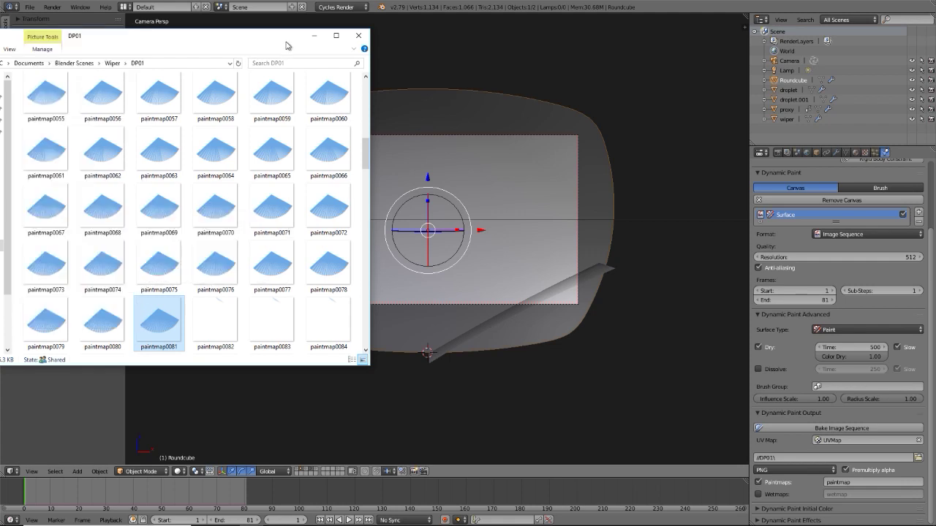
Step: Set the windscreen canvas's sub-steps to 2, bake the image sequence, and check the images in the DP01 folder
{"action": "left_click", "coordinate": [920, 293]}
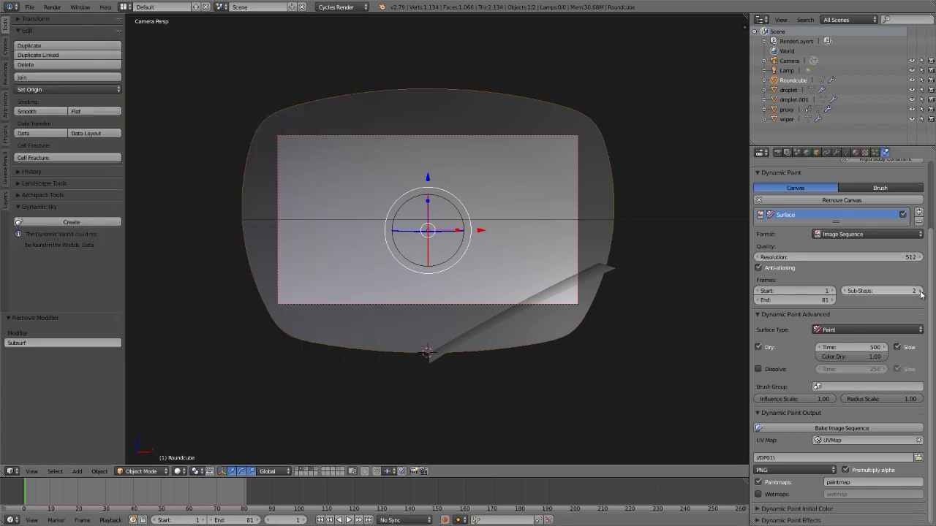
{"action": "left_click", "coordinate": [811, 428]}
{"action": "key", "text": "alt+Tab"}
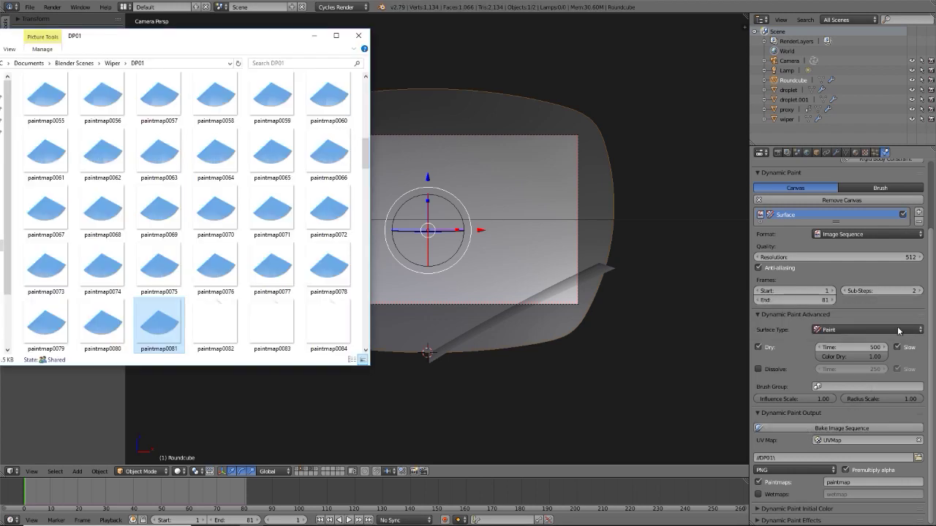
Step: Set the windscreen canvas's sub-steps to 4 and bake the image sequence again
{"action": "left_click", "coordinate": [920, 291]}
{"action": "left_click", "coordinate": [920, 291]}
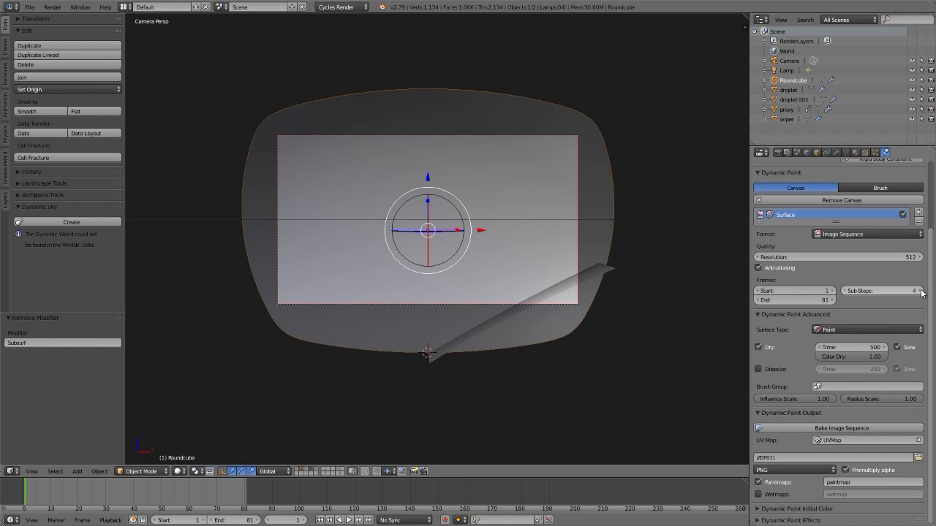
{"action": "left_click", "coordinate": [781, 430]}
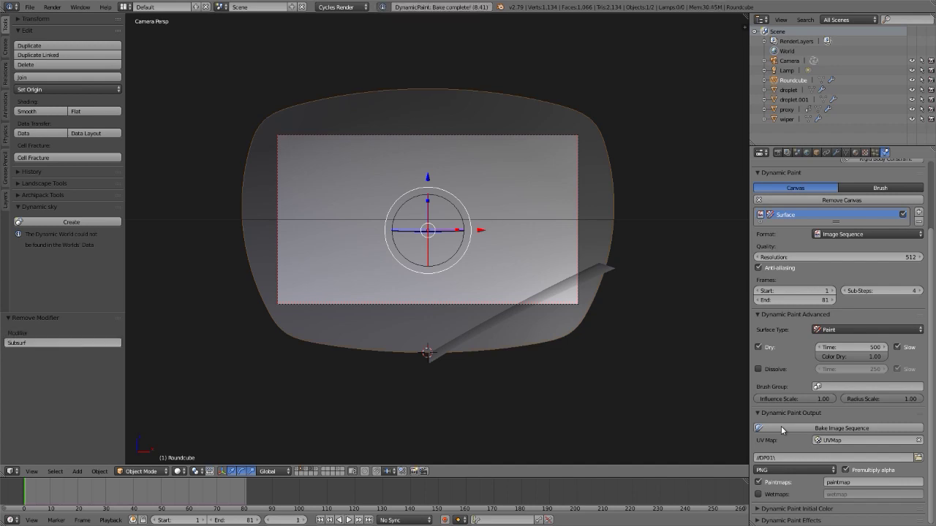
Step: Switch to the DP01 folder and examine the smoothness of the wiped area across the rebaked paintmap images
{"action": "key", "text": "alt+Tab"}
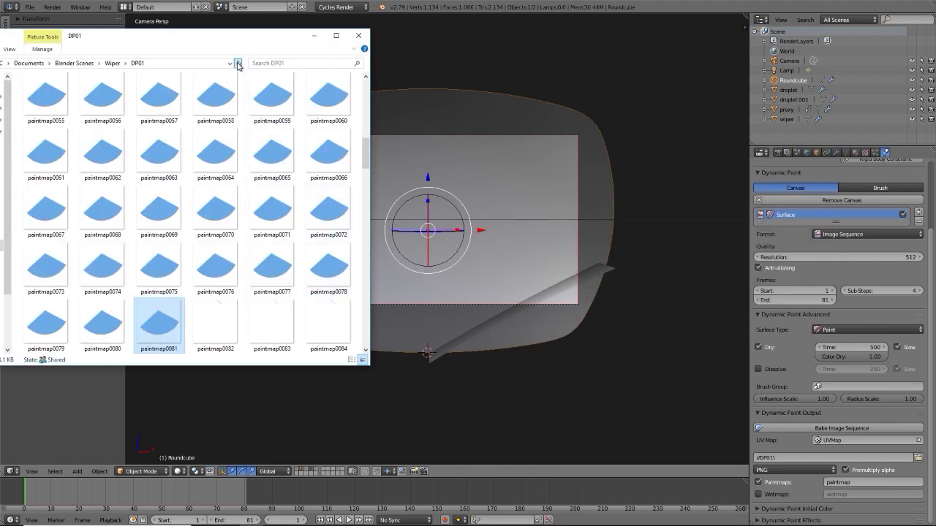
{"action": "scroll", "coordinate": [367, 150], "scroll_direction": "up", "scroll_amount": 1}
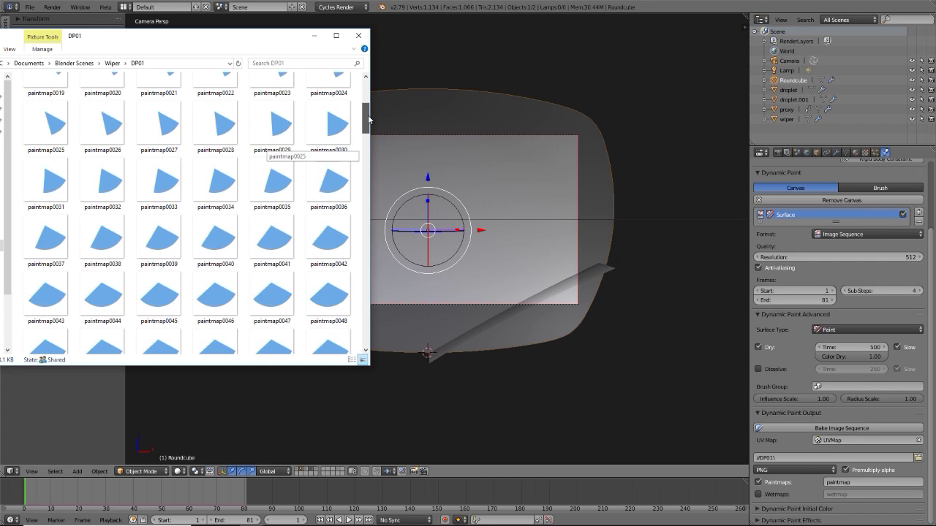
{"action": "left_click_drag", "start_coordinate": [361, 149], "coordinate": [363, 166]}
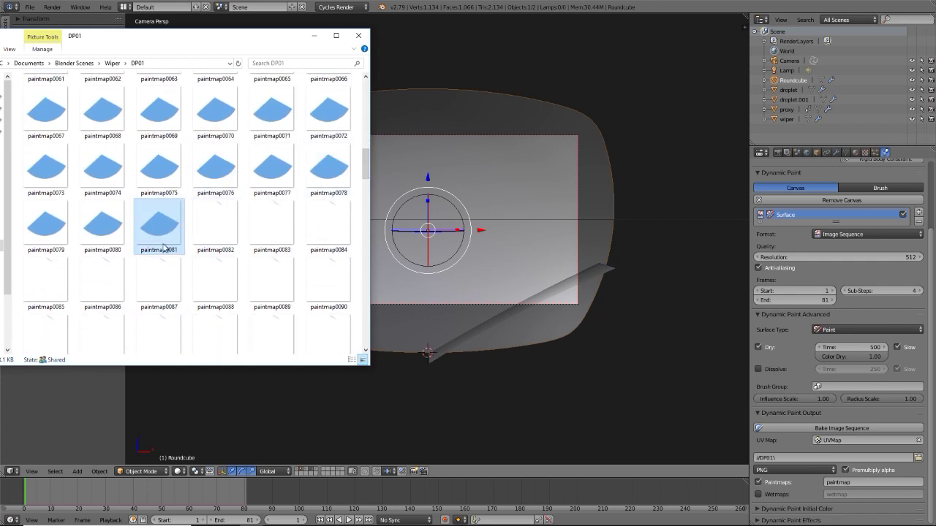
{"action": "scroll", "coordinate": [182, 220], "scroll_direction": "up", "scroll_amount": 4}
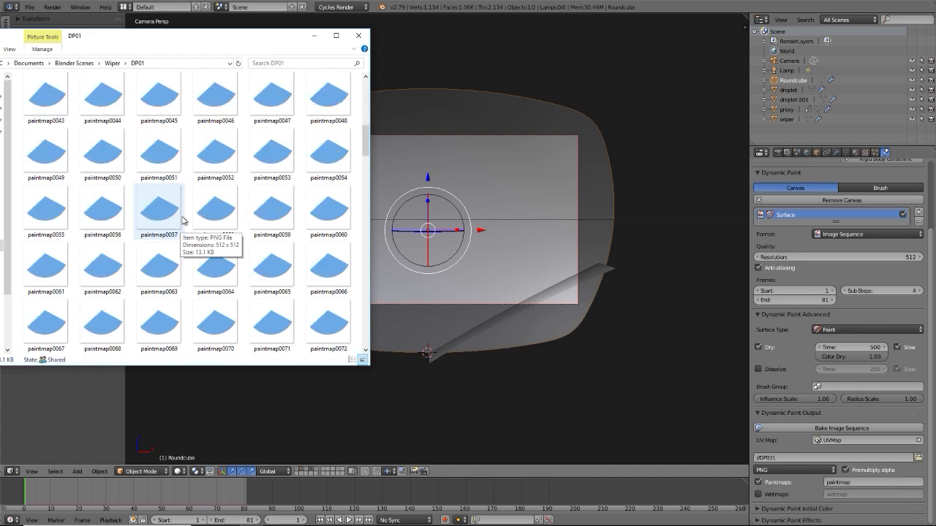
Step: Switch from the DP01 folder back to Blender, play the wiper animation, and rewind to frame 1
{"action": "scroll", "coordinate": [183, 220], "scroll_direction": "up", "scroll_amount": 6}
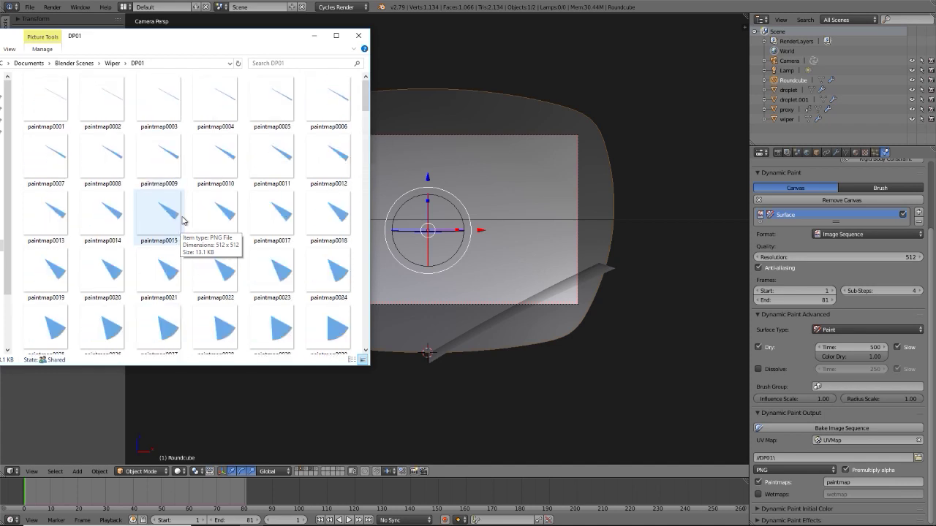
{"action": "left_click", "coordinate": [479, 237]}
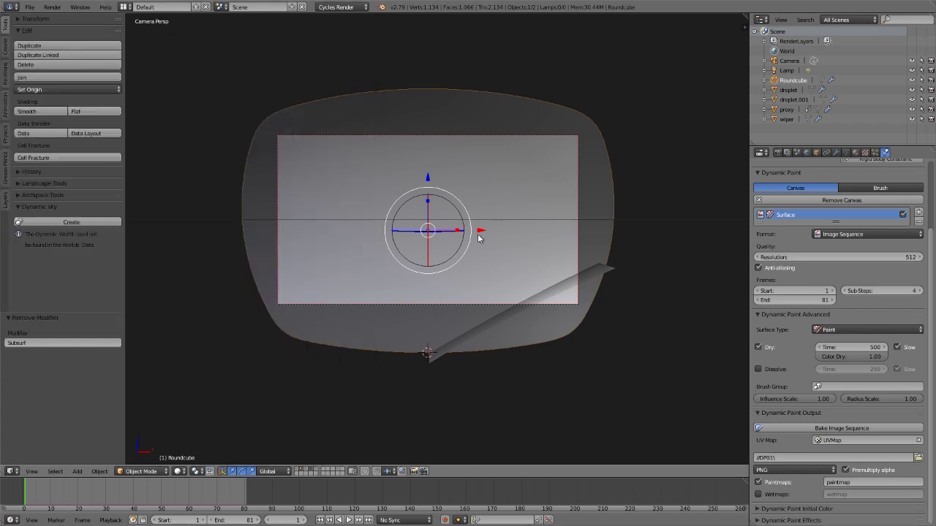
{"action": "key", "text": "alt+a"}
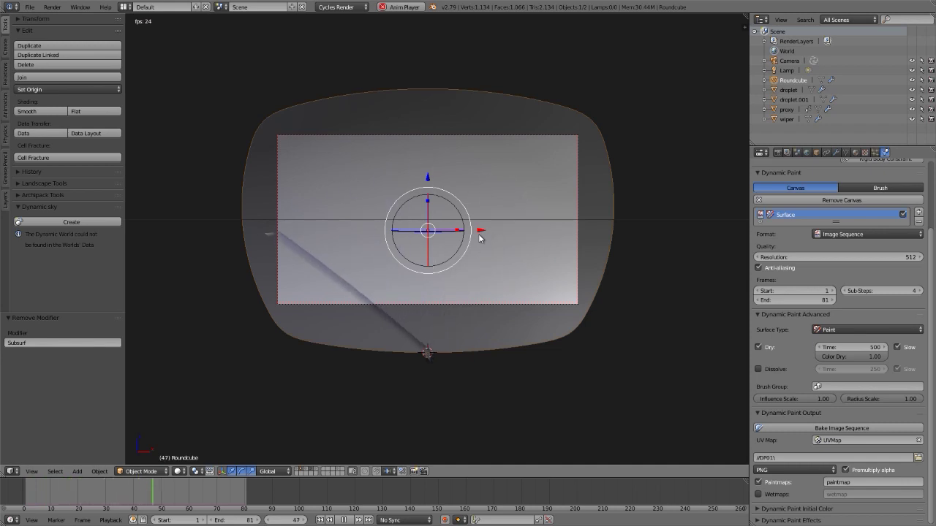
{"action": "key", "text": "alt+a"}
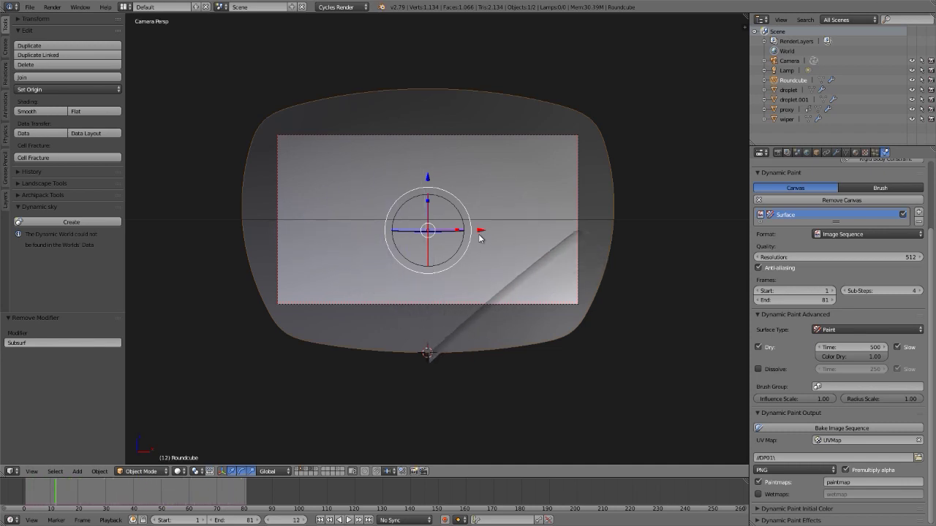
{"action": "key", "text": "shift+Left"}
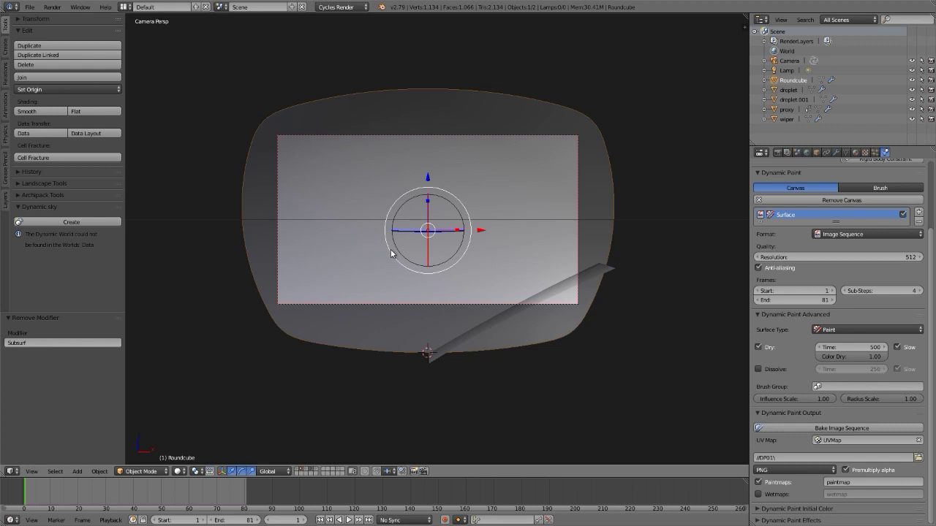
Step: Turn on viewport display of the windscreen's particle system and play the animation in an enlarged camera view with the tool shelf hidden
{"action": "left_click", "coordinate": [876, 152]}
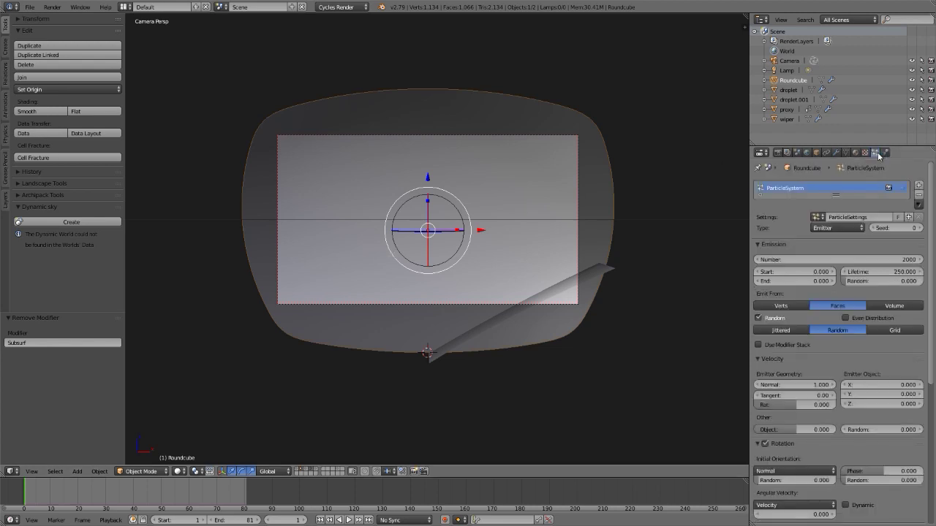
{"action": "left_click", "coordinate": [903, 189]}
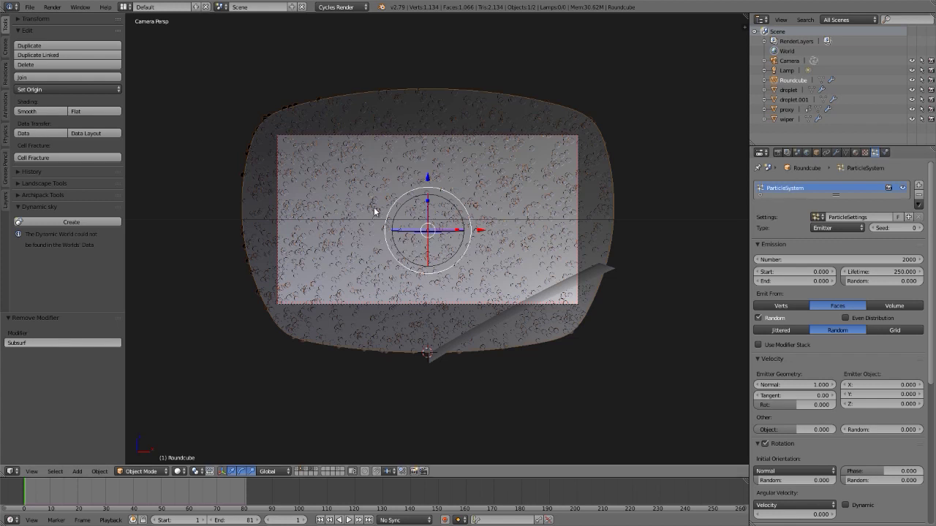
{"action": "key", "text": "alt+a"}
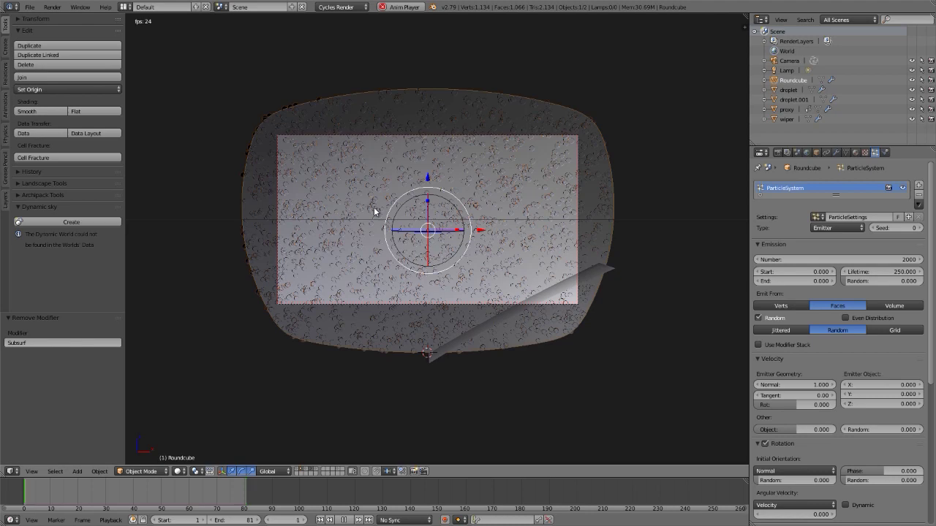
{"action": "key", "text": "KP_0"}
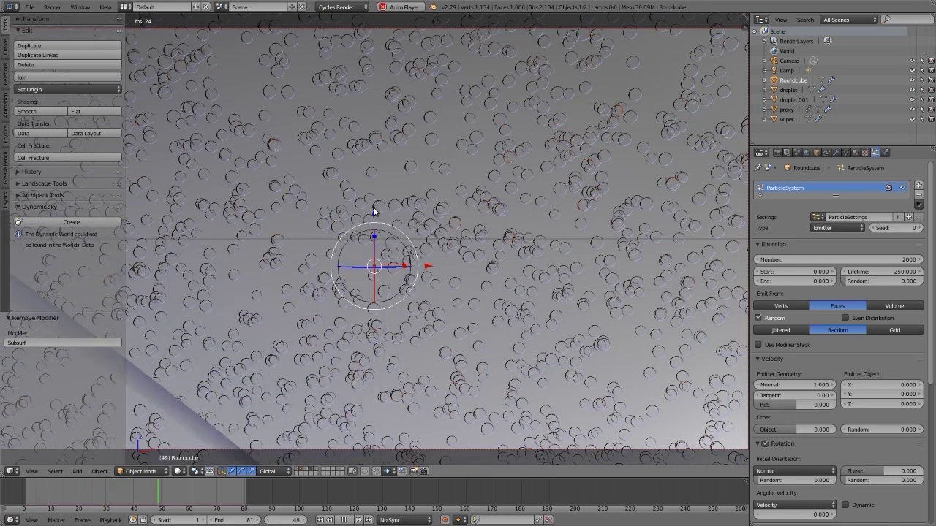
{"action": "key", "text": "t"}
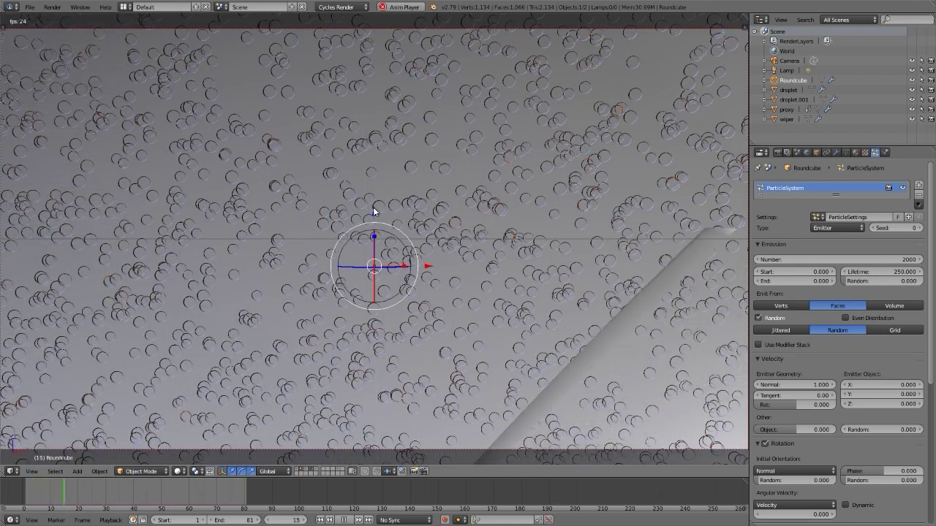
{"action": "key", "text": "Escape"}
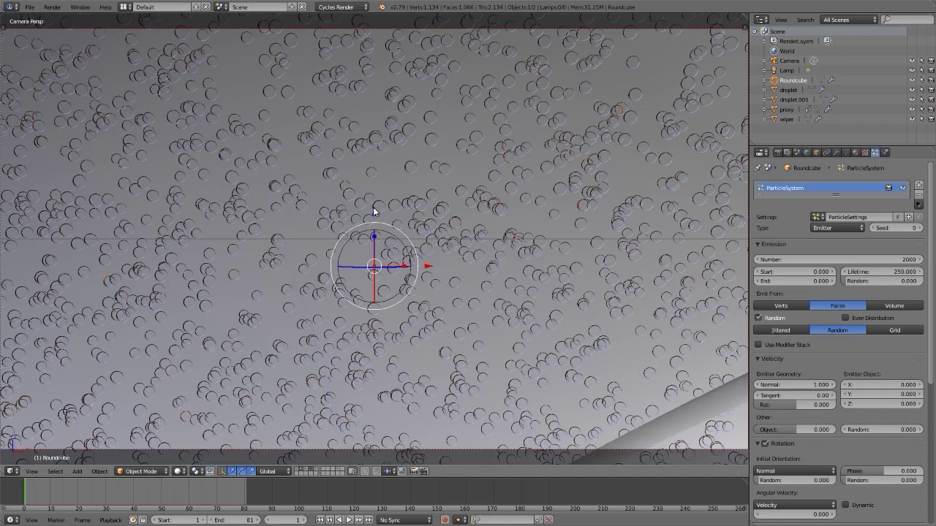
{"action": "scroll", "coordinate": [374, 212], "scroll_direction": "down", "scroll_amount": 2}
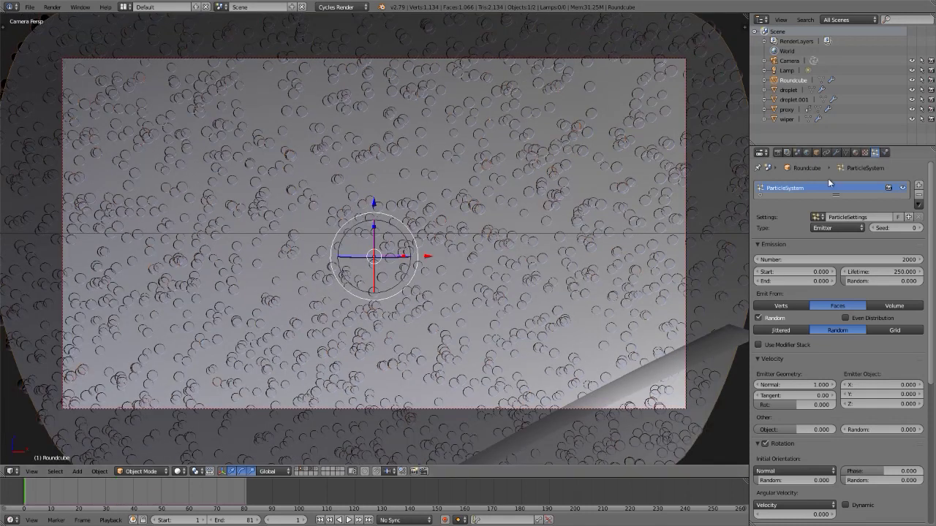
Step: Add a new texture named wiped to the windscreen's particle system
{"action": "scroll", "coordinate": [828, 180], "scroll_direction": "down", "scroll_amount": 8}
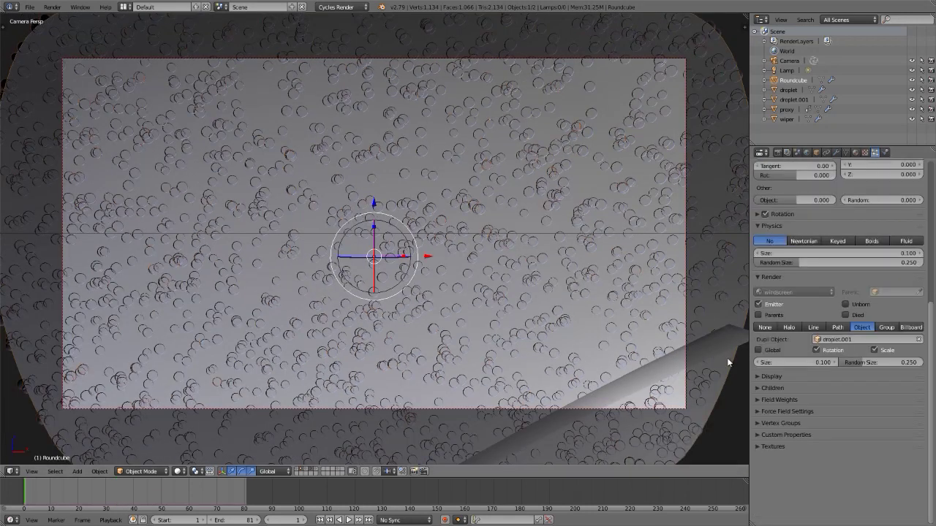
{"action": "left_click", "coordinate": [776, 445]}
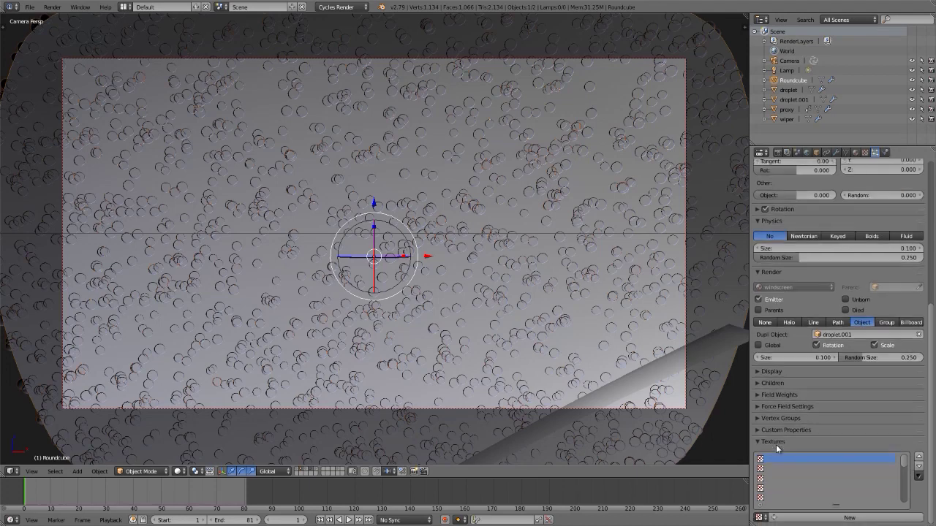
{"action": "left_click", "coordinate": [804, 517]}
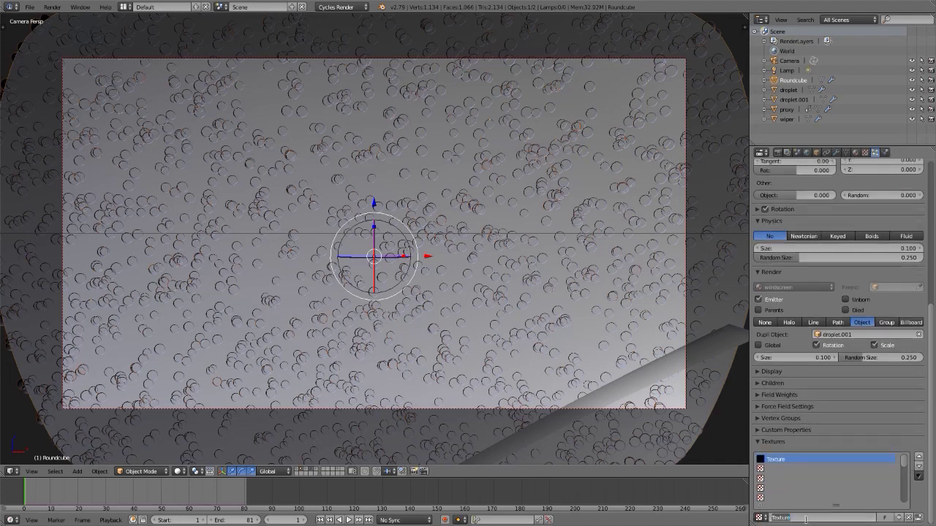
{"action": "type", "text": "wiped"}
{"action": "key", "text": "Return"}
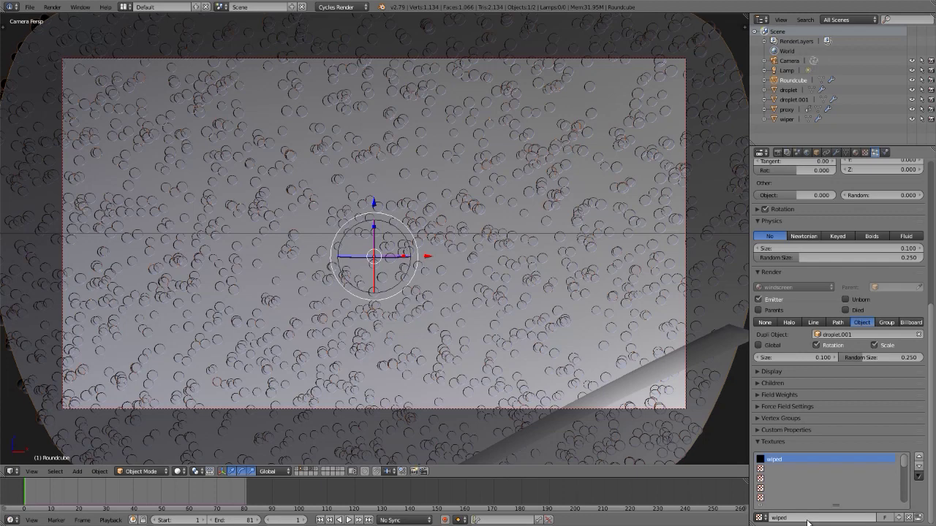
Step: Load paintmap0001.png from the DP01 folder into the wiped texture, keeping its type as Image or Movie
{"action": "left_click", "coordinate": [919, 520]}
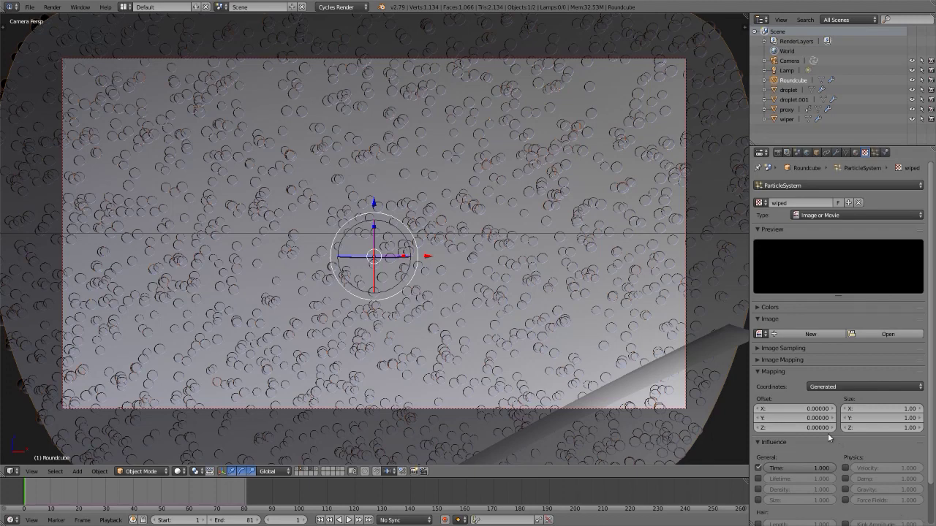
{"action": "left_click", "coordinate": [852, 215]}
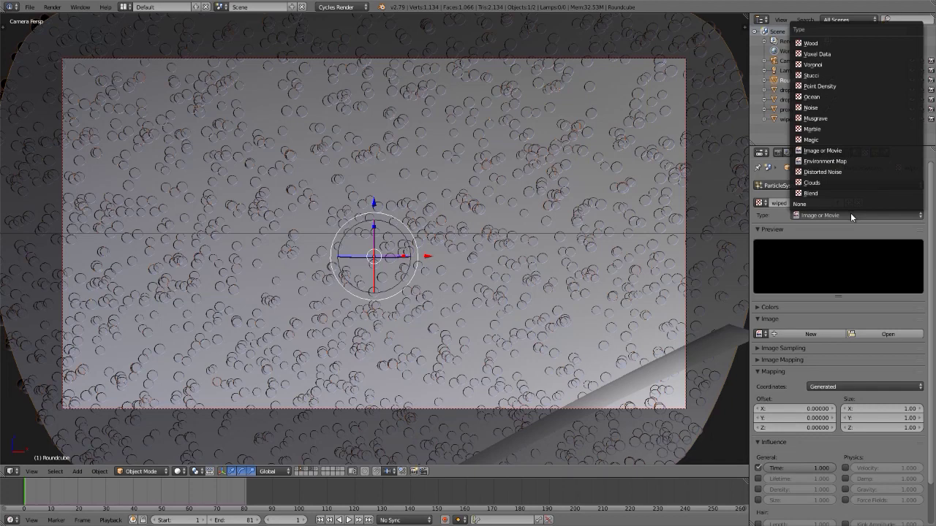
{"action": "left_click", "coordinate": [882, 334]}
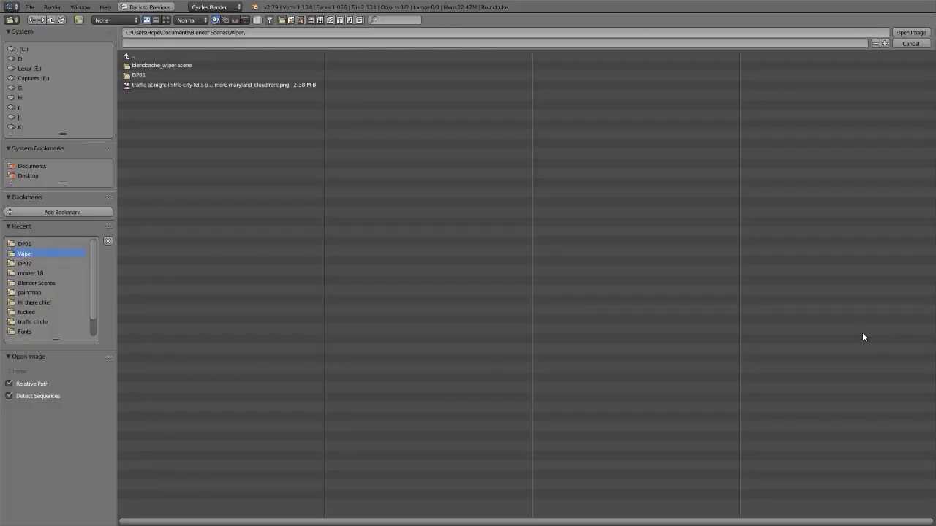
{"action": "left_click", "coordinate": [131, 75]}
{"action": "left_click", "coordinate": [126, 66]}
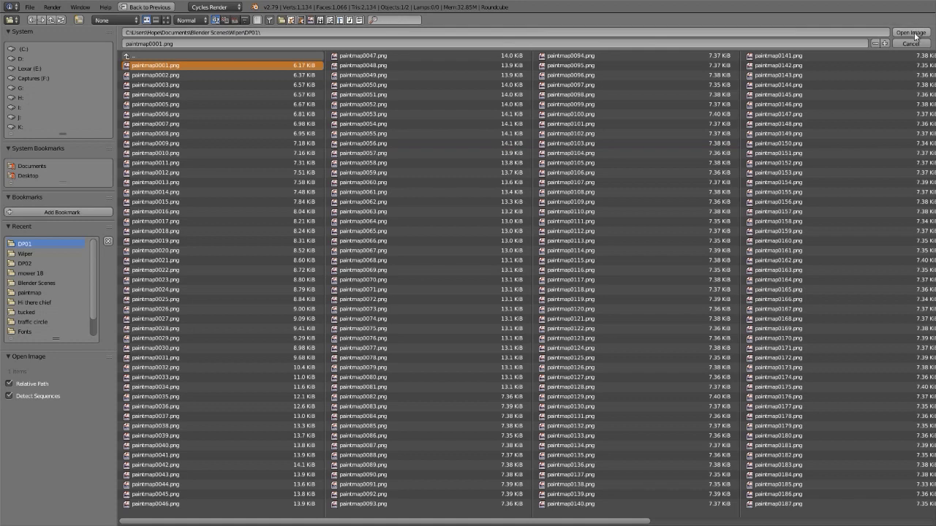
{"action": "left_click", "coordinate": [912, 33]}
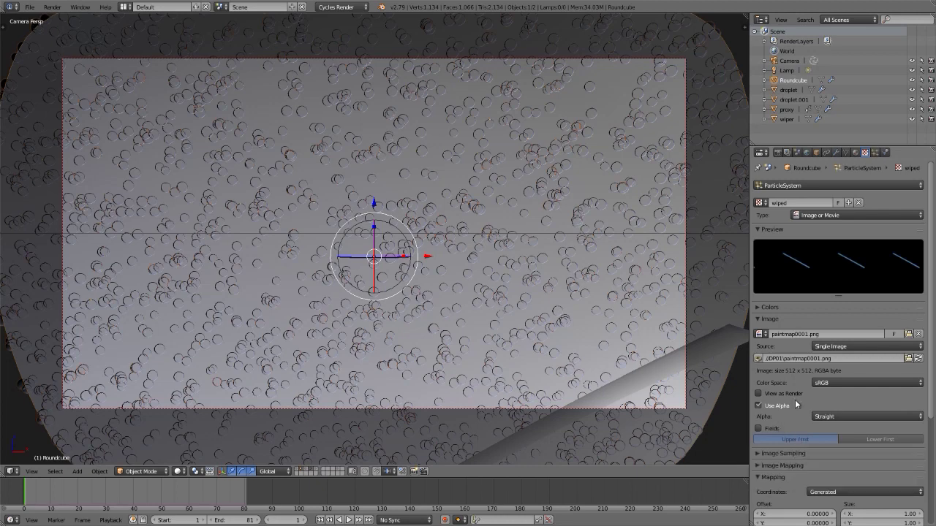
Step: Set the texture's source to Image Sequence with 81 frames, start 1 and offset 0, and enable Auto Refresh
{"action": "left_click", "coordinate": [847, 347]}
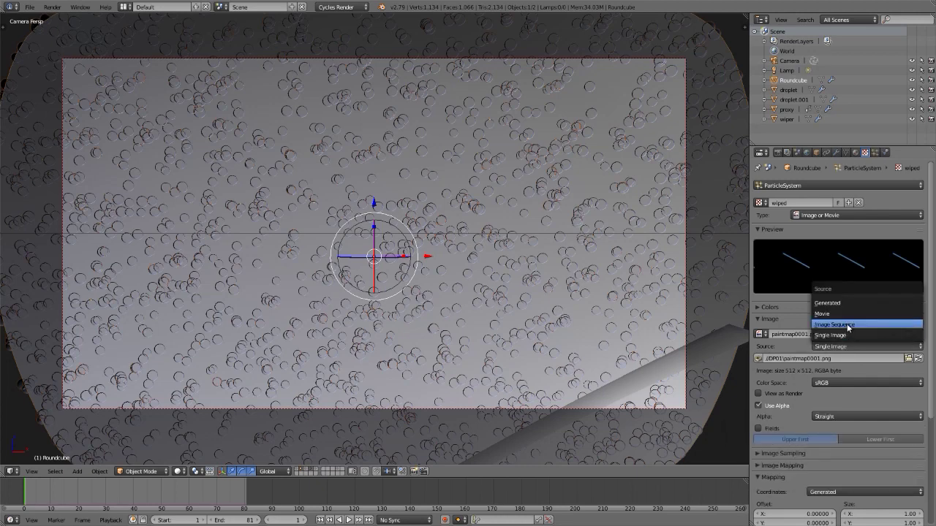
{"action": "left_click", "coordinate": [848, 326]}
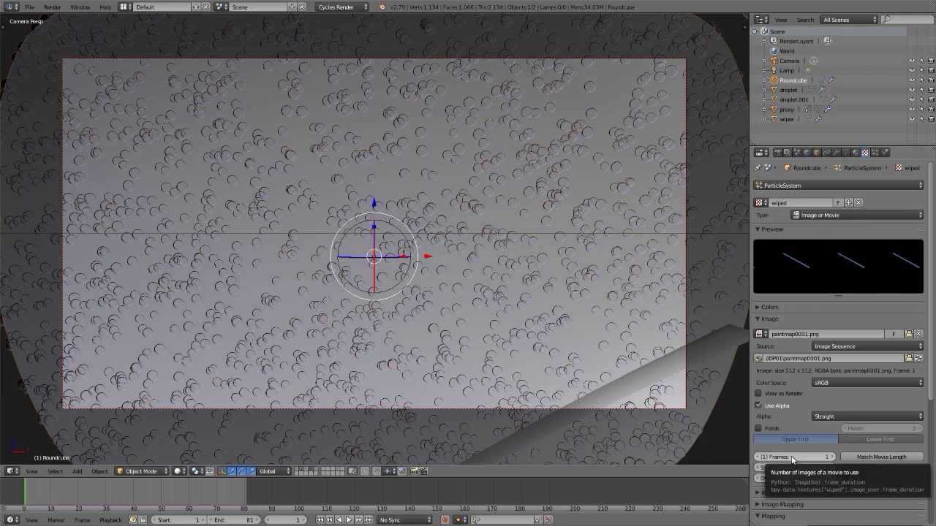
{"action": "left_click", "coordinate": [792, 457]}
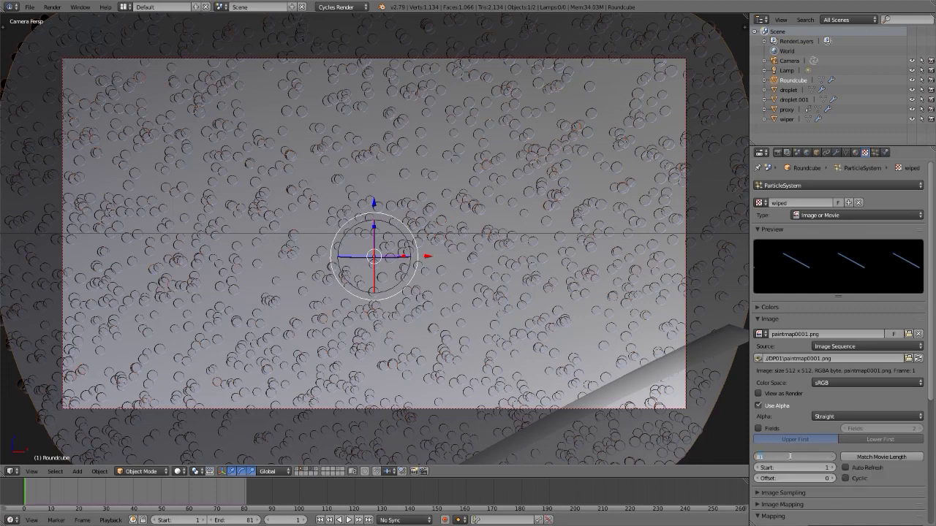
{"action": "type", "text": "81"}
{"action": "key", "text": "Return"}
{"action": "left_click", "coordinate": [795, 468]}
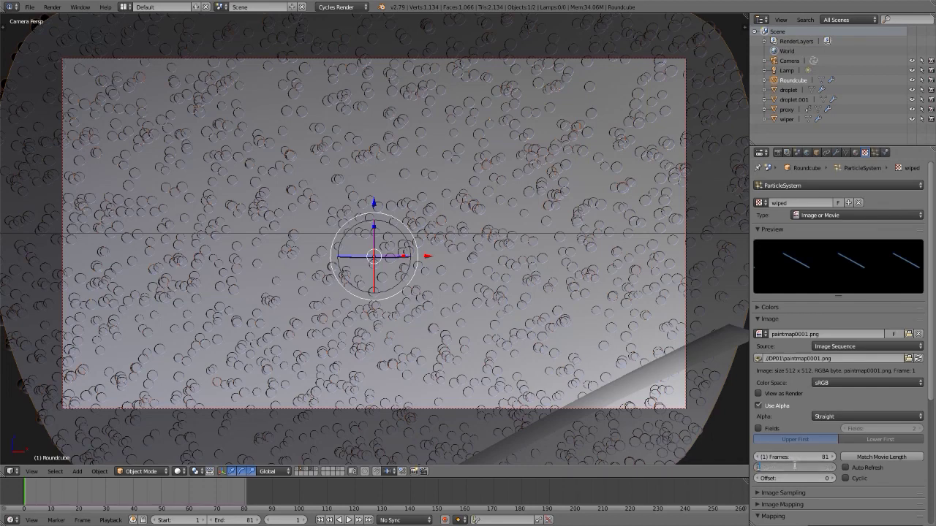
{"action": "key", "text": "Return"}
{"action": "left_click", "coordinate": [796, 479]}
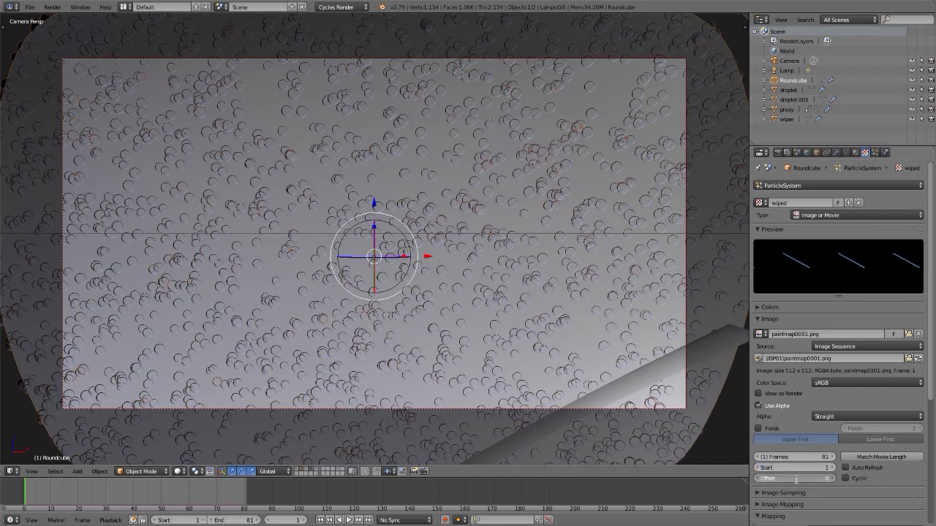
{"action": "key", "text": "Return"}
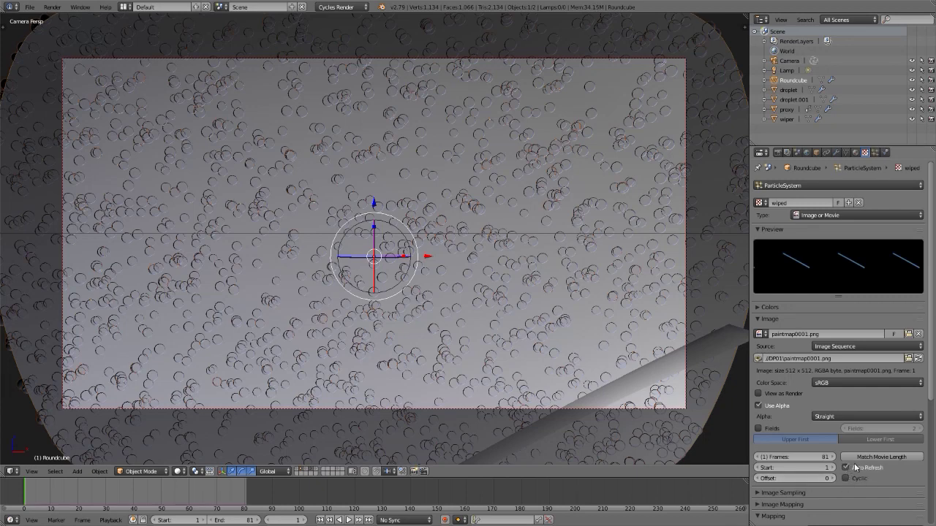
Step: Play the animation and try the wiped texture's Lifetime influence on the droplets at 1.000 and -1.000
{"action": "scroll", "coordinate": [932, 392], "scroll_direction": "down", "scroll_amount": 5}
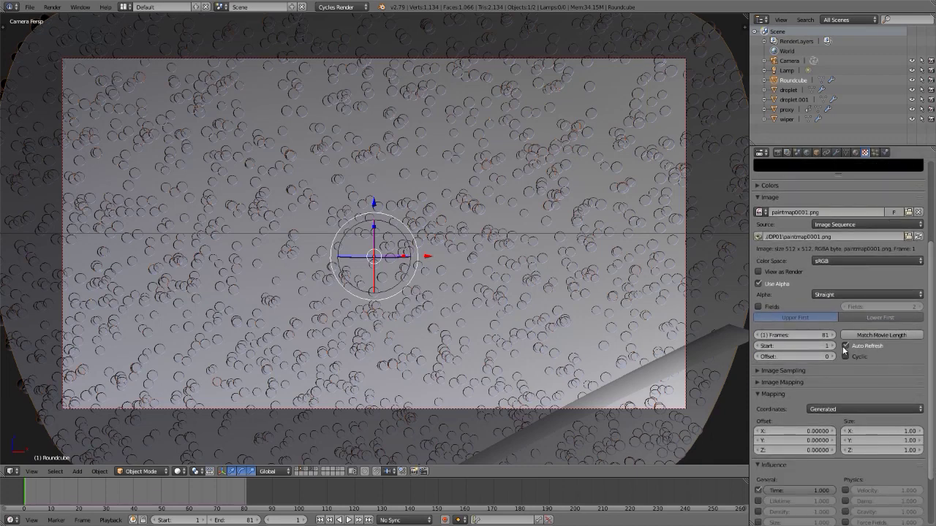
{"action": "scroll", "coordinate": [890, 360], "scroll_direction": "down", "scroll_amount": 3}
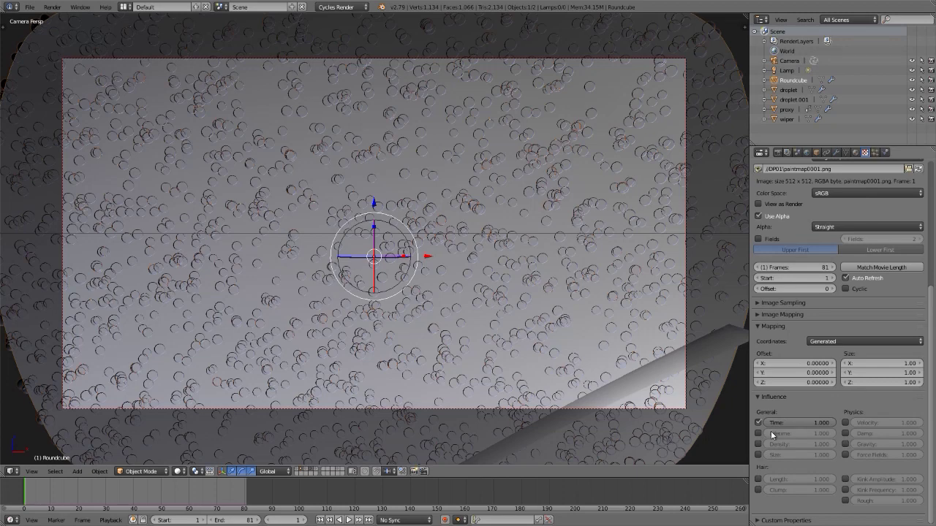
{"action": "key", "text": "alt+a"}
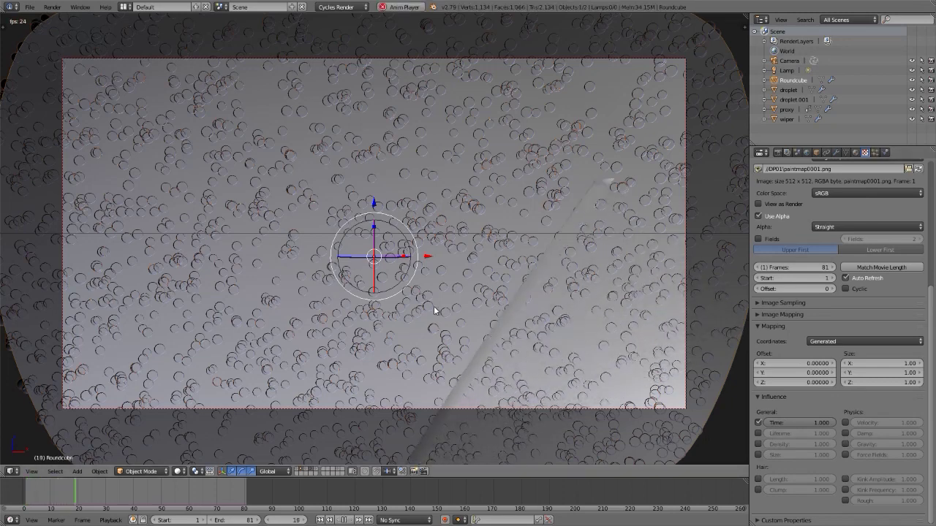
{"action": "left_click", "coordinate": [759, 433]}
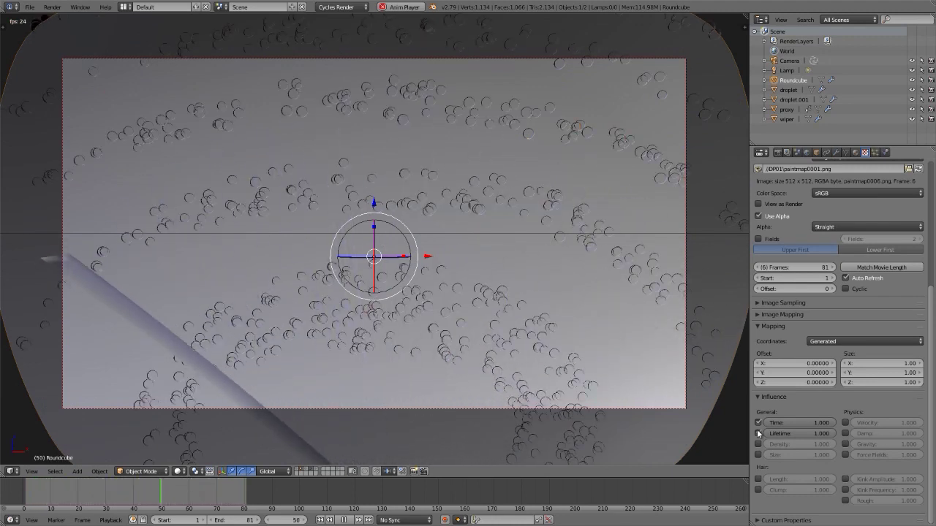
{"action": "left_click", "coordinate": [759, 434]}
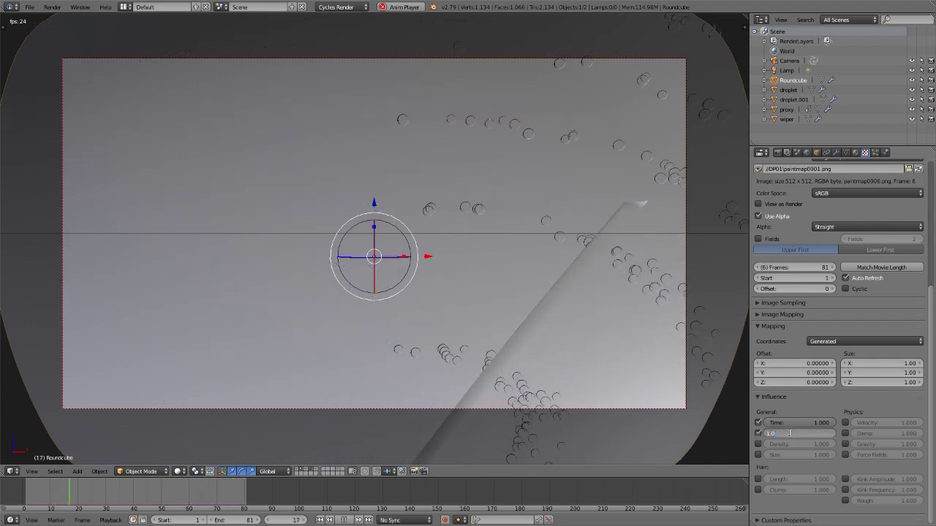
{"action": "left_click", "coordinate": [790, 433]}
{"action": "key", "text": "Return"}
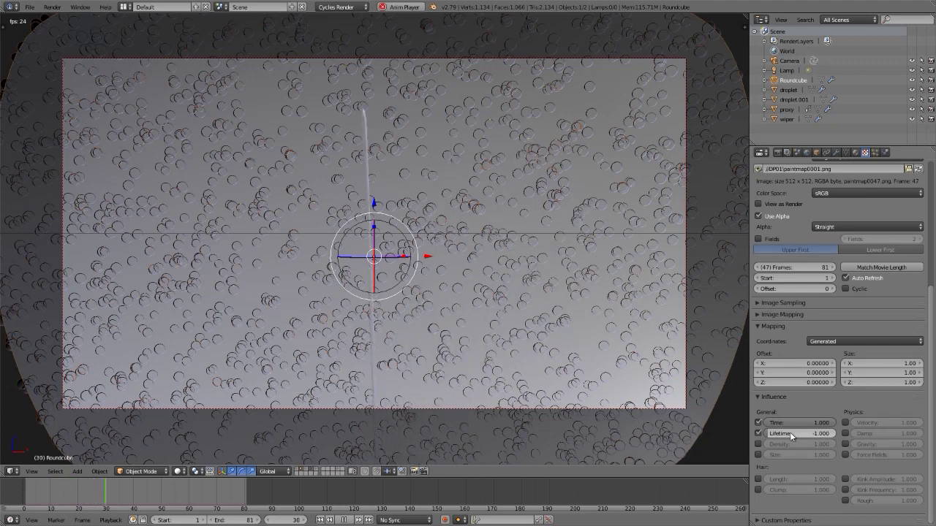
{"action": "key", "text": "minus"}
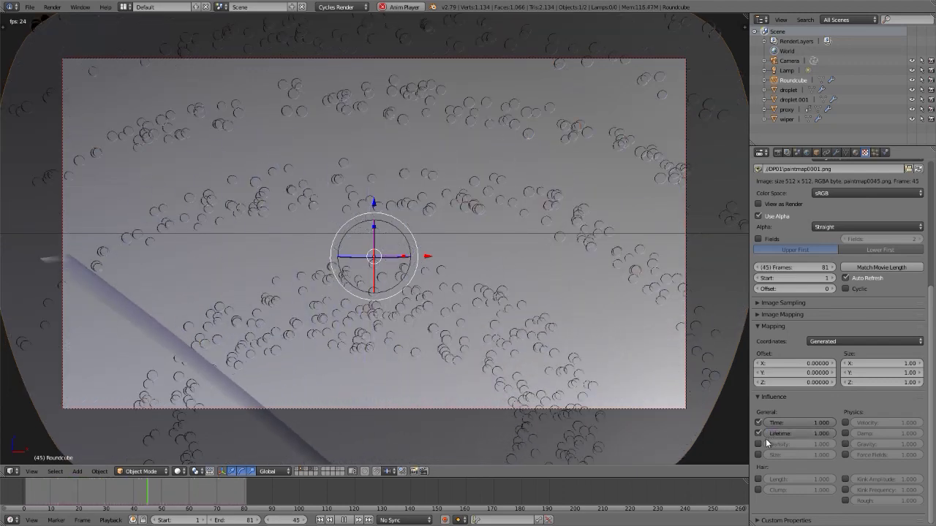
Step: Disable the wiped texture's Lifetime influence and enable its Density influence instead
{"action": "left_click", "coordinate": [758, 434]}
{"action": "left_click", "coordinate": [759, 444]}
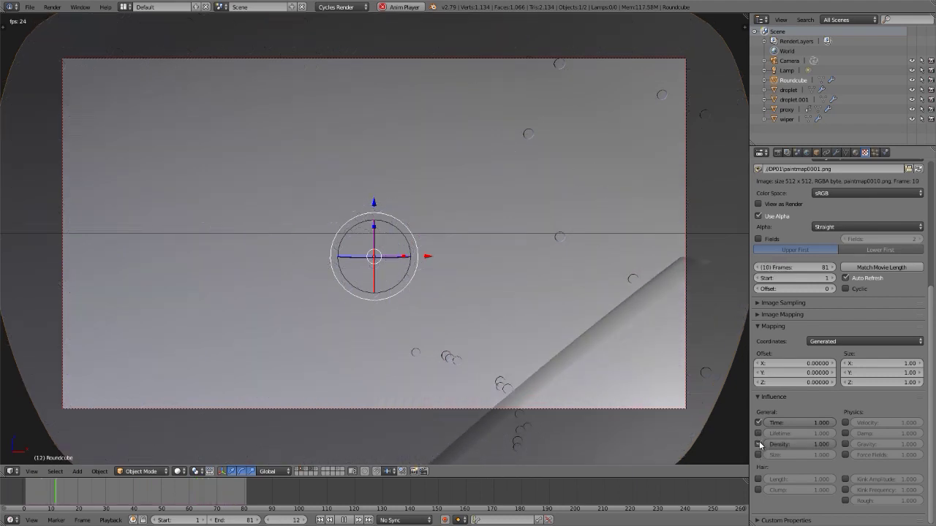
Step: Try the wiped texture's Density influence at -1.000 and 0.000 while the animation plays
{"action": "left_click", "coordinate": [803, 445]}
{"action": "type", "text": "-1"}
{"action": "key", "text": "Return"}
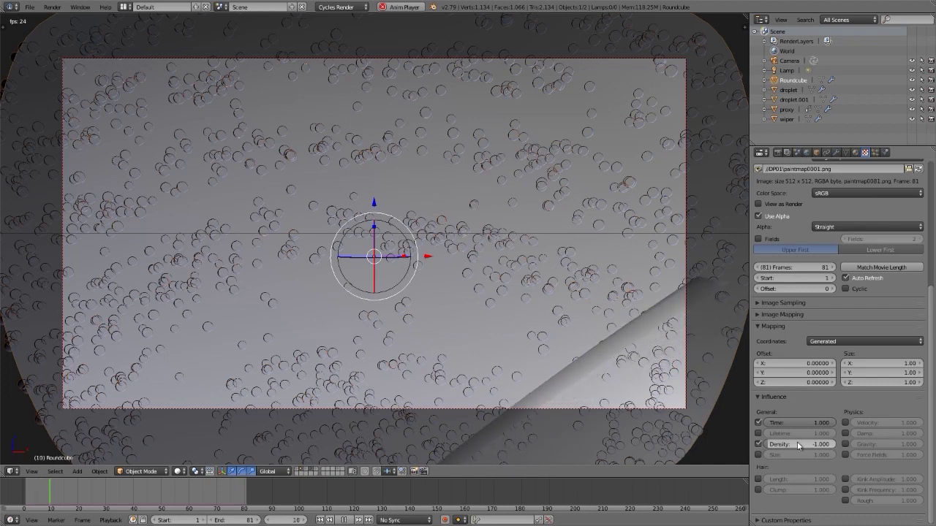
{"action": "left_click", "coordinate": [797, 442]}
{"action": "type", "text": "0.0"}
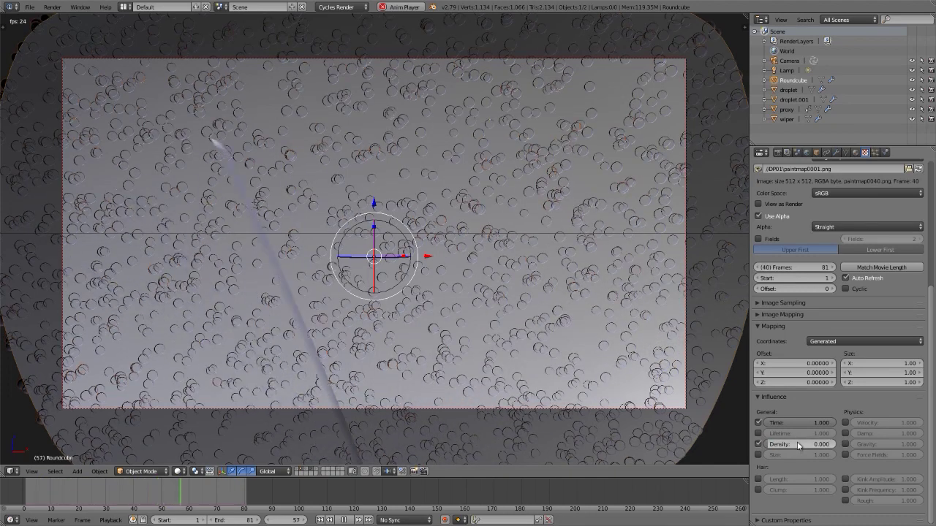
{"action": "key", "text": "Escape"}
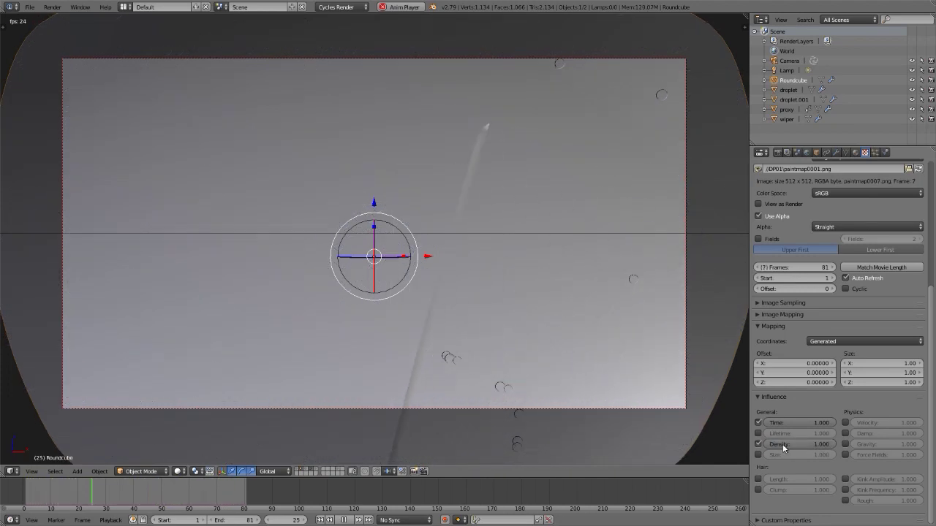
Step: Swap the wiped texture's Density influence for Size and try it at -1.000 and 1.000
{"action": "left_click", "coordinate": [758, 444]}
{"action": "left_click", "coordinate": [759, 455]}
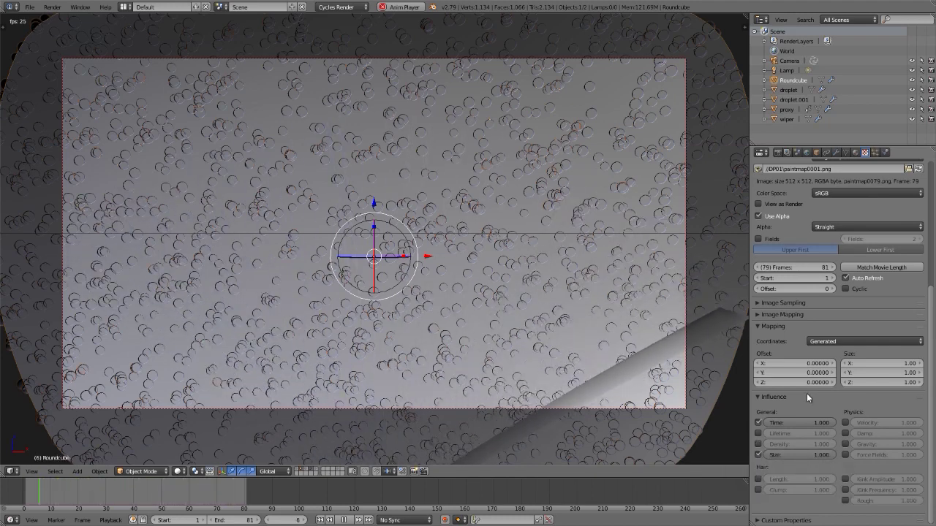
{"action": "left_click", "coordinate": [801, 453]}
{"action": "type", "text": "-1"}
{"action": "key", "text": "Return"}
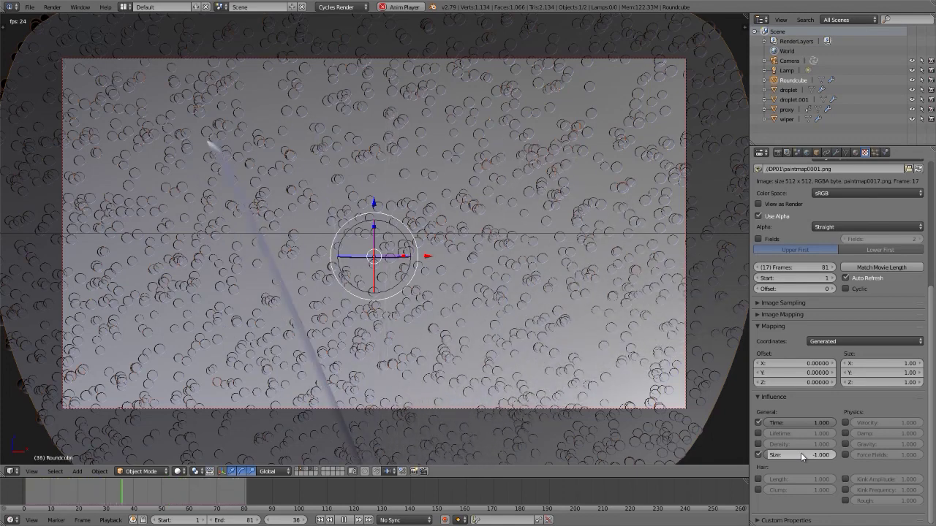
{"action": "left_click", "coordinate": [801, 453]}
{"action": "type", "text": "1"}
{"action": "key", "text": "Return"}
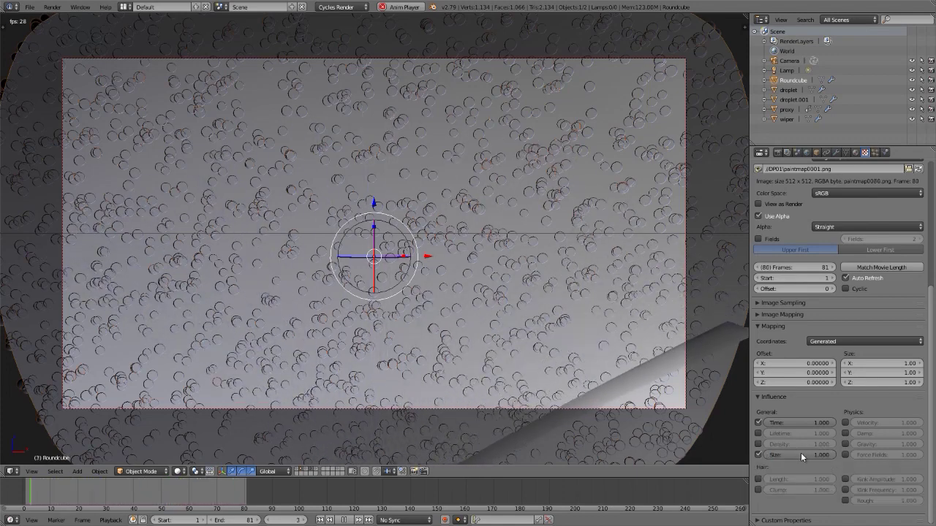
Step: Switch the wiped texture's influence back to Density at 1.000, then stop the animation and return to frame 1
{"action": "left_click", "coordinate": [758, 445]}
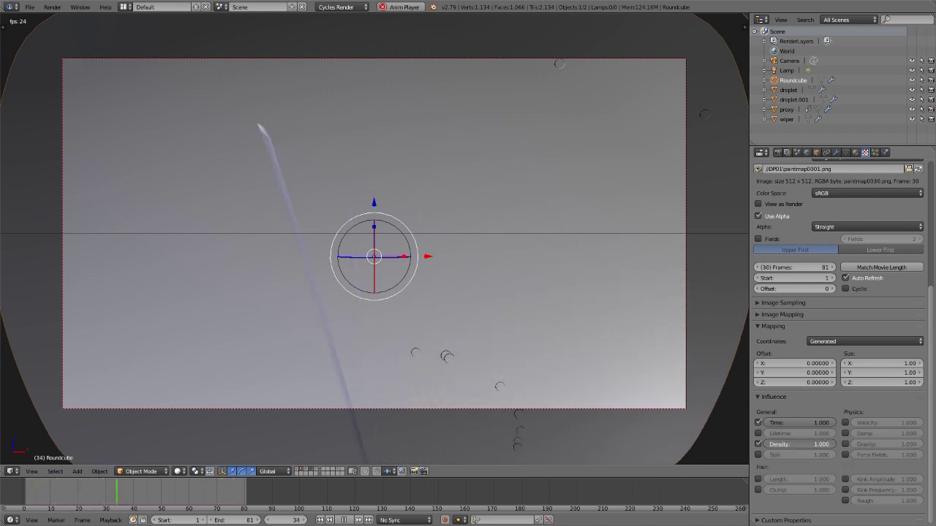
{"action": "left_click", "coordinate": [798, 444]}
{"action": "key", "text": "Return"}
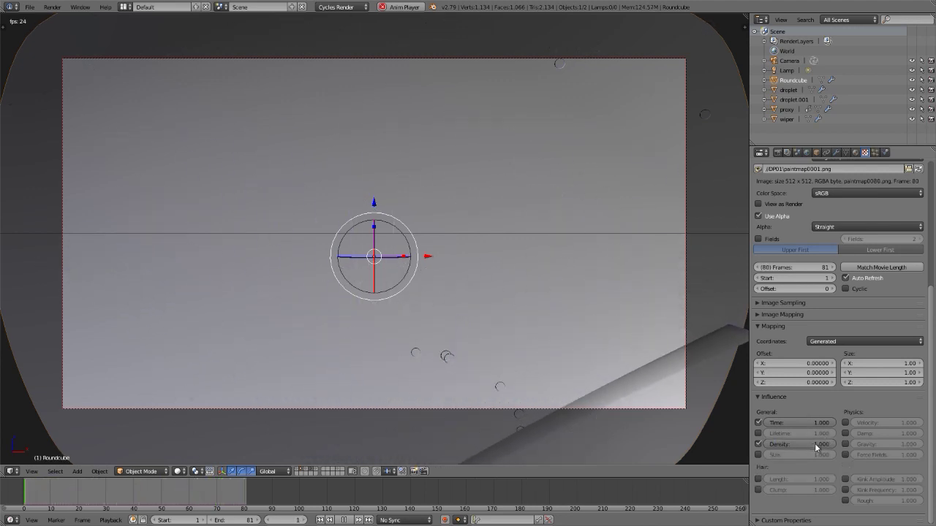
{"action": "left_click_drag", "start_coordinate": [824, 444], "coordinate": [820, 447]}
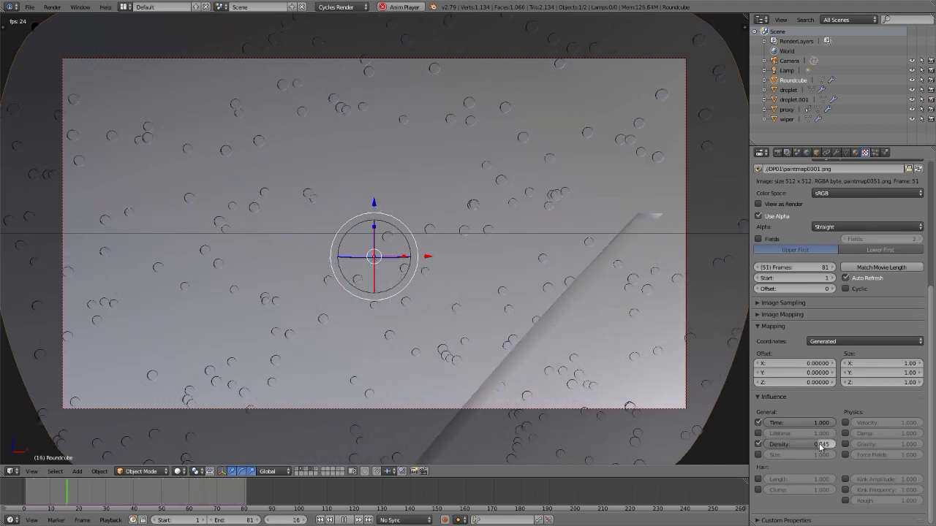
{"action": "left_click_drag", "start_coordinate": [821, 447], "coordinate": [836, 443]}
{"action": "key", "text": "alt+a"}
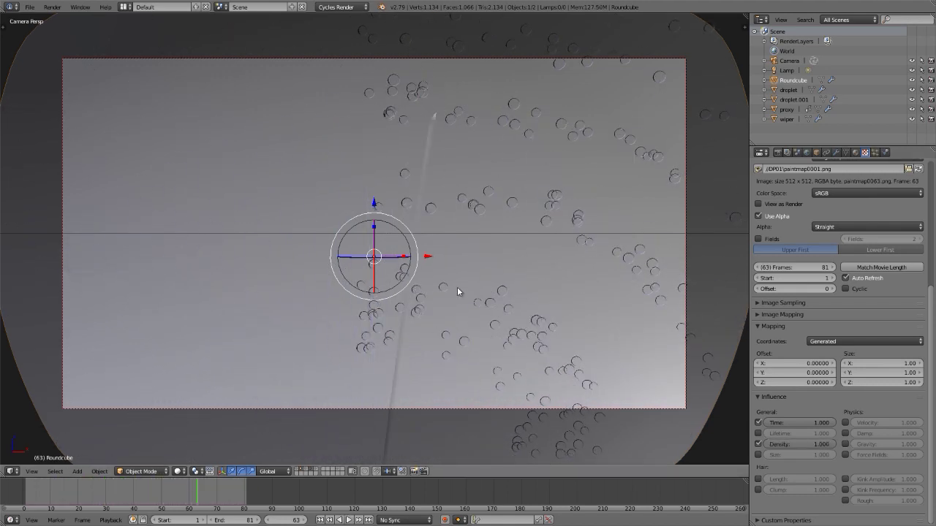
{"action": "key", "text": "shift+Left"}
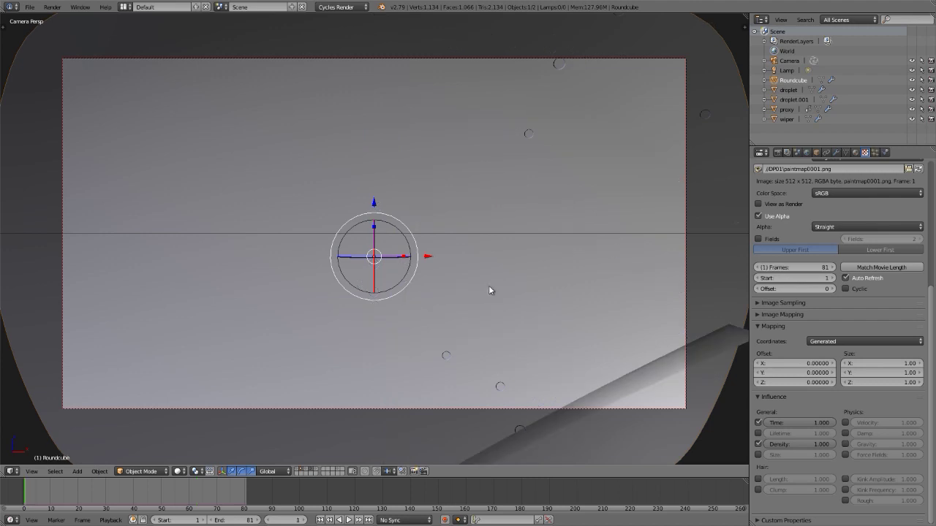
Step: Enable a color ramp on the wiped texture and flip it so it runs from white to transparent black
{"action": "scroll", "coordinate": [820, 283], "scroll_direction": "up", "scroll_amount": 5}
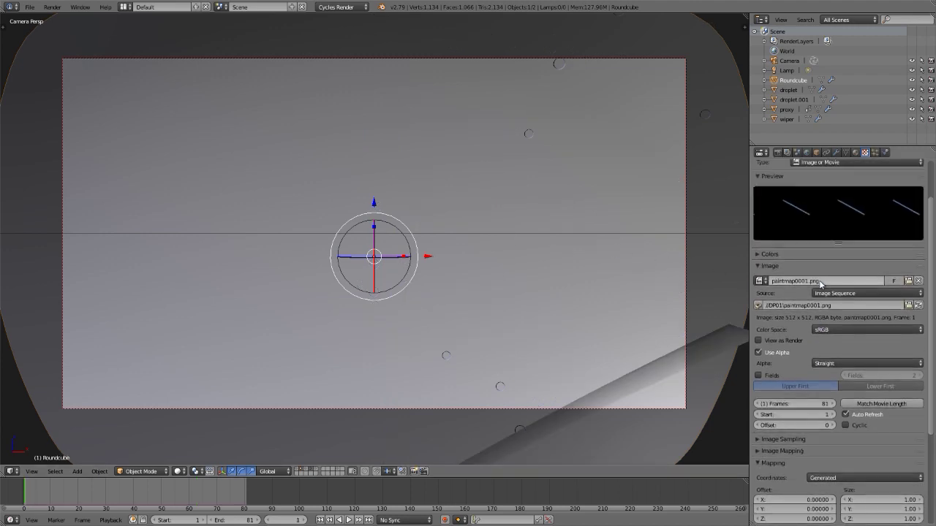
{"action": "scroll", "coordinate": [820, 283], "scroll_direction": "up", "scroll_amount": 3}
{"action": "left_click", "coordinate": [776, 308]}
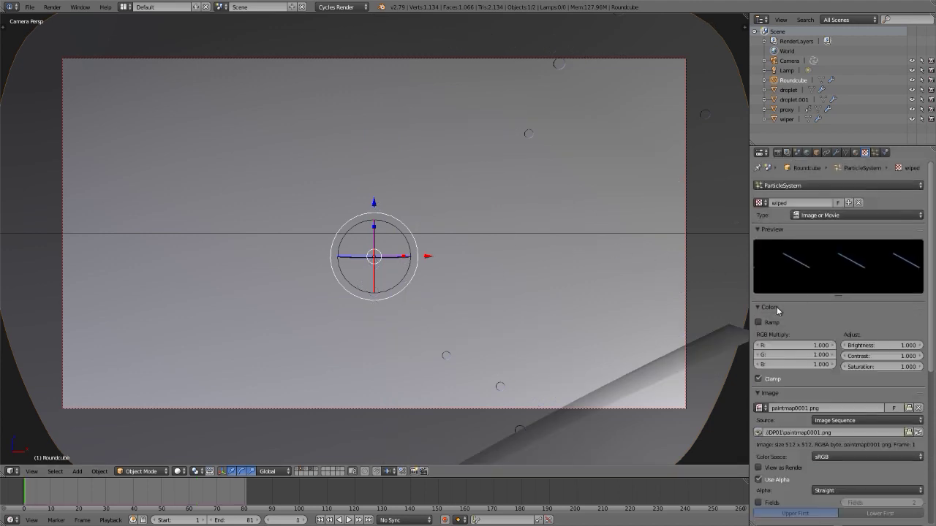
{"action": "left_click", "coordinate": [773, 322]}
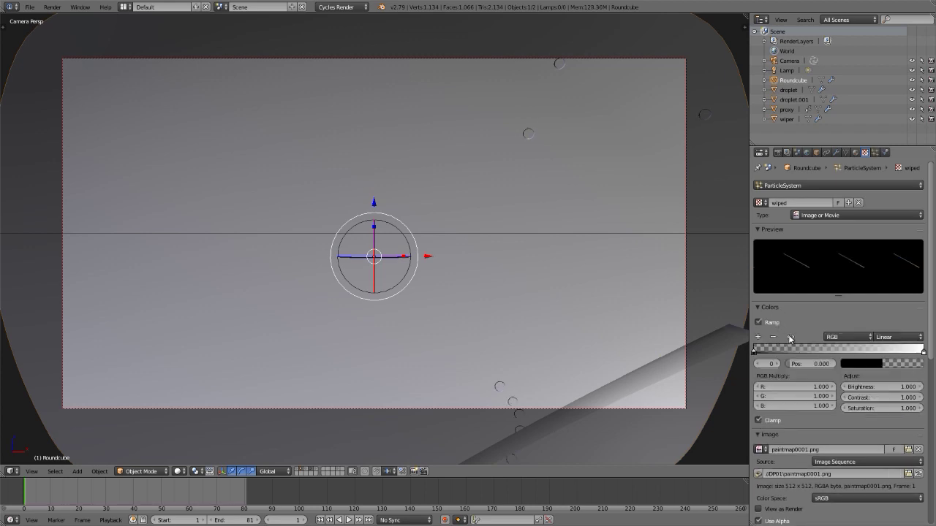
{"action": "left_click", "coordinate": [790, 337]}
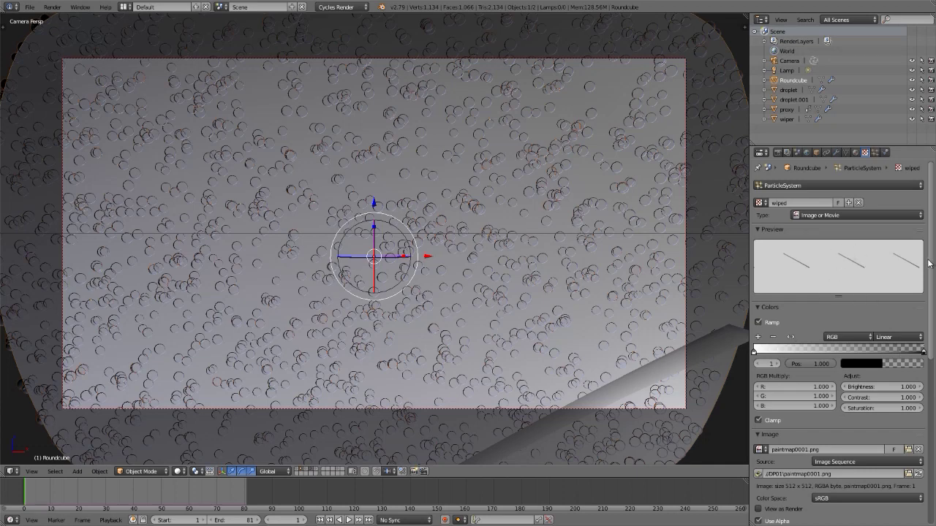
Step: Set the wiped texture's ramp interpolation to Constant and move the transparent black stop to position 0.323
{"action": "left_click_drag", "start_coordinate": [934, 275], "coordinate": [935, 442]}
{"action": "scroll", "coordinate": [875, 350], "scroll_direction": "up", "scroll_amount": 10}
{"action": "left_click", "coordinate": [888, 338]}
{"action": "left_click", "coordinate": [886, 283]}
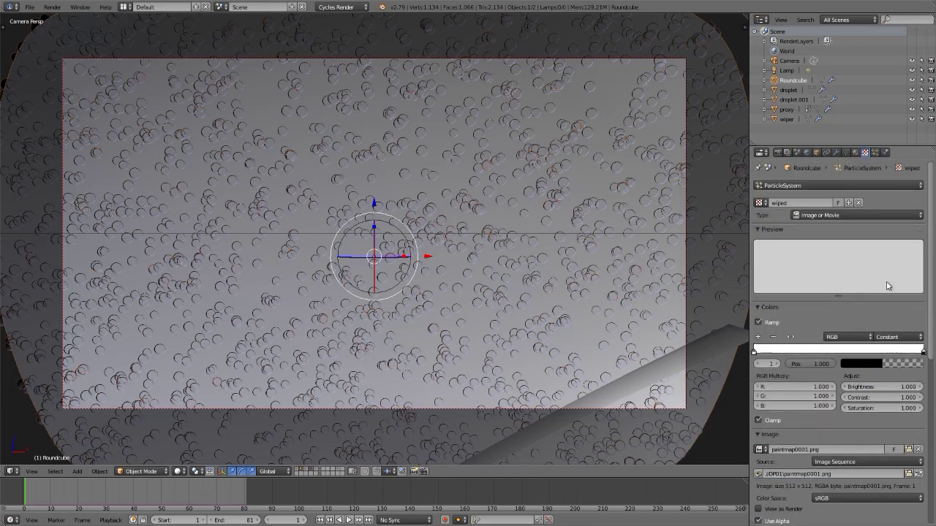
{"action": "key", "text": "alt+a"}
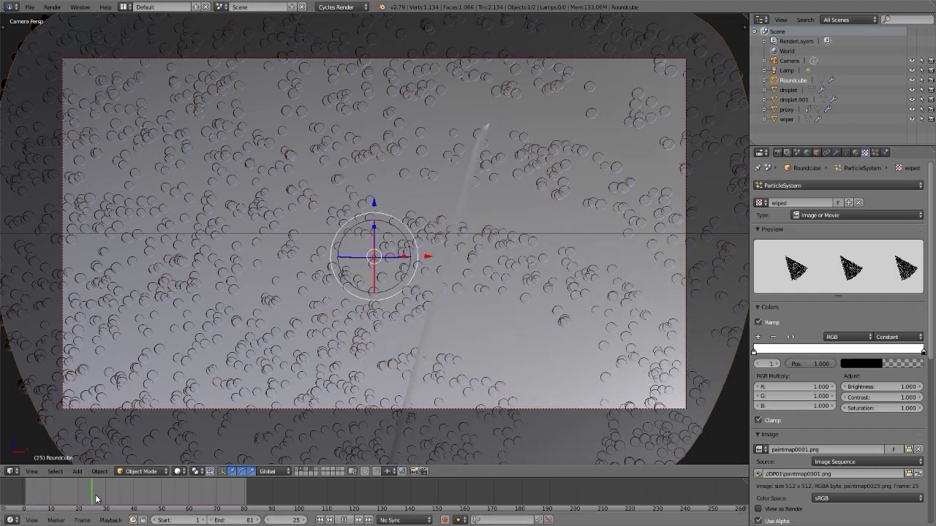
{"action": "mouse_move", "coordinate": [118, 498]}
{"action": "left_mouse_down"}
{"action": "mouse_move", "coordinate": [93, 497]}
{"action": "mouse_move", "coordinate": [110, 496]}
{"action": "mouse_move", "coordinate": [102, 497]}
{"action": "left_mouse_up"}
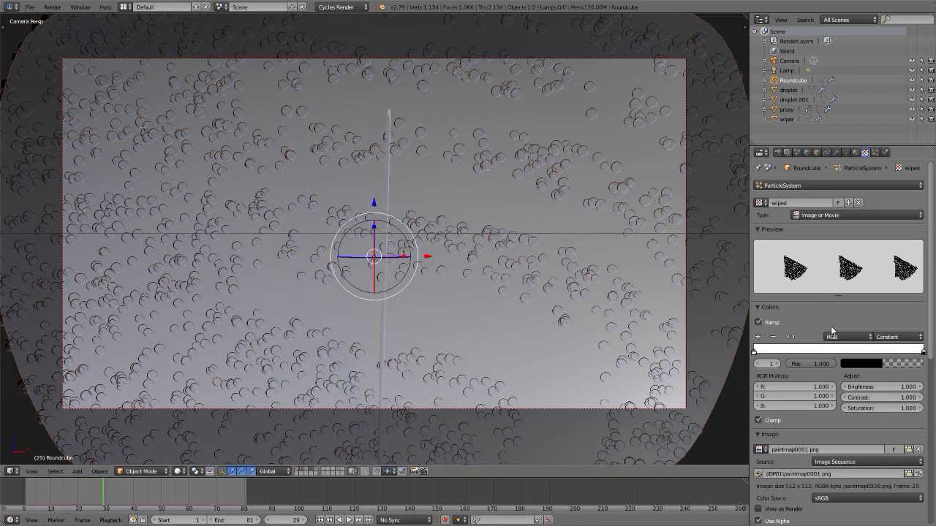
{"action": "left_click_drag", "start_coordinate": [923, 352], "coordinate": [808, 352]}
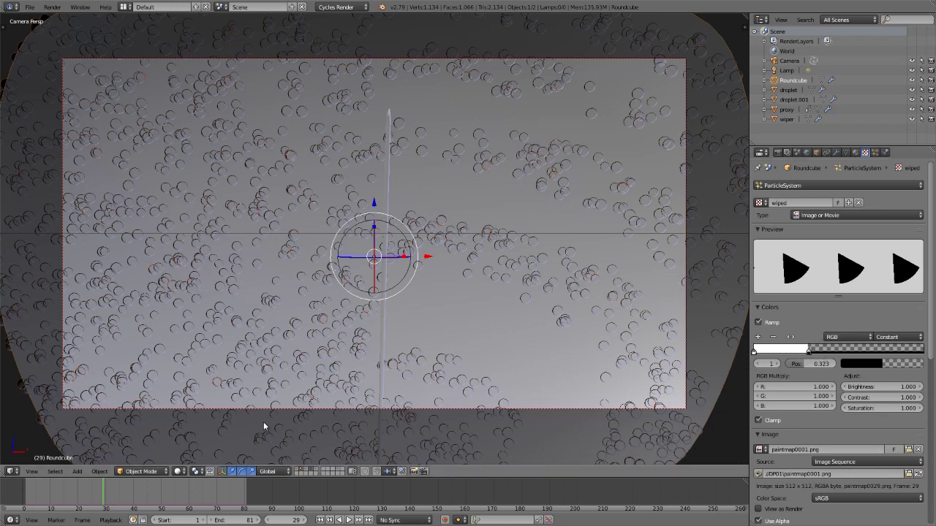
Step: Try seed 1 on the droplet particle system, restore seed 0 and scrub the animation back to frame 17
{"action": "left_click", "coordinate": [874, 152]}
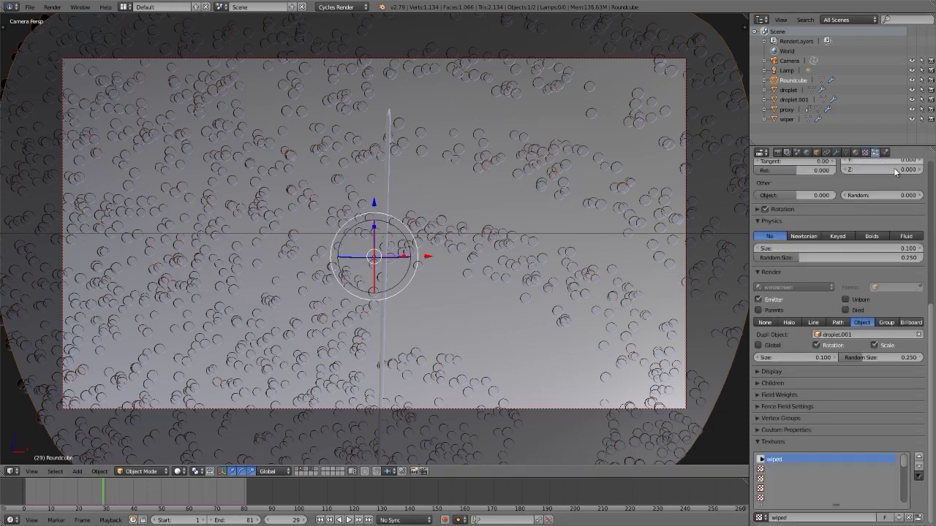
{"action": "left_click_drag", "start_coordinate": [932, 320], "coordinate": [933, 156]}
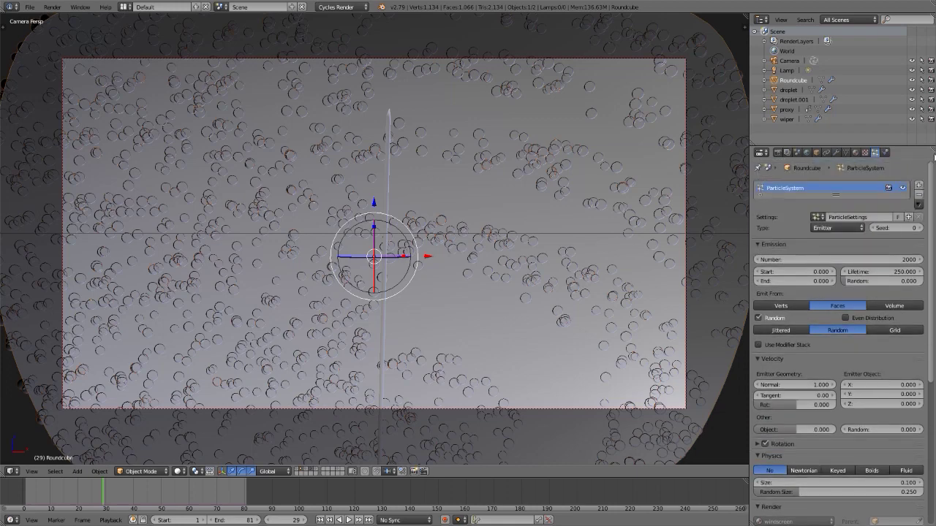
{"action": "left_click", "coordinate": [919, 228]}
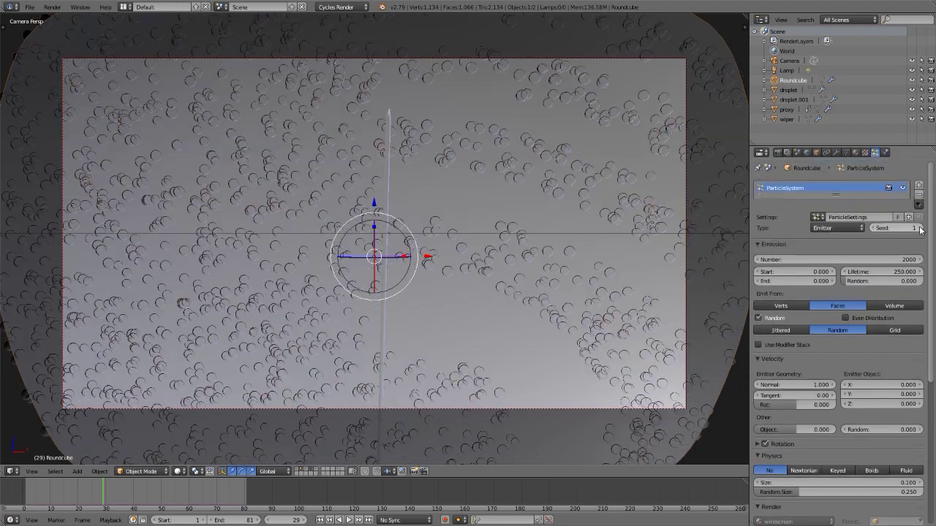
{"action": "left_click", "coordinate": [874, 228]}
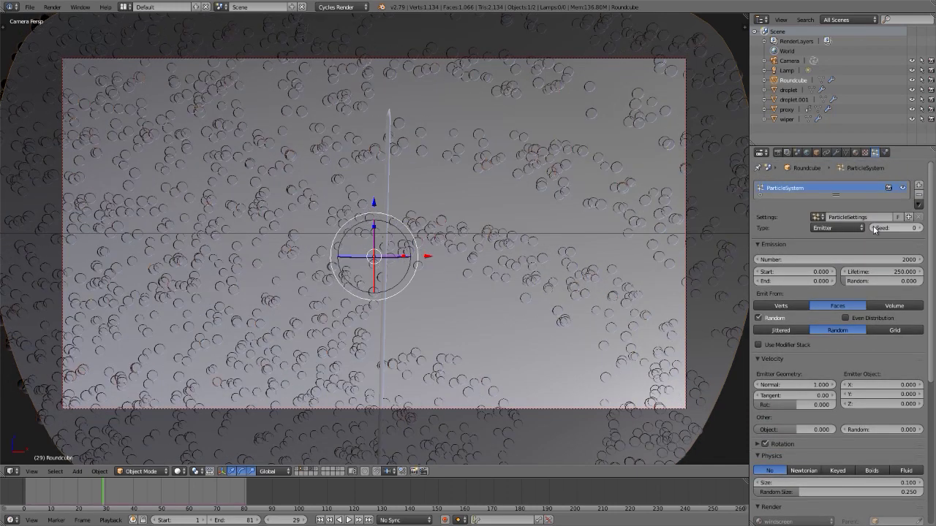
{"action": "left_click", "coordinate": [98, 497]}
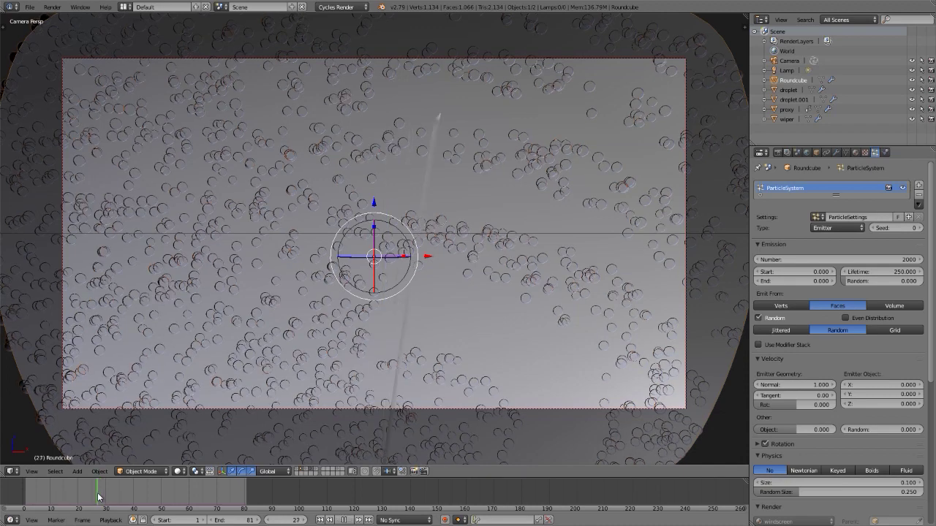
{"action": "left_click_drag", "start_coordinate": [99, 497], "coordinate": [69, 494]}
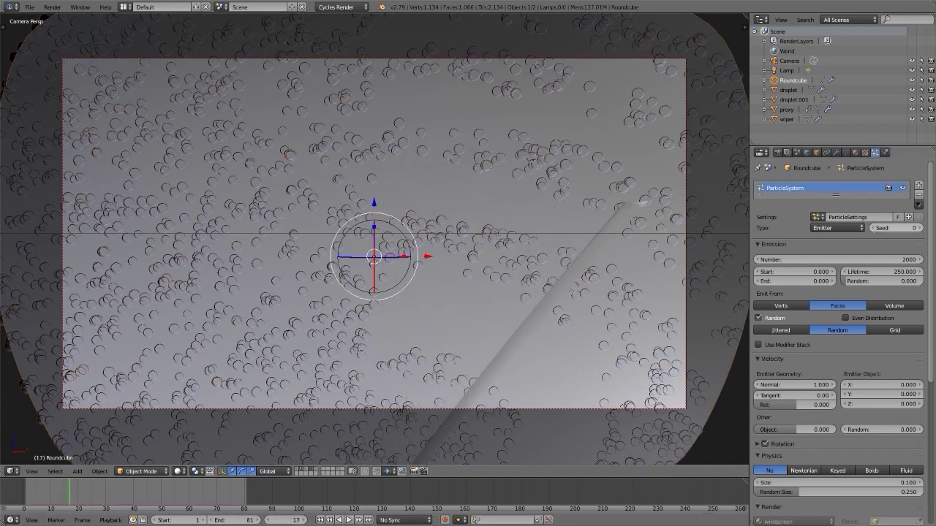
Step: Check how seed 1 droplets react to the wiper up to frame 43, resetting to frame 1 and seed 0
{"action": "left_click", "coordinate": [920, 229]}
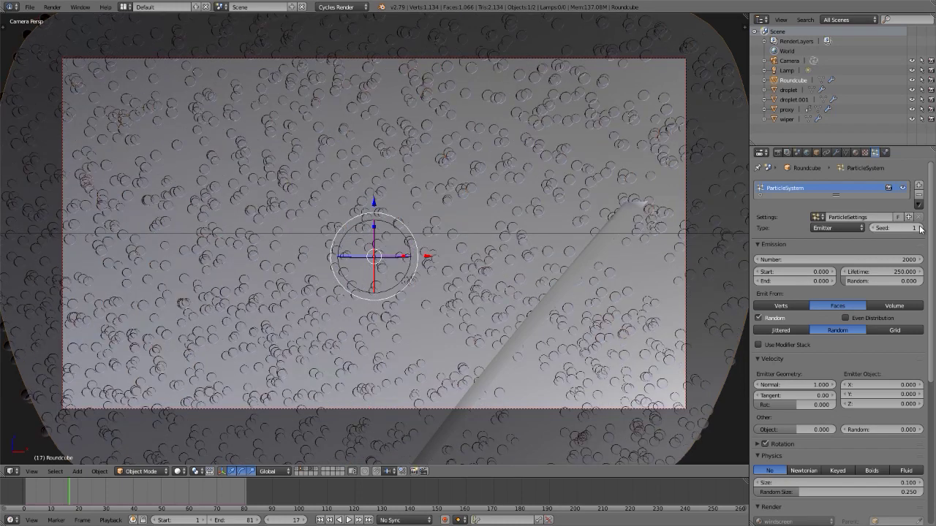
{"action": "left_click", "coordinate": [93, 494]}
{"action": "mouse_move", "coordinate": [97, 493]}
{"action": "left_mouse_down"}
{"action": "mouse_move", "coordinate": [161, 495]}
{"action": "mouse_move", "coordinate": [142, 494]}
{"action": "left_mouse_up"}
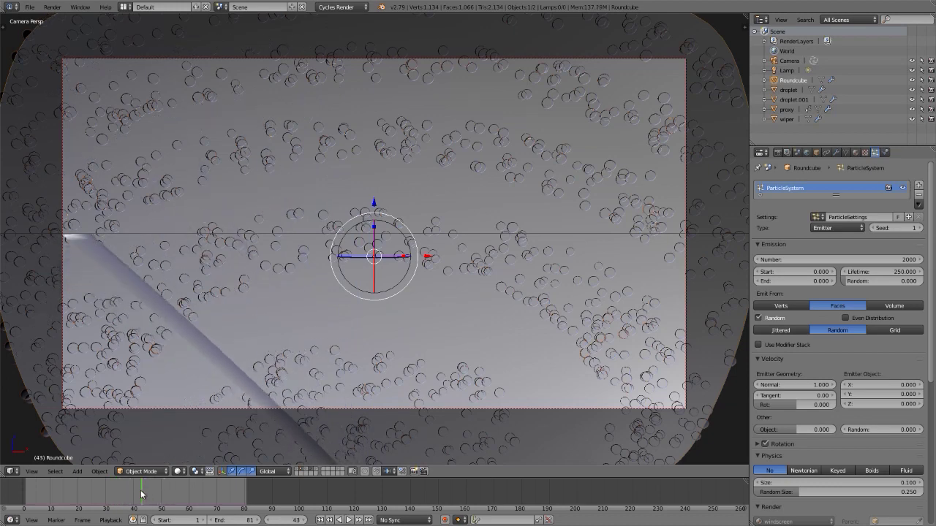
{"action": "key", "text": "shift+Left"}
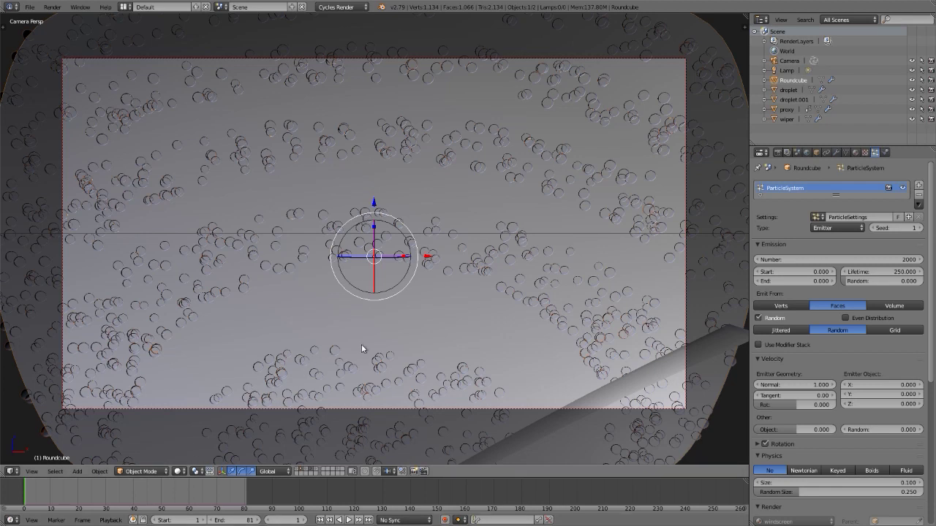
{"action": "left_click", "coordinate": [874, 228]}
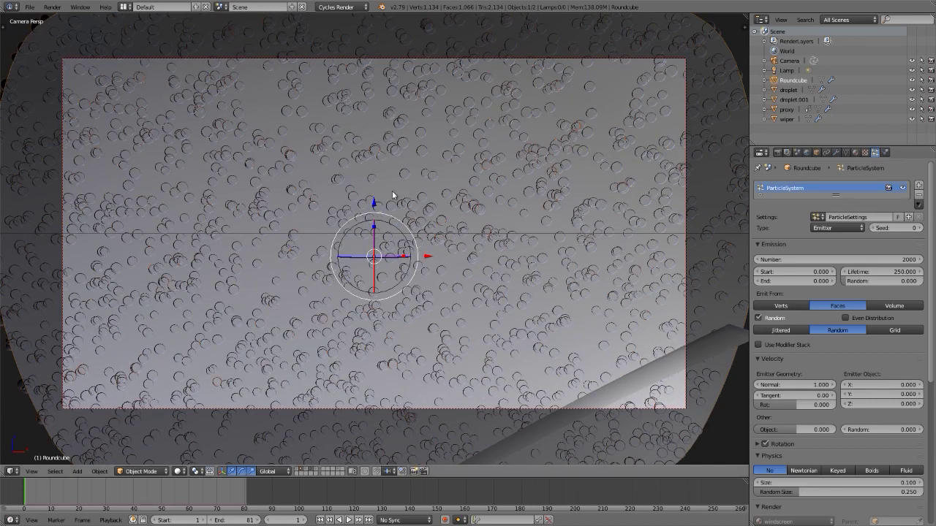
Step: Connect the Diffuse BSDF to the Material Output's Surface in the windscreen material, replacing the Refraction BSDF
{"action": "key", "text": "shift+F3"}
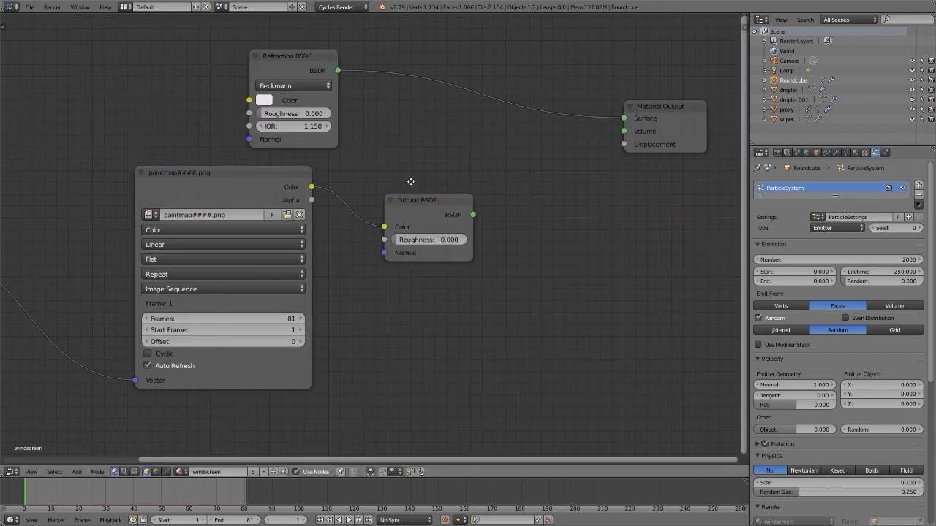
{"action": "left_click_drag", "start_coordinate": [331, 220], "coordinate": [484, 123]}
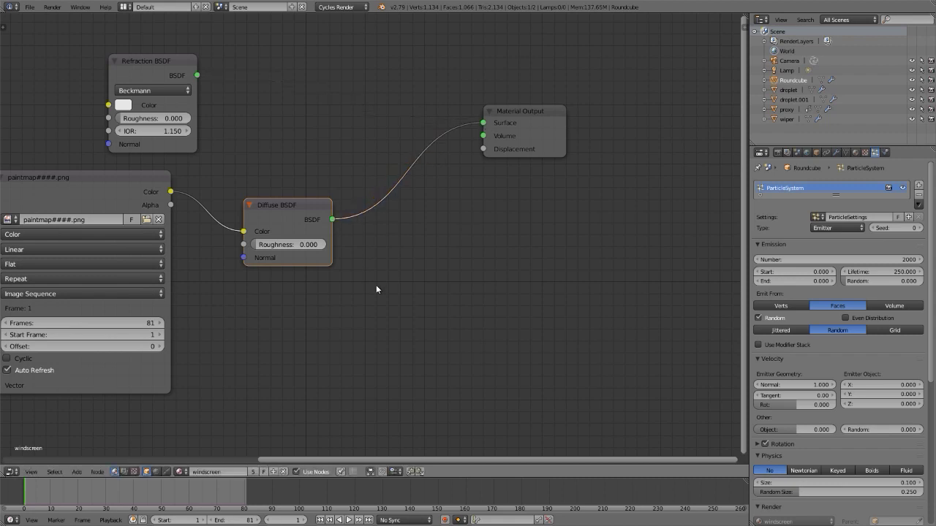
{"action": "key", "text": "shift+F5"}
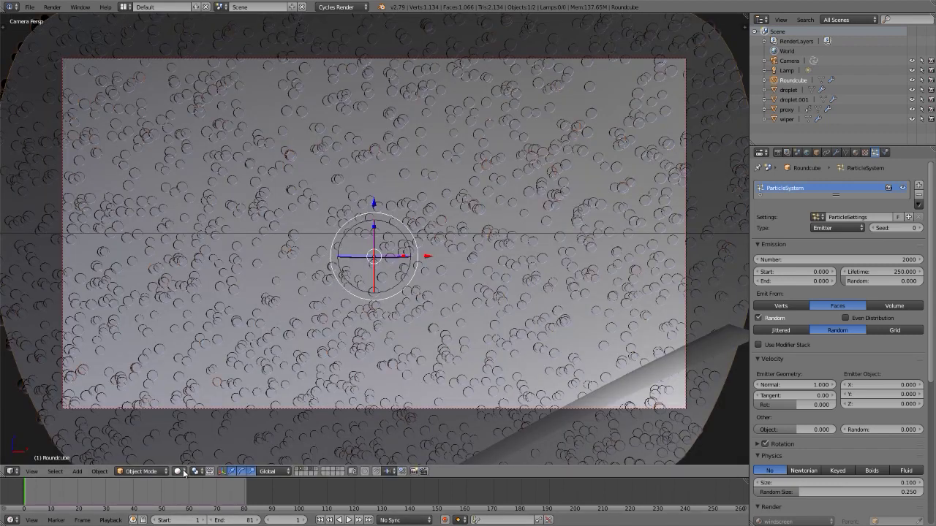
Step: Show the camera view in rendered shading and scrub to frame 61 to compare the droplets with the paint map
{"action": "key", "text": "shift+z"}
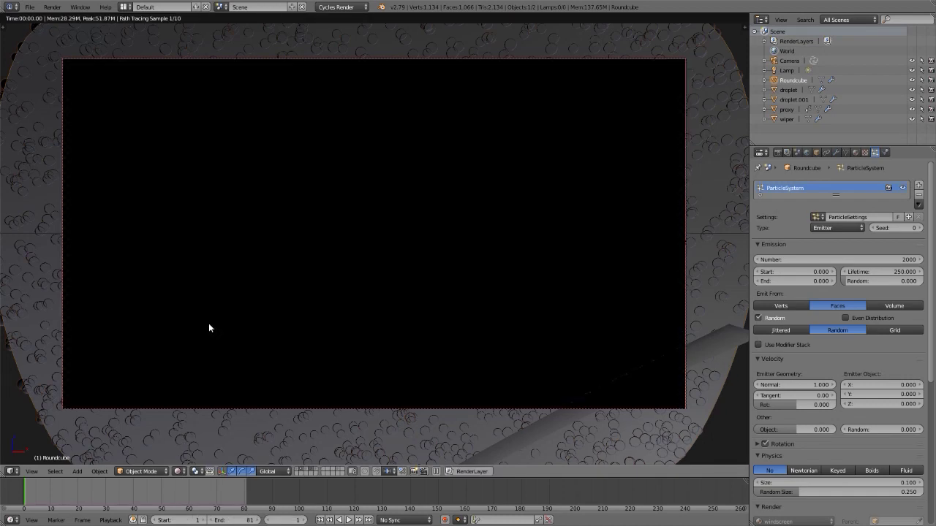
{"action": "left_click_drag", "start_coordinate": [33, 501], "coordinate": [81, 500]}
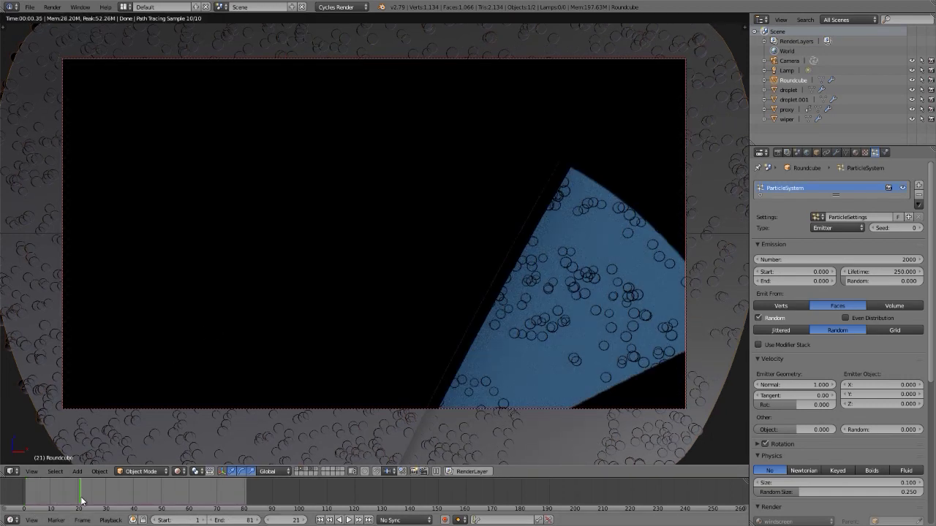
{"action": "left_click_drag", "start_coordinate": [82, 500], "coordinate": [192, 501]}
{"action": "scroll", "coordinate": [840, 409], "scroll_direction": "down", "scroll_amount": 8}
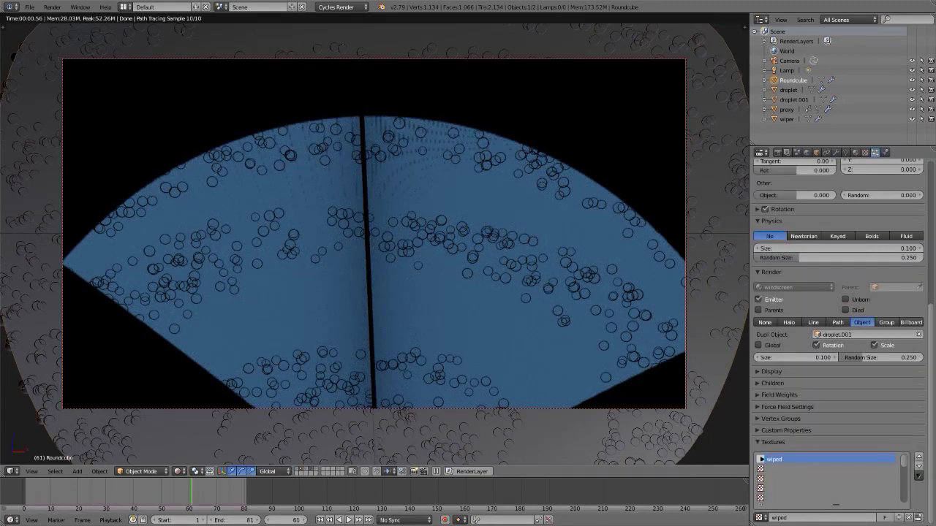
Step: Set the wiped particle texture's mapping coordinates to UV with the UVMap layer and scrub back to frame 16 to check the droplets
{"action": "left_click", "coordinate": [918, 519]}
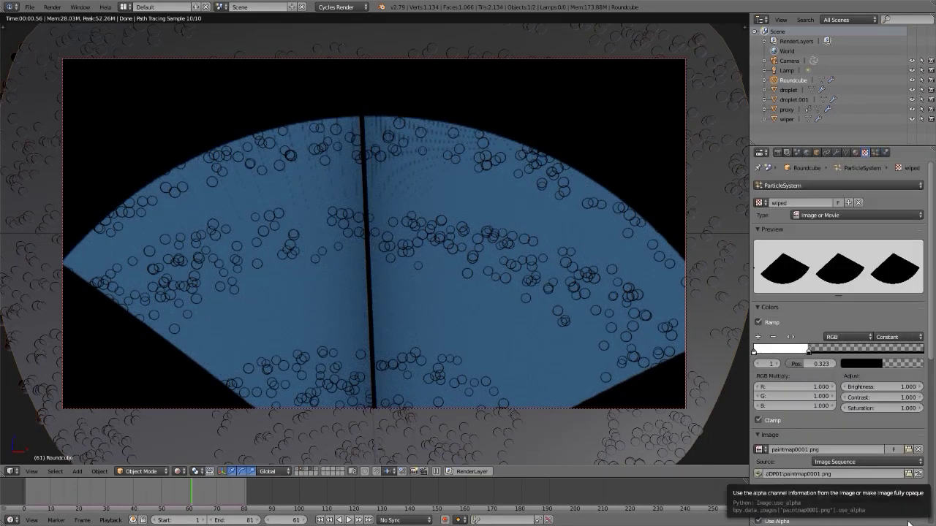
{"action": "left_click", "coordinate": [759, 308]}
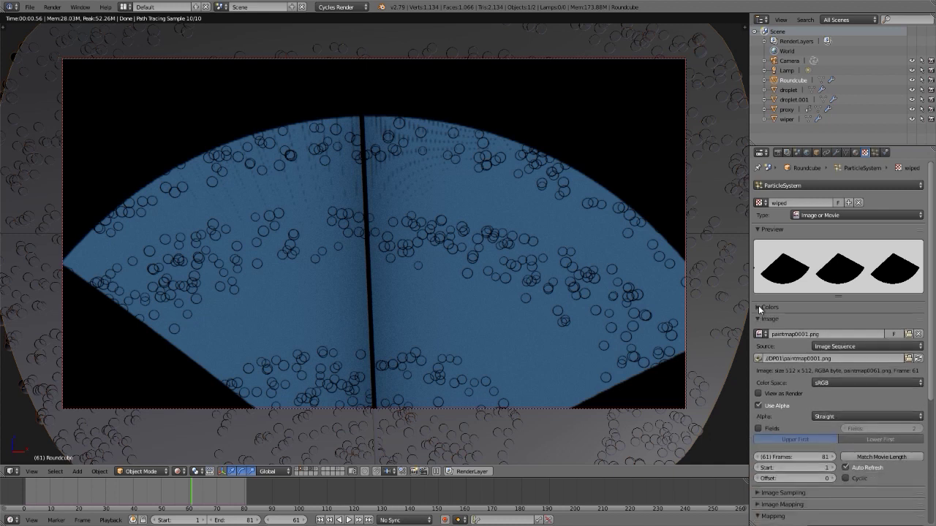
{"action": "left_click", "coordinate": [763, 320]}
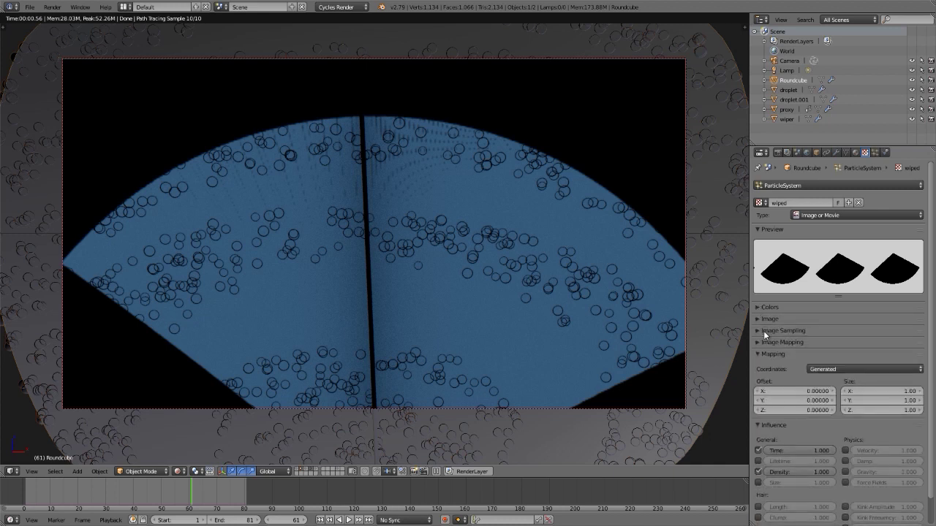
{"action": "left_click", "coordinate": [763, 343]}
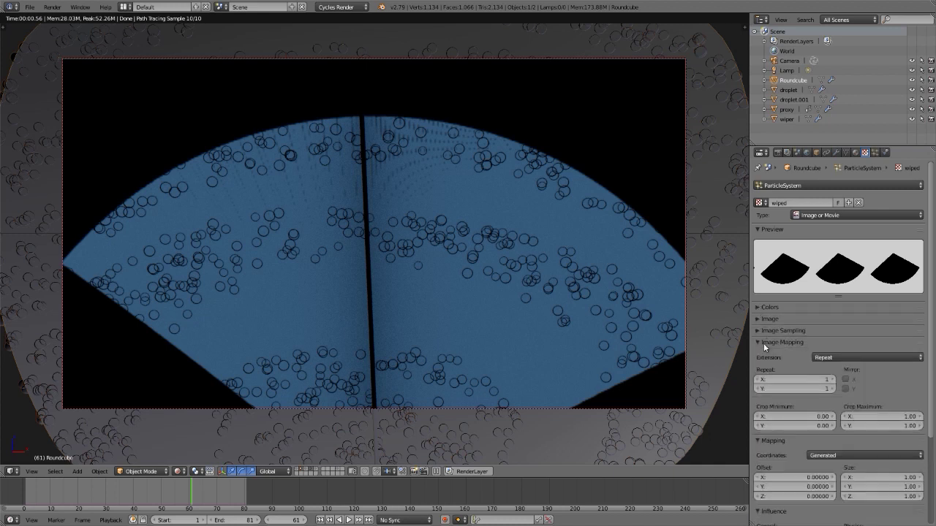
{"action": "left_click", "coordinate": [846, 453]}
{"action": "left_click", "coordinate": [828, 424]}
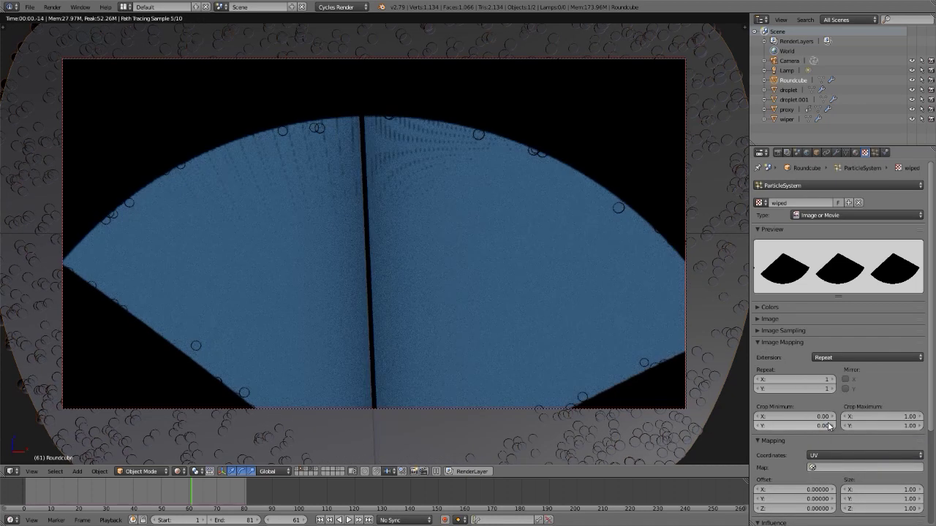
{"action": "left_click", "coordinate": [830, 468]}
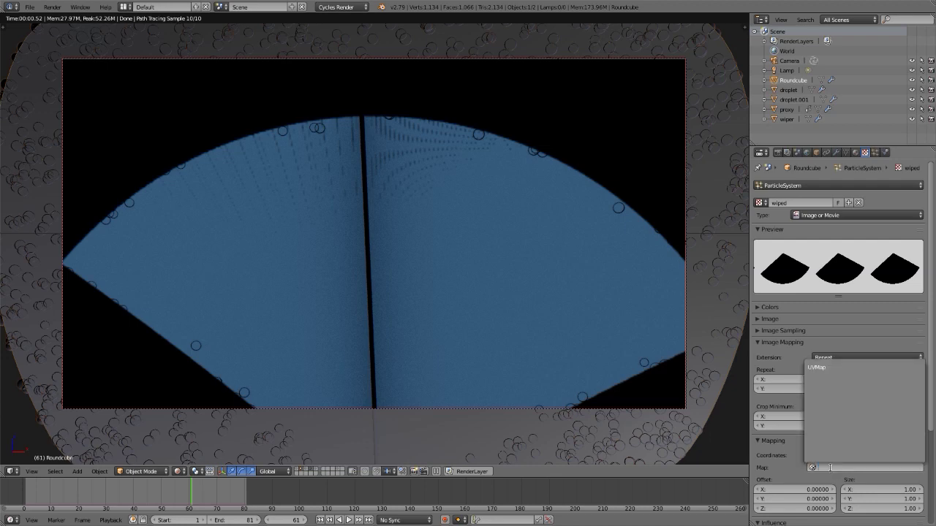
{"action": "left_click", "coordinate": [832, 367]}
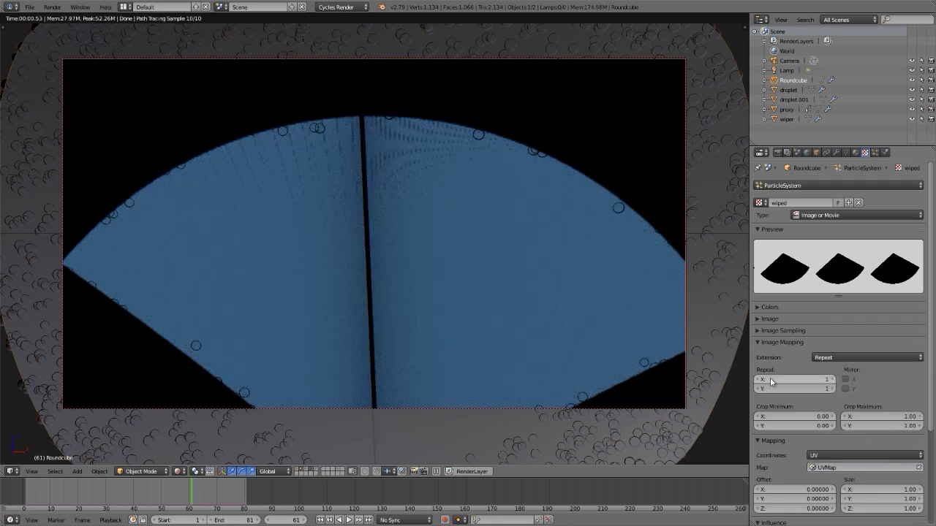
{"action": "left_click_drag", "start_coordinate": [199, 506], "coordinate": [67, 498]}
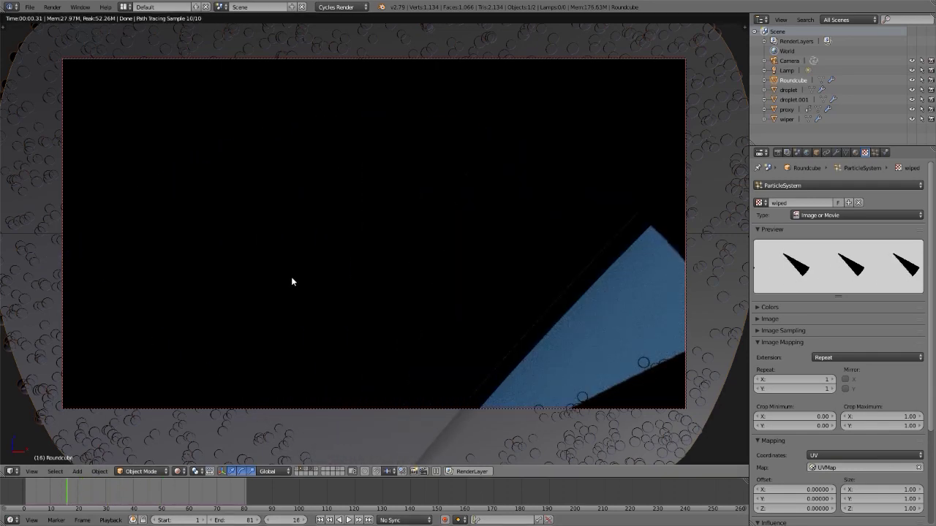
Step: Connect the Refraction BSDF to the Material Output's Surface in the windscreen material, and return to frame 1 and the particle settings
{"action": "key", "text": "shift+F3"}
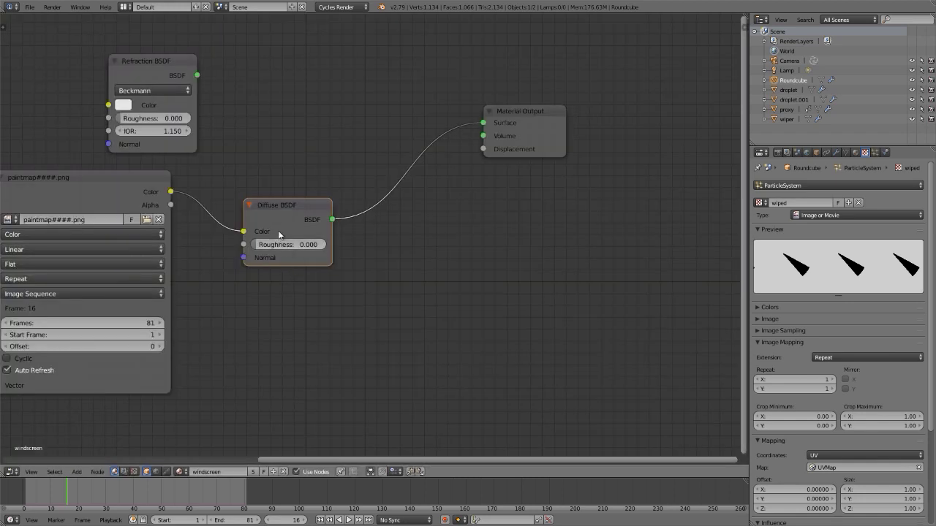
{"action": "left_click_drag", "start_coordinate": [197, 76], "coordinate": [483, 123]}
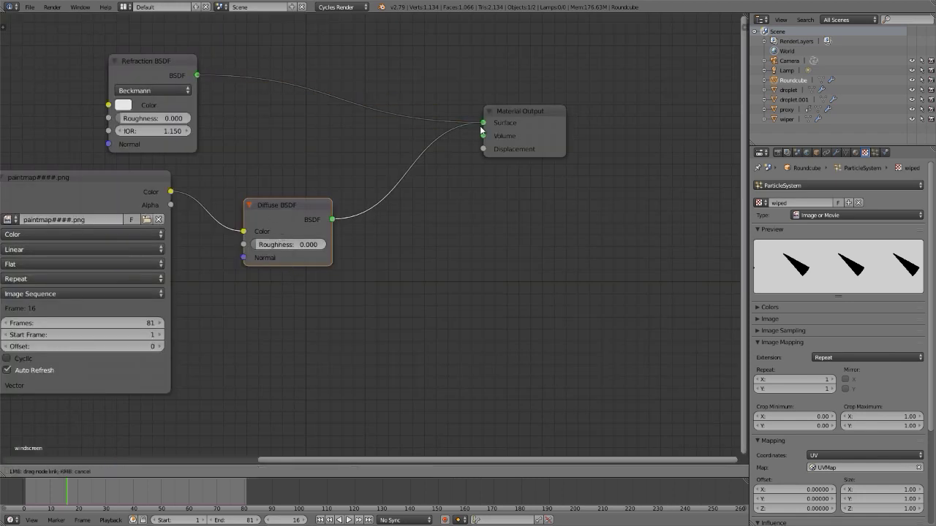
{"action": "key", "text": "shift+F5"}
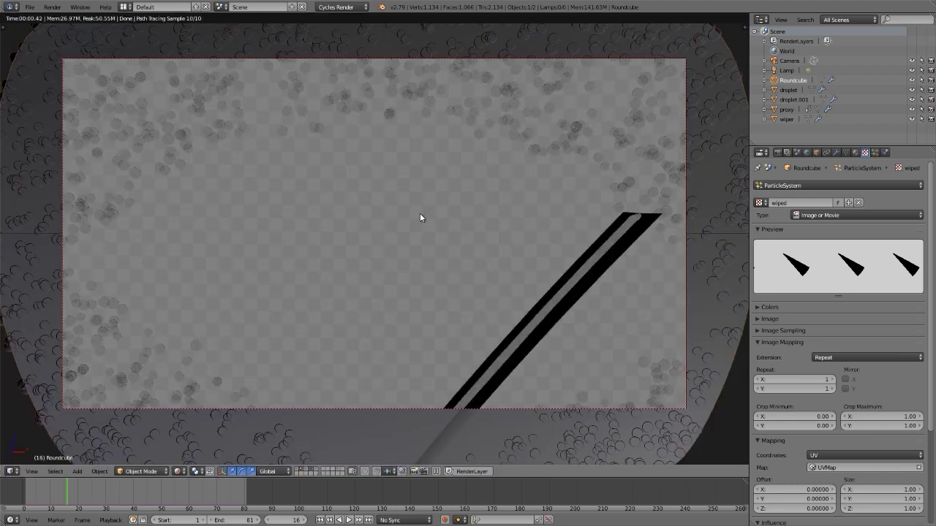
{"action": "key", "text": "shift+Left"}
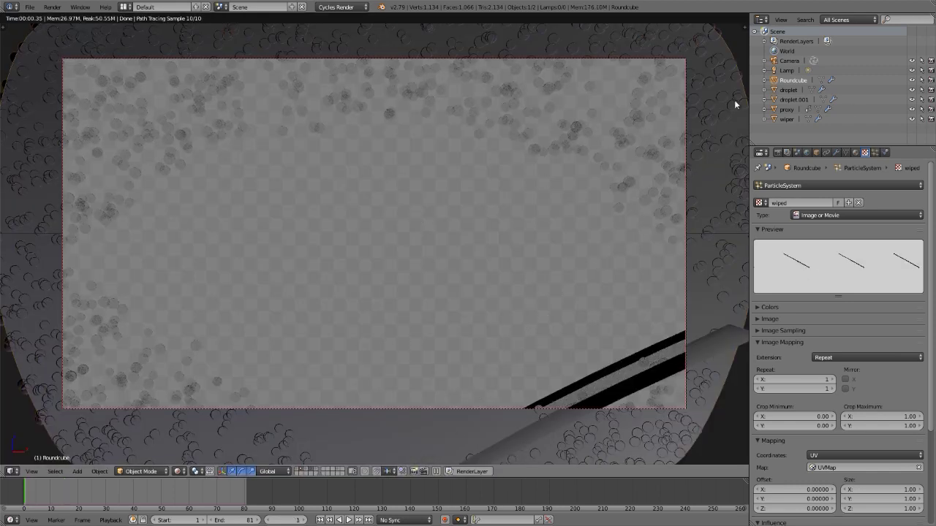
{"action": "left_click", "coordinate": [875, 152]}
{"action": "scroll", "coordinate": [933, 193], "scroll_direction": "up", "scroll_amount": 10}
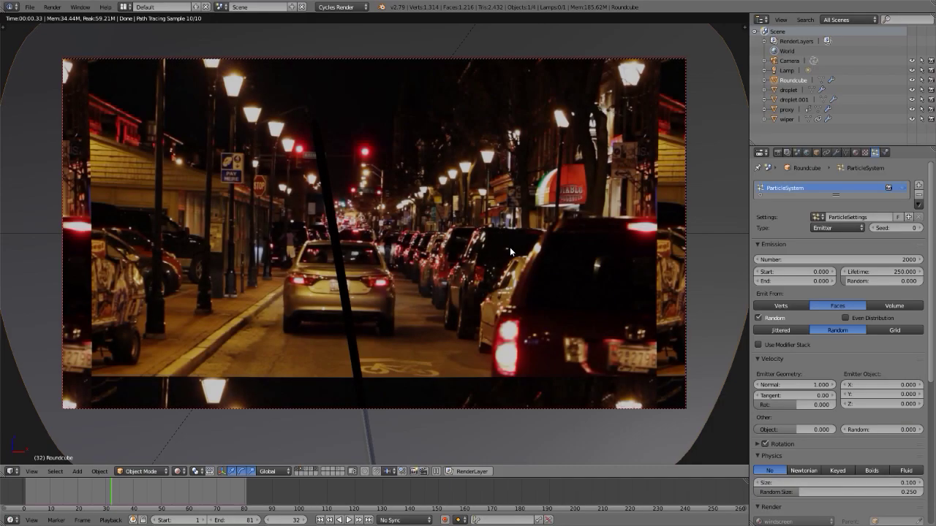
Step: Switch the camera view to solid shading and examine the World nodes that mix the traffic image with the checker texture
{"action": "key", "text": "shift+z"}
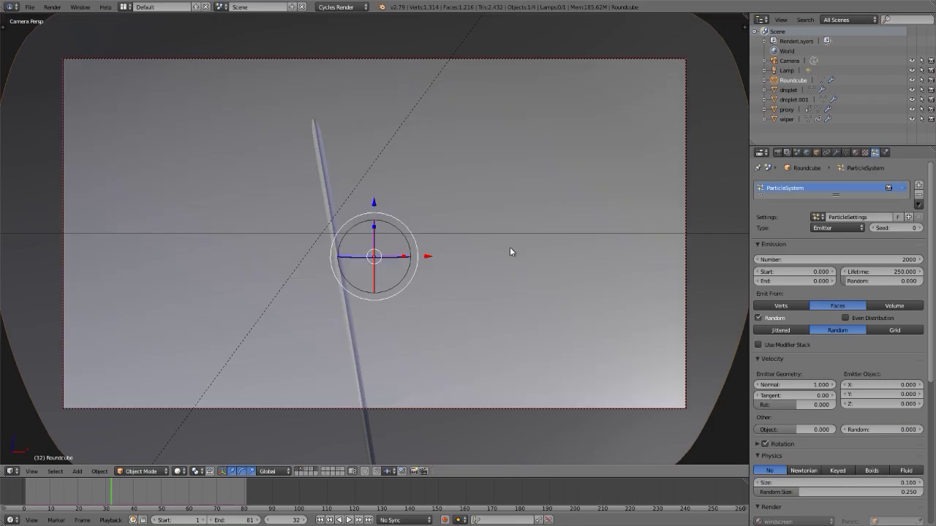
{"action": "key", "text": "shift+F3"}
{"action": "middle_click_drag", "start_coordinate": [230, 309], "coordinate": [579, 319], "text": "ctrl"}
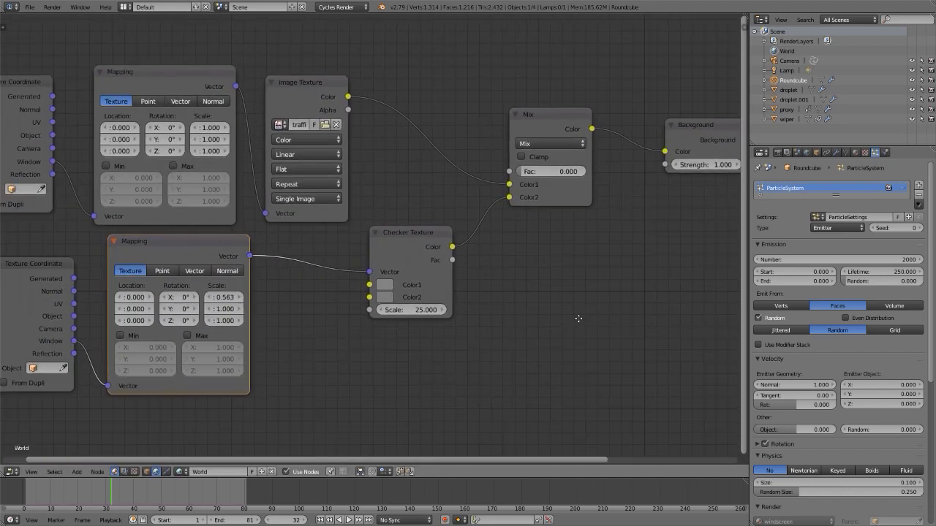
{"action": "scroll", "coordinate": [604, 318], "scroll_direction": "down", "scroll_amount": 2}
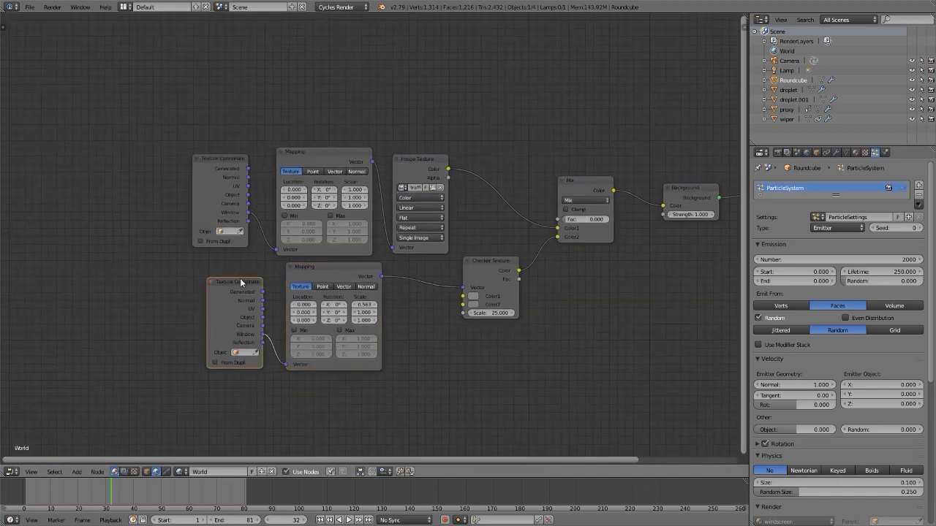
{"action": "scroll", "coordinate": [240, 280], "scroll_direction": "up", "scroll_amount": 3}
{"action": "middle_click_drag", "start_coordinate": [240, 281], "coordinate": [101, 209]}
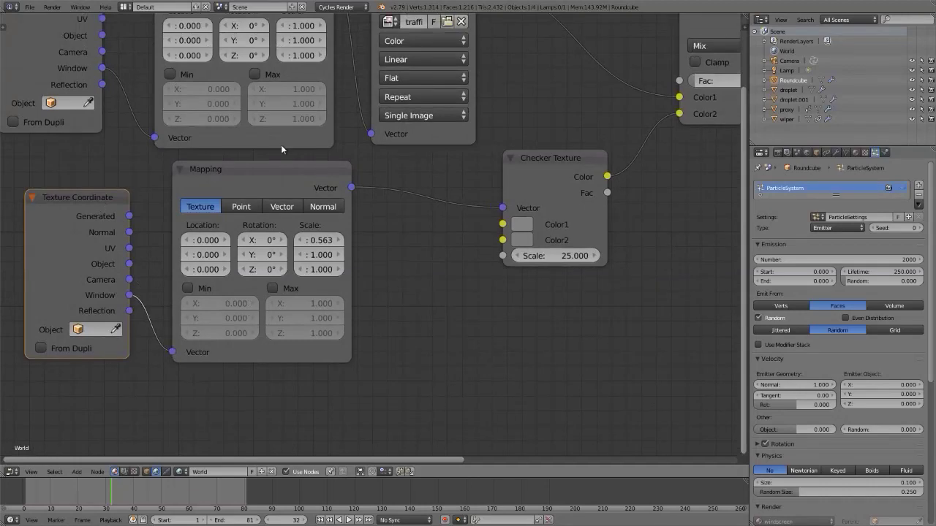
{"action": "key", "text": "Home"}
Step: Show the windscreen material's nodes and move the Texture Coordinate and paintmap texture nodes to make room before the shaders
{"action": "left_click", "coordinate": [146, 472]}
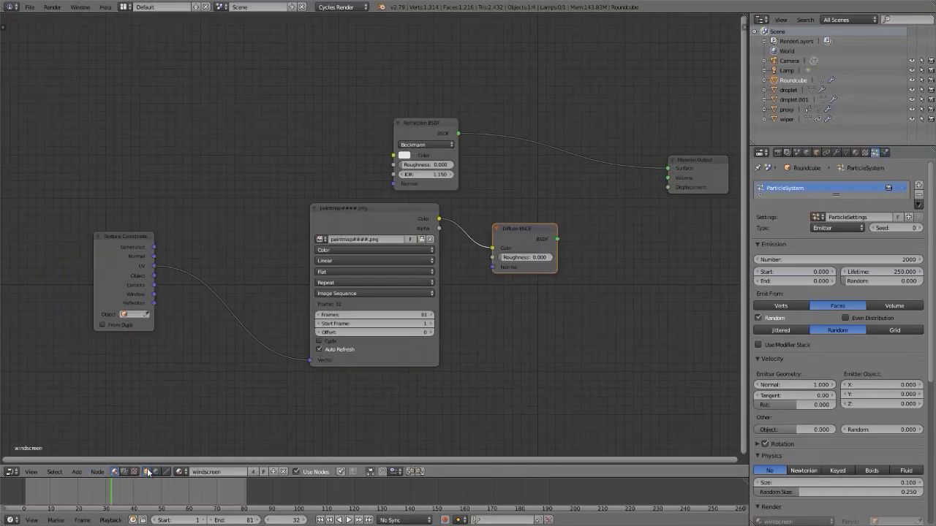
{"action": "left_click", "coordinate": [127, 232]}
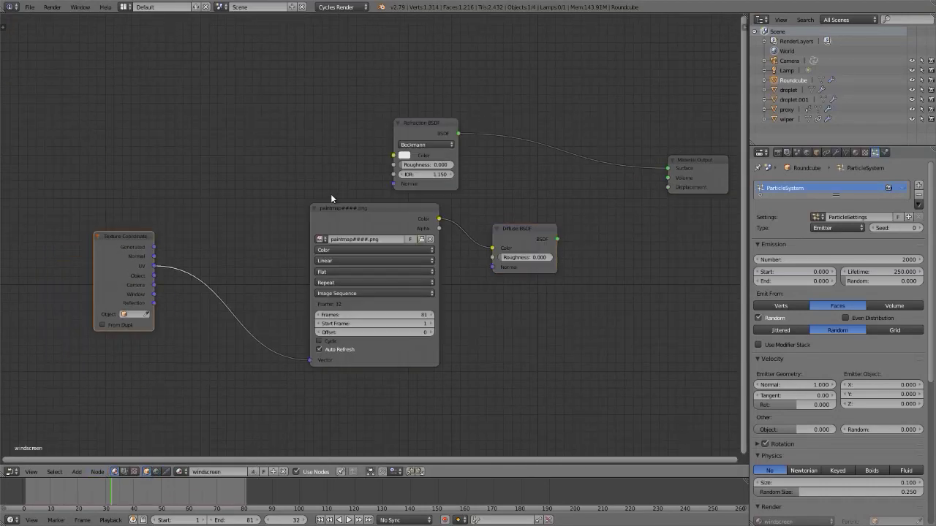
{"action": "left_click", "coordinate": [342, 207], "text": "shift"}
{"action": "key", "text": "g"}
{"action": "middle_click_drag", "start_coordinate": [389, 224], "coordinate": [369, 198]}
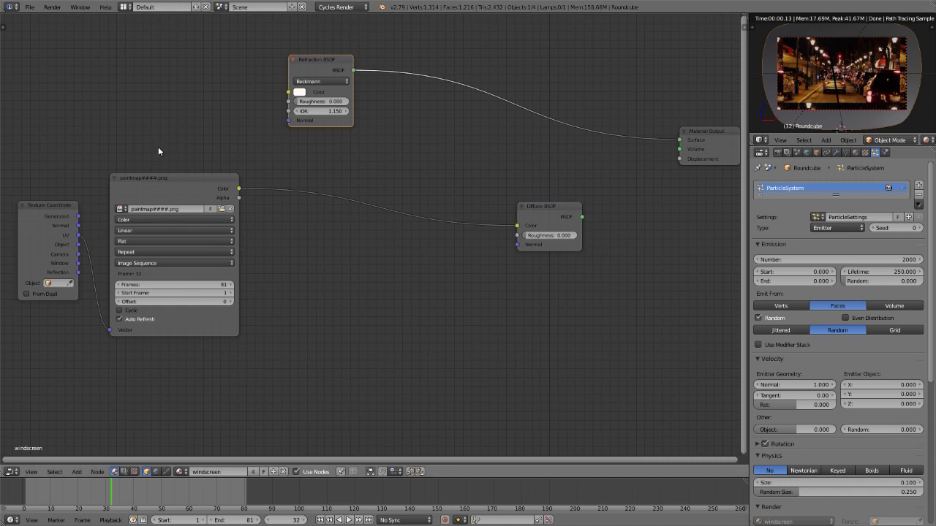
Step: Delete the Diffuse BSDF node from the windscreen material
{"action": "left_click", "coordinate": [161, 178]}
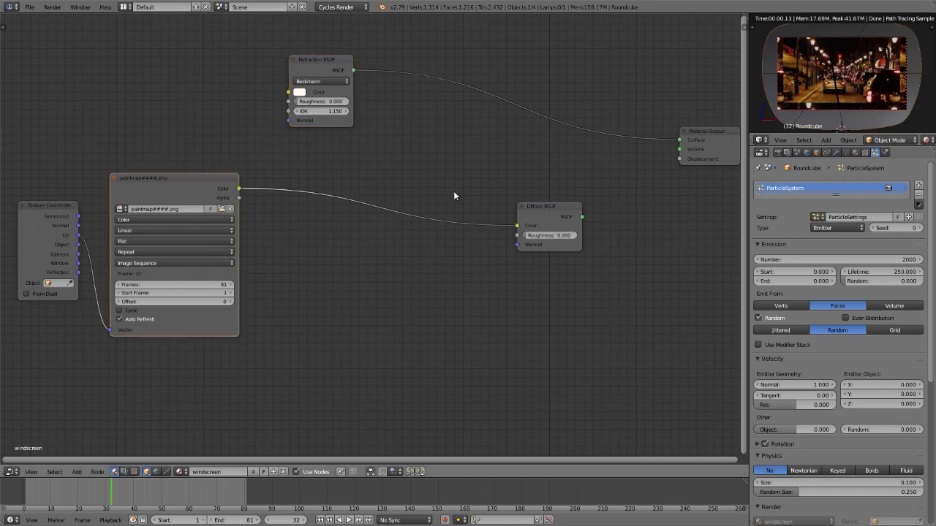
{"action": "left_click", "coordinate": [554, 206]}
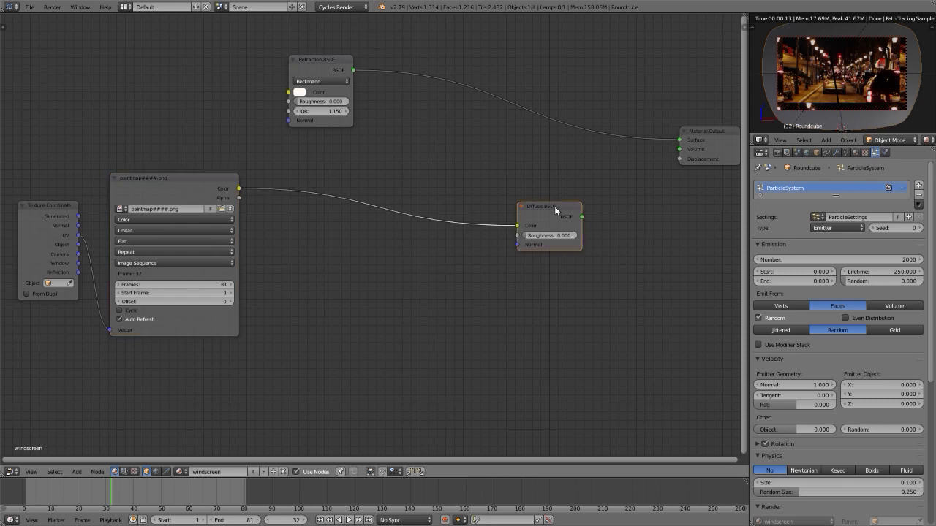
{"action": "key", "text": "x"}
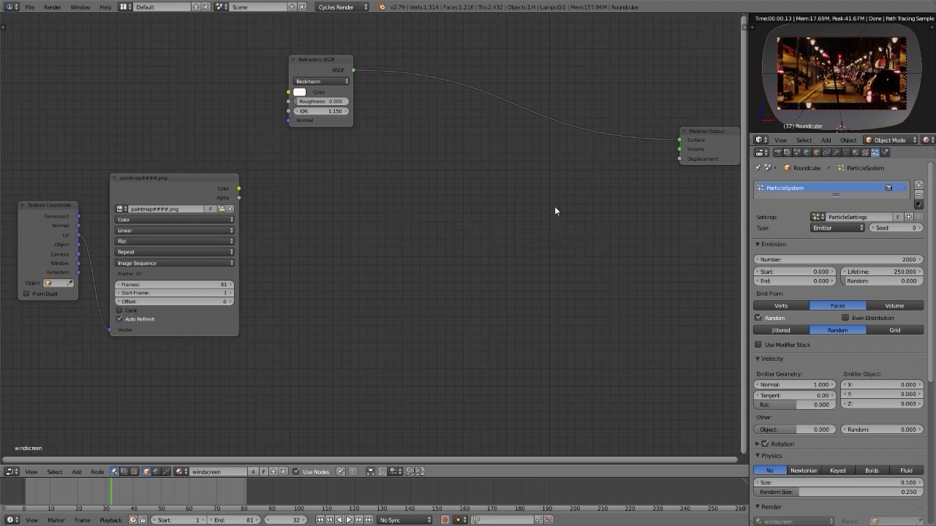
Step: Reposition the Refraction BSDF and insert a Mix Shader on its link to the Material Output
{"action": "middle_click_drag", "start_coordinate": [310, 220], "coordinate": [312, 246]}
{"action": "scroll", "coordinate": [313, 247], "scroll_direction": "down", "scroll_amount": 1}
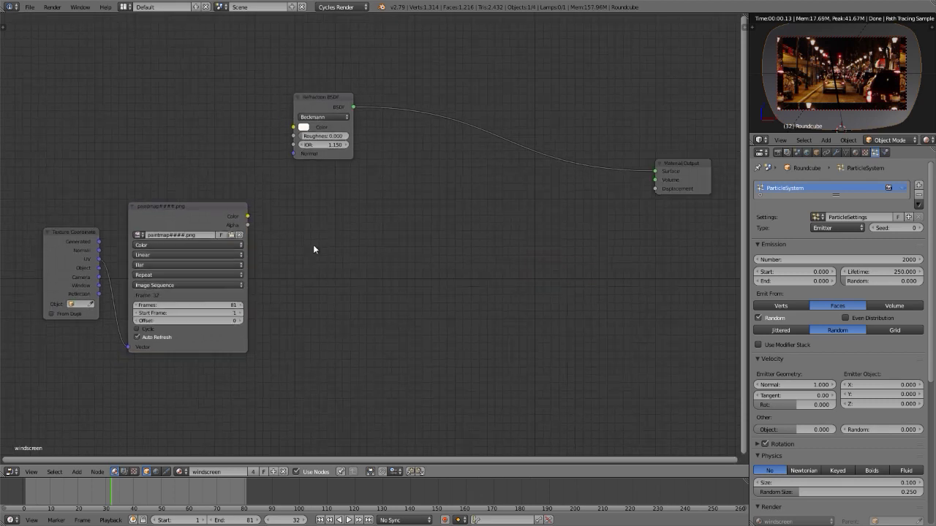
{"action": "left_click_drag", "start_coordinate": [333, 110], "coordinate": [313, 125]}
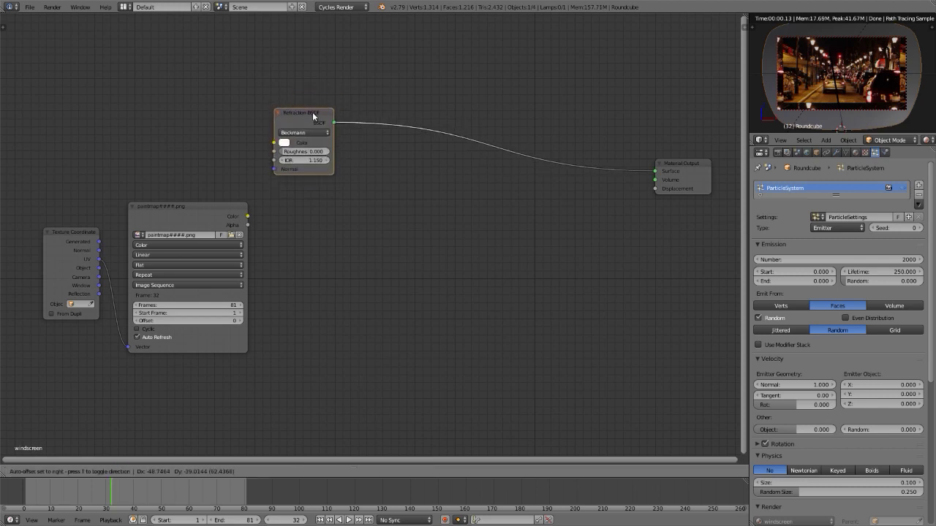
{"action": "key", "text": "shift+a"}
{"action": "mouse_move", "coordinate": [307, 104]}
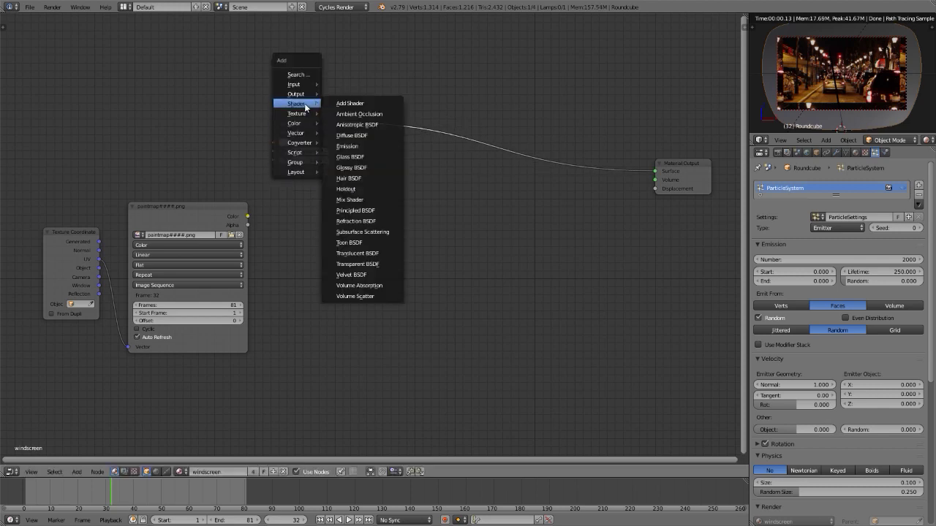
{"action": "left_click", "coordinate": [350, 200]}
{"action": "left_click", "coordinate": [433, 129]}
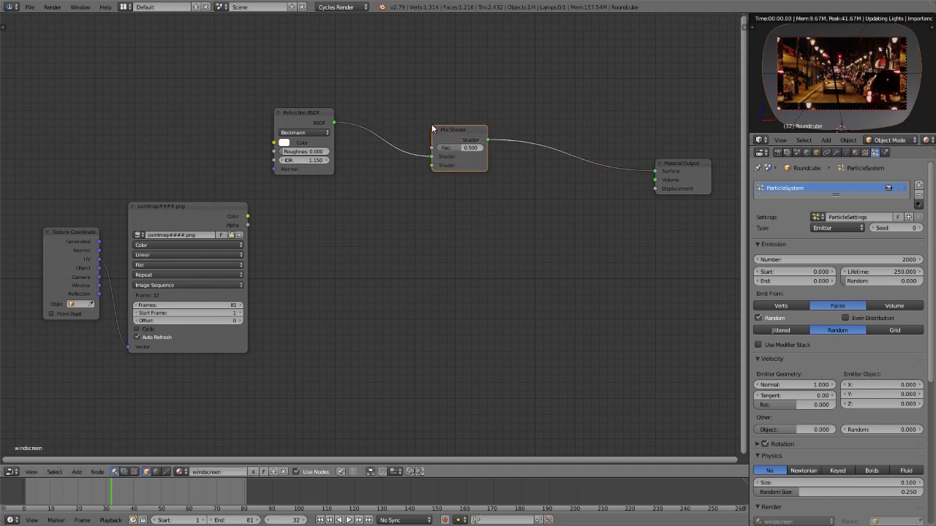
Step: Duplicate the Refraction BSDF below the original and connect the copy to the Mix Shader's second Shader input
{"action": "left_click", "coordinate": [297, 115]}
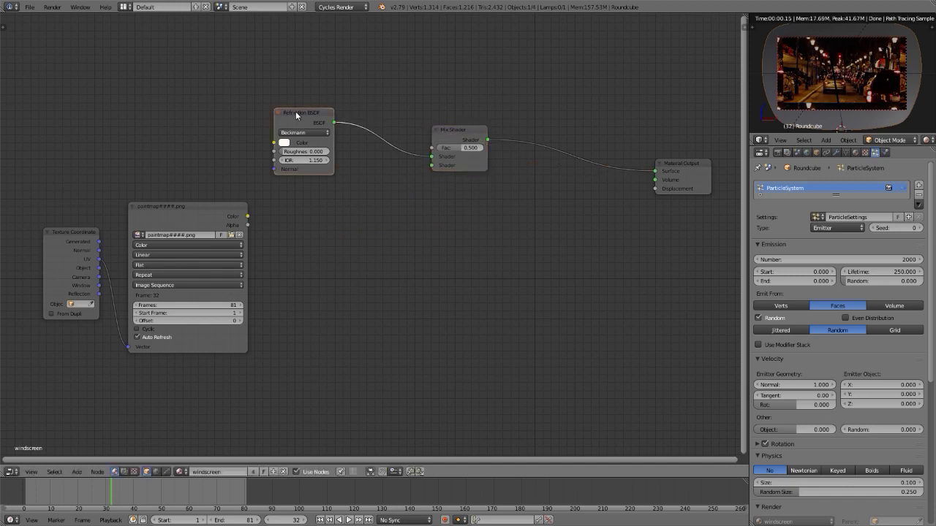
{"action": "key", "text": "shift+d"}
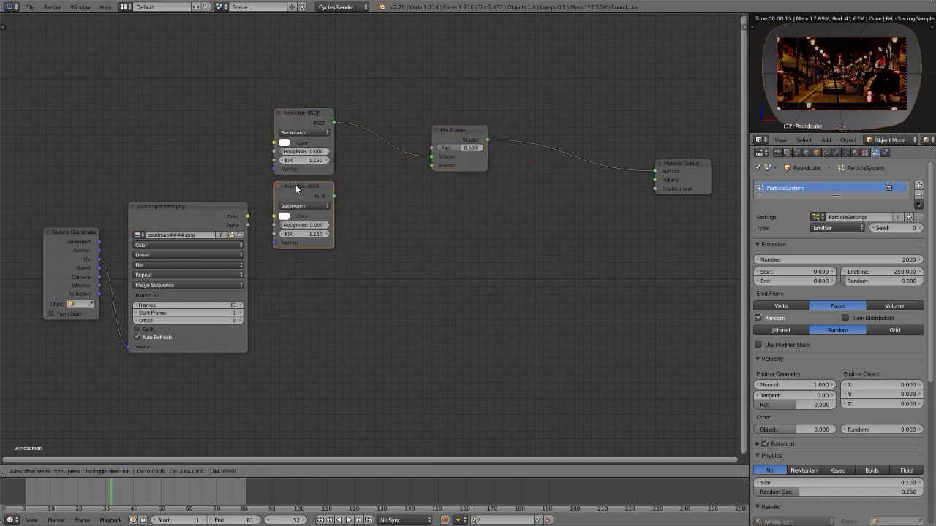
{"action": "left_click", "coordinate": [295, 185]}
{"action": "left_click_drag", "start_coordinate": [334, 196], "coordinate": [428, 166]}
{"action": "middle_click_drag", "start_coordinate": [412, 213], "coordinate": [488, 314]}
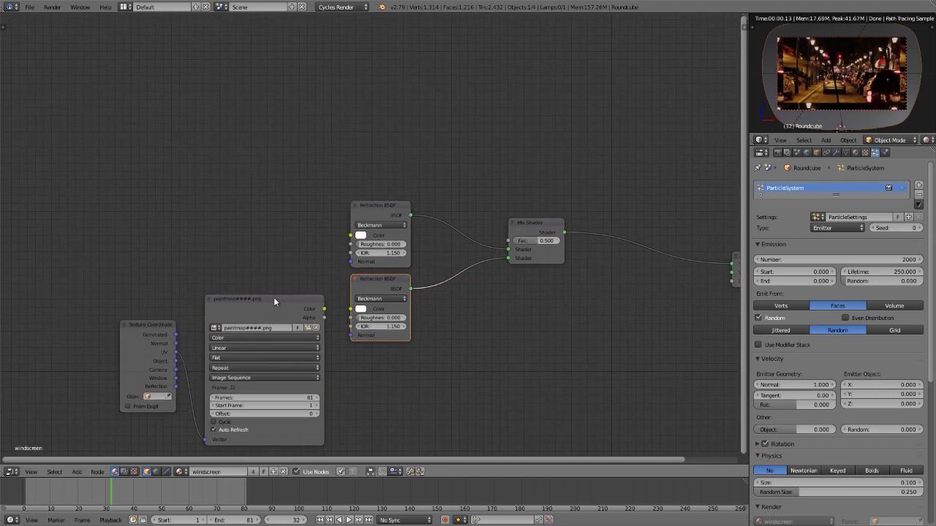
Step: Move the Texture Coordinate and paintmap texture nodes above the two Refraction BSDF nodes
{"action": "left_click", "coordinate": [274, 297]}
{"action": "left_click", "coordinate": [152, 320], "text": "shift"}
{"action": "key", "text": "g"}
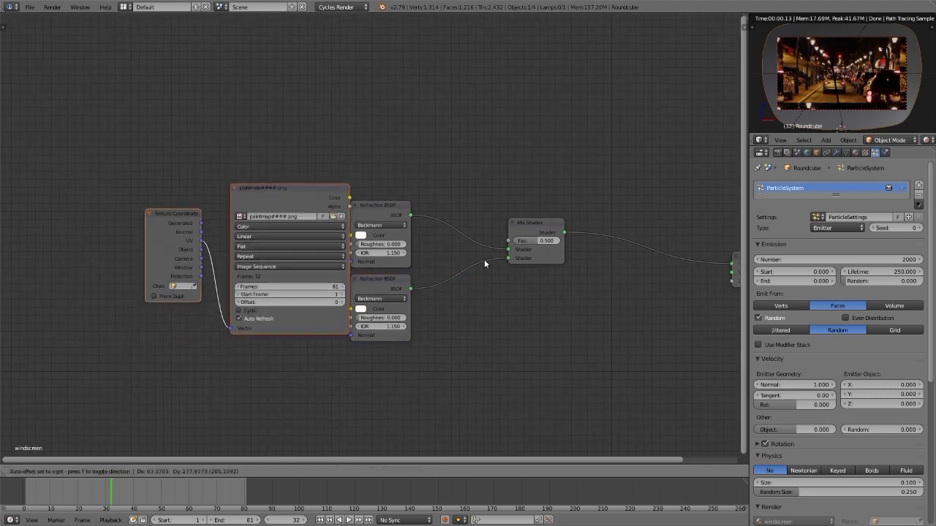
{"action": "left_click", "coordinate": [460, 149]}
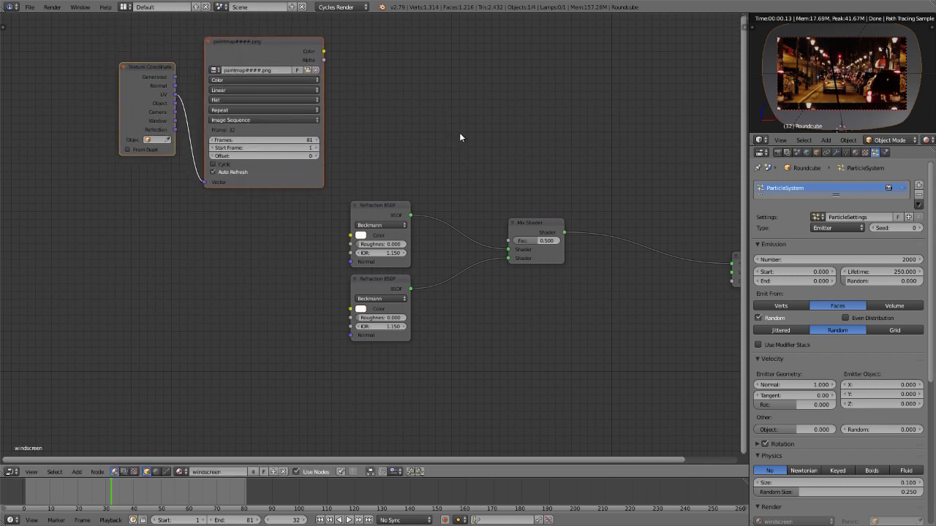
{"action": "middle_click_drag", "start_coordinate": [443, 118], "coordinate": [353, 107]}
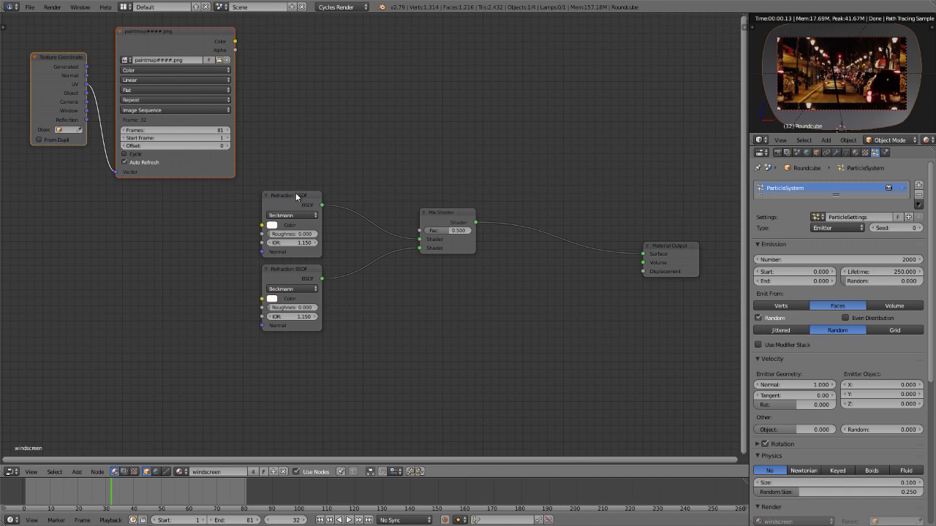
Step: Preview the paintmap texture's output through a viewer node and connect its Alpha to the Mix Shader's Fac
{"action": "left_click", "coordinate": [232, 43], "text": "ctrl+shift"}
{"action": "scroll", "coordinate": [240, 58], "scroll_direction": "up", "scroll_amount": 1}
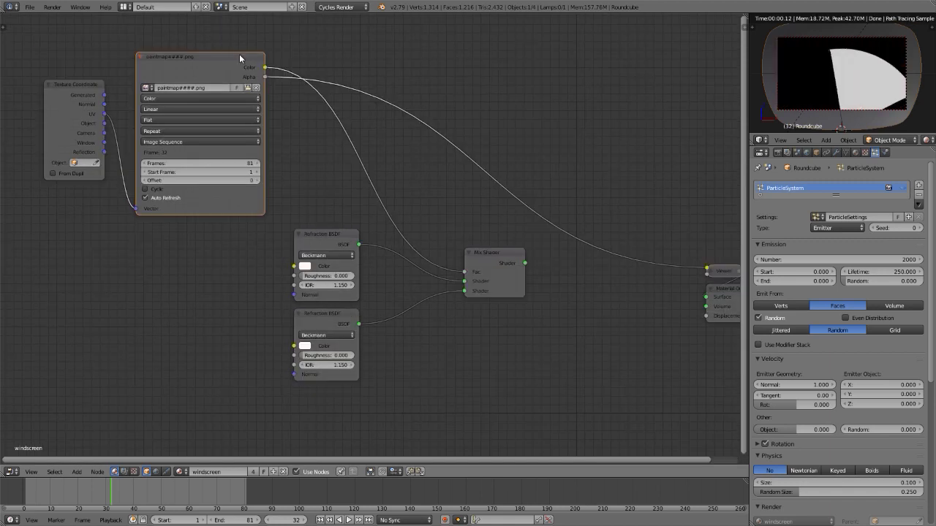
{"action": "left_click_drag", "start_coordinate": [265, 77], "coordinate": [469, 272]}
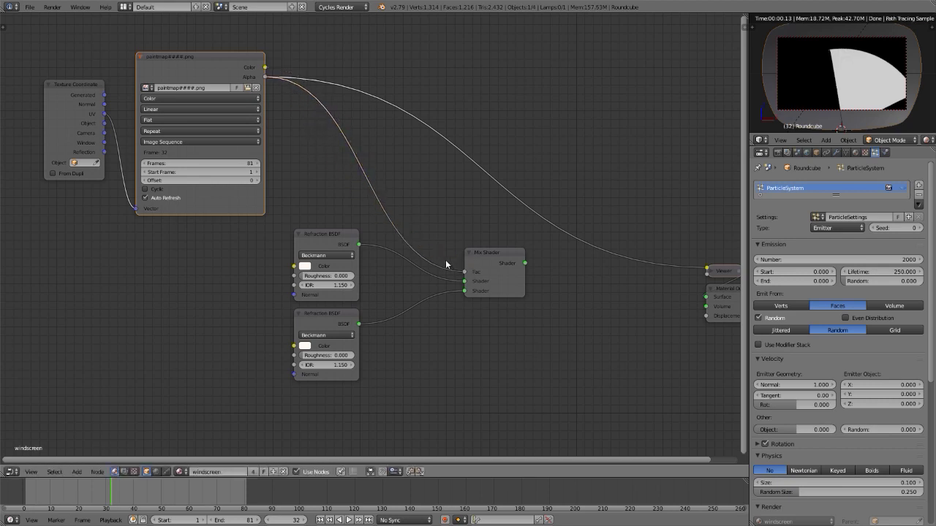
Step: Connect the Mix Shader to the Material Output and tint the lower Refraction BSDF red to check the wiped area
{"action": "left_click", "coordinate": [501, 252], "text": "ctrl+shift"}
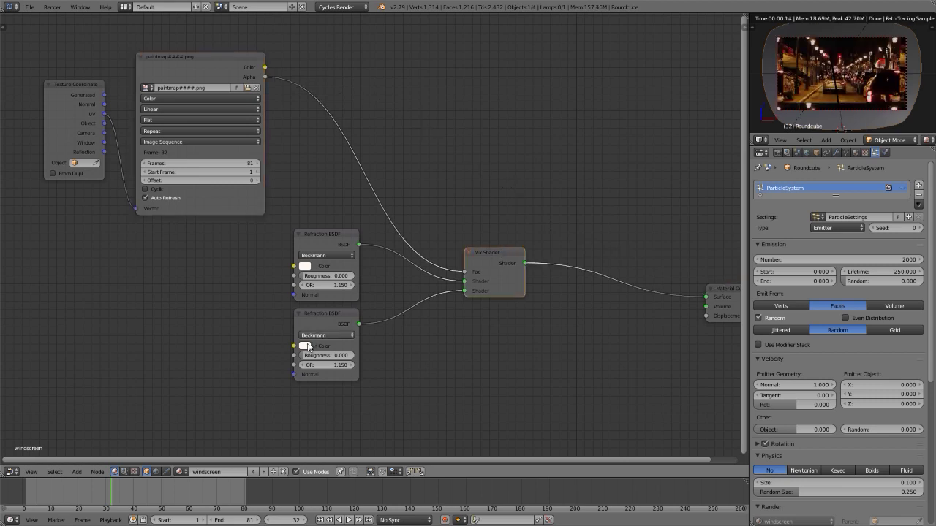
{"action": "left_click", "coordinate": [310, 345]}
{"action": "left_click_drag", "start_coordinate": [335, 266], "coordinate": [339, 286]}
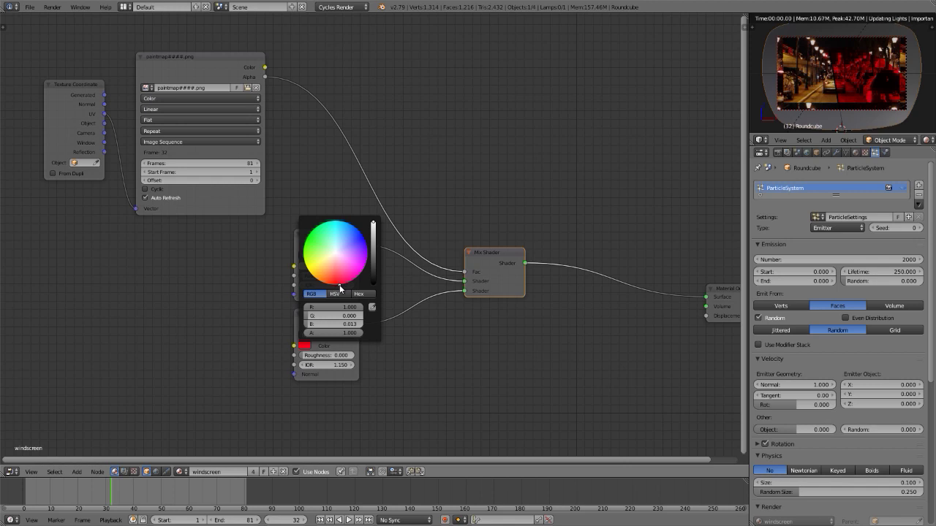
Step: Turn the lower Refraction BSDF's color white by setting its HSV saturation to 0
{"action": "scroll", "coordinate": [242, 326], "scroll_direction": "up", "scroll_amount": 1}
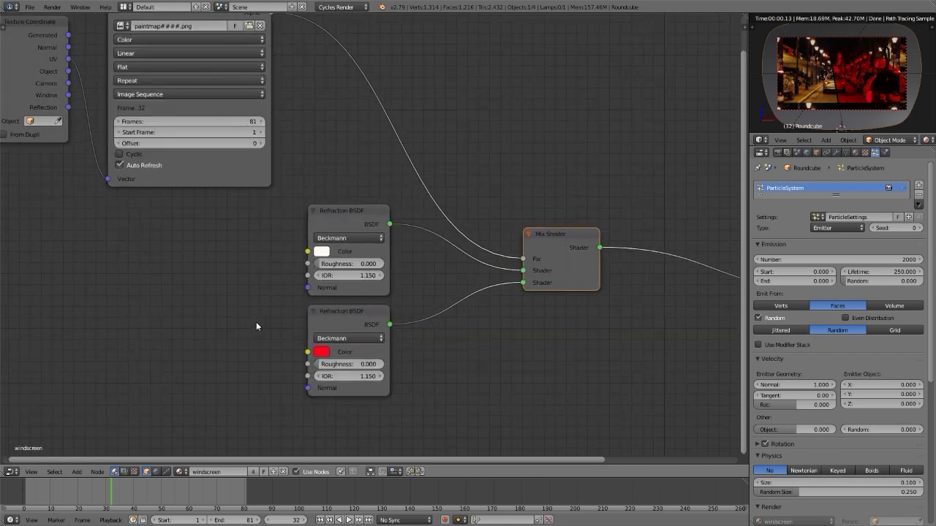
{"action": "left_click", "coordinate": [322, 352]}
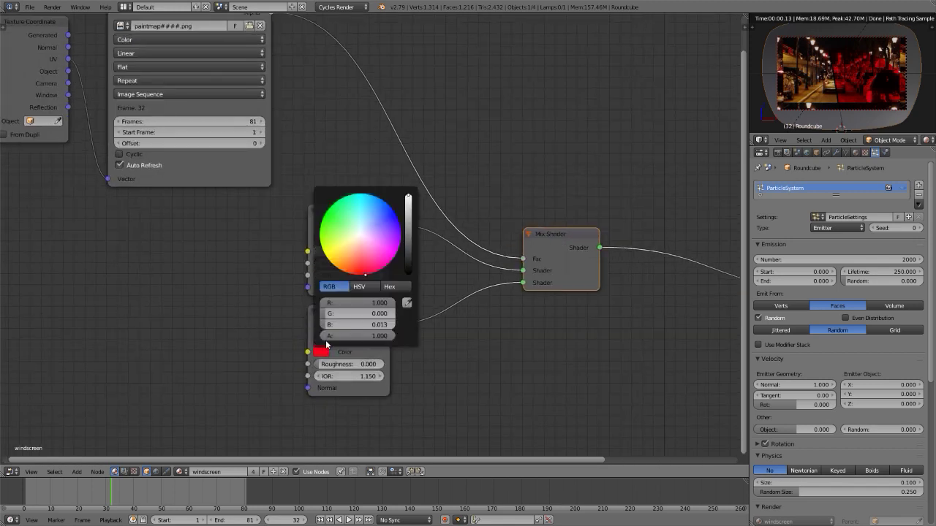
{"action": "left_click", "coordinate": [370, 288]}
{"action": "left_click_drag", "start_coordinate": [376, 314], "coordinate": [326, 316]}
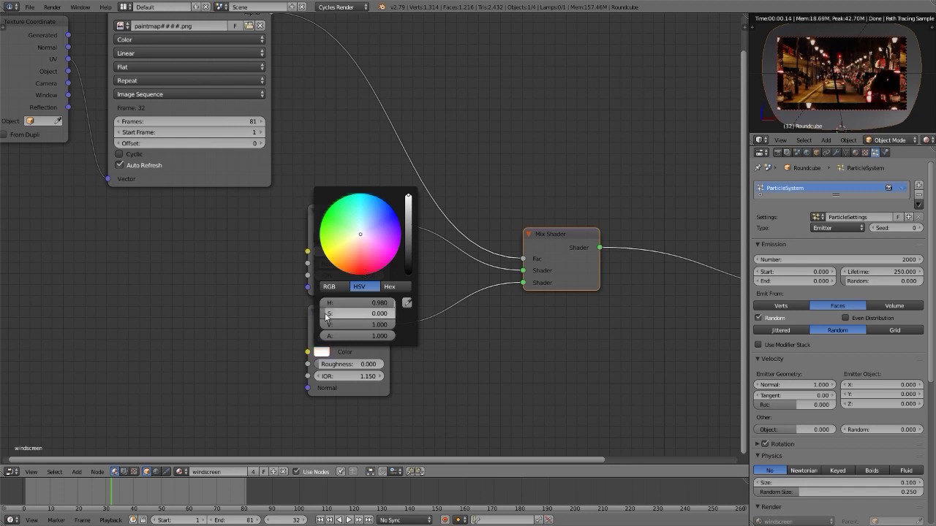
Step: Set the upper Refraction BSDF's roughness to 0.030 and inspect the blur in the maximized rendered view
{"action": "middle_click_drag", "start_coordinate": [269, 388], "coordinate": [263, 349]}
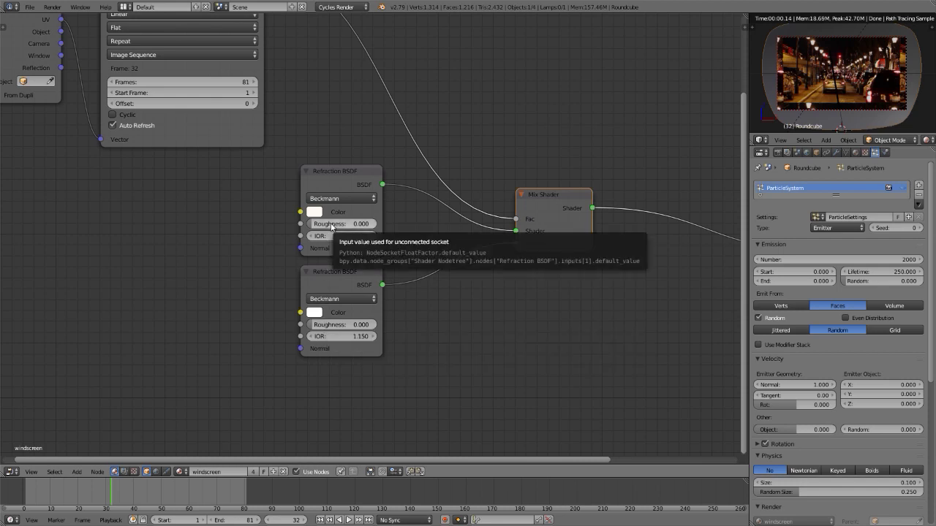
{"action": "scroll", "coordinate": [331, 227], "scroll_direction": "up", "scroll_amount": 3, "text": "ctrl"}
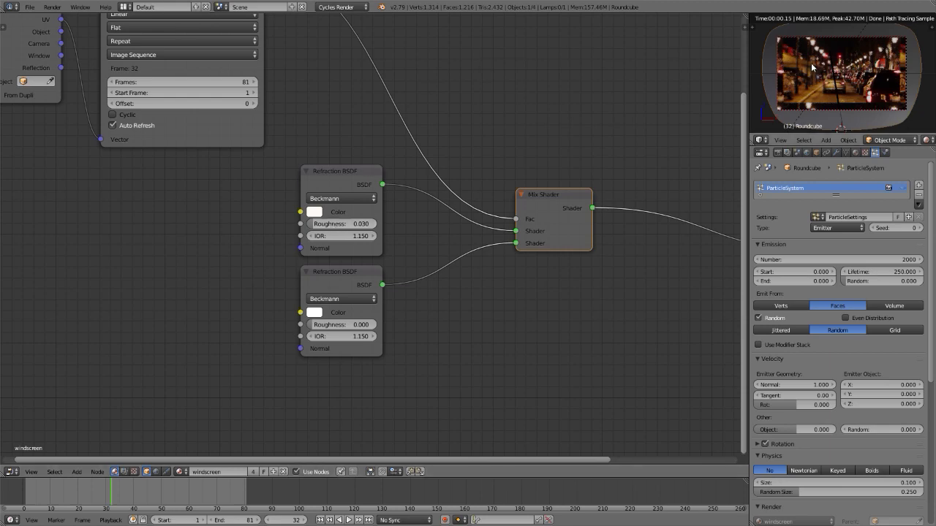
{"action": "key", "text": "ctrl+space"}
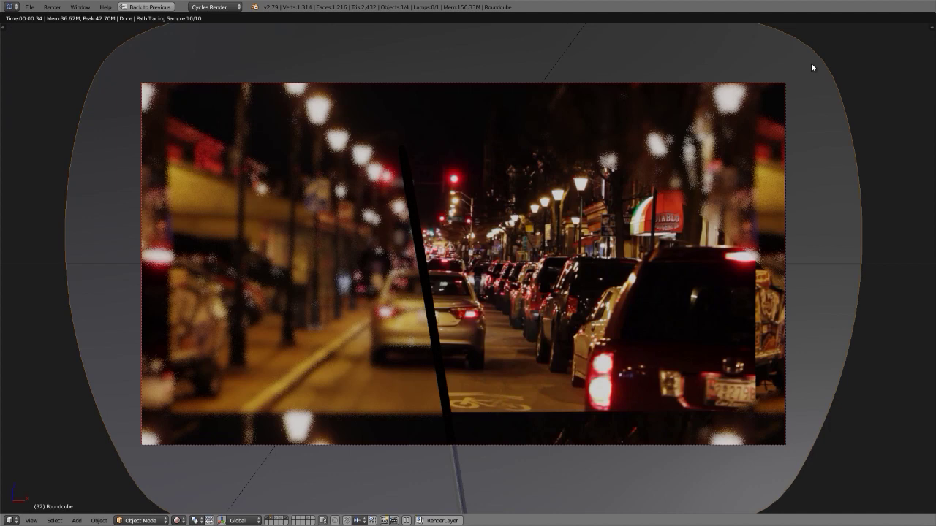
{"action": "key", "text": "ctrl+space"}
Step: Switch the small 3D view area to the Outliner and return the animation to frame 1
{"action": "key", "text": "shift+F9"}
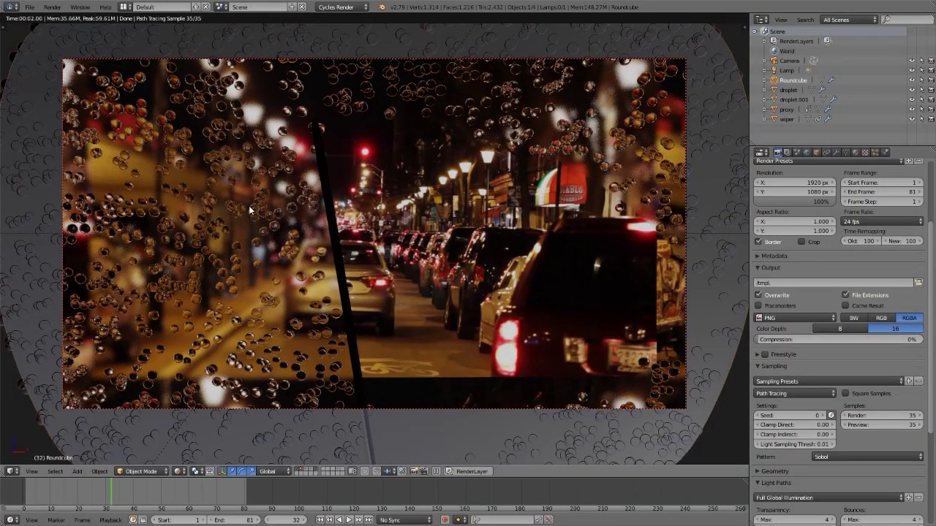
{"action": "key", "text": "shift+Left"}
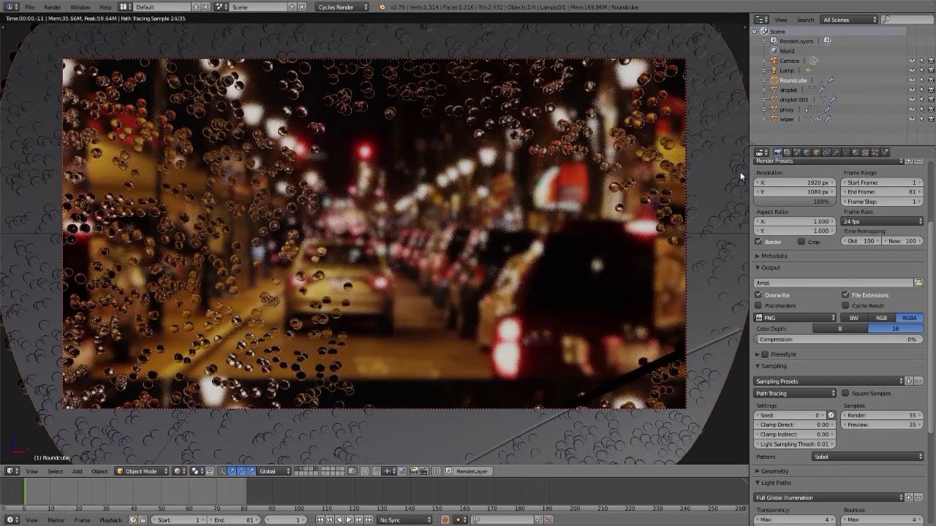
Step: Review the windscreen's particle settings, including emission, size, duplicated droplet object and the wiped texture
{"action": "left_click", "coordinate": [875, 153]}
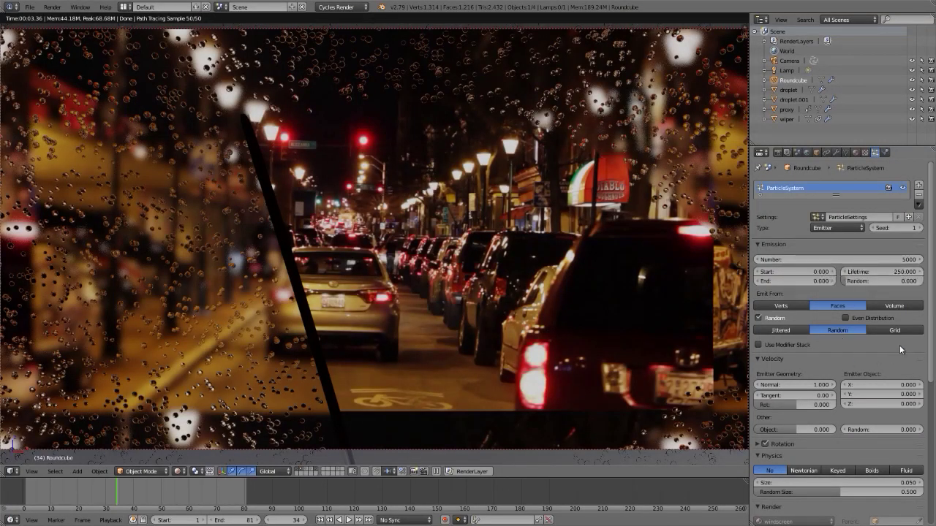
{"action": "left_click_drag", "start_coordinate": [931, 303], "coordinate": [933, 447]}
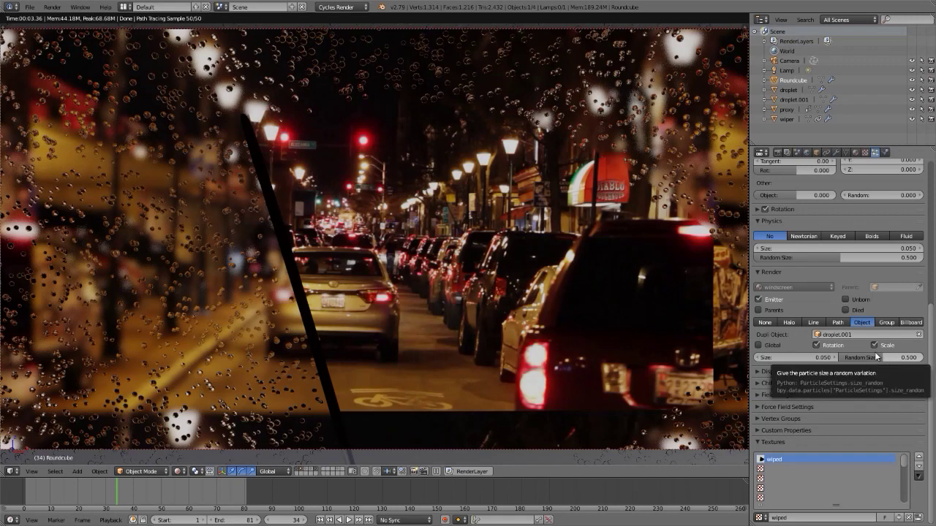
{"action": "scroll", "coordinate": [932, 349], "scroll_direction": "up", "scroll_amount": 8}
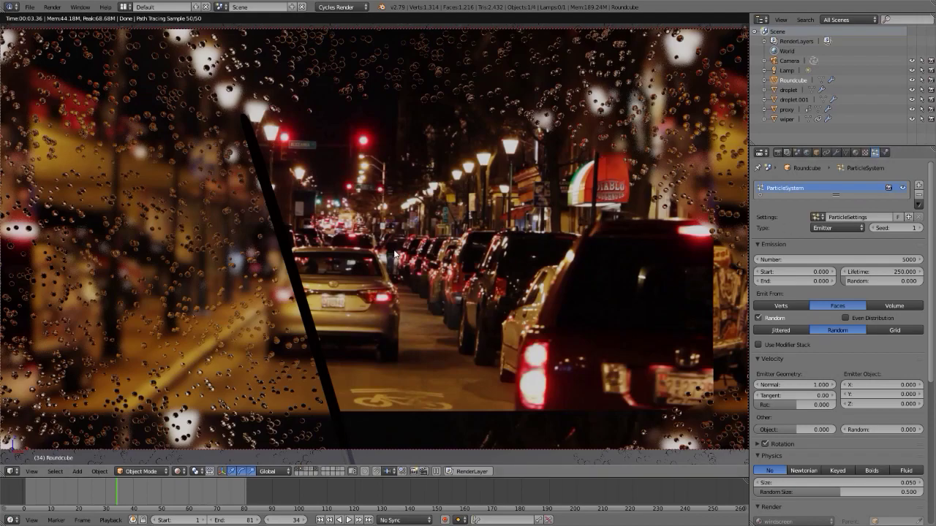
Step: Return to frame 1, then set the droplet particle system's seed to 2 and its particle number to 10000
{"action": "key", "text": "shift+Left"}
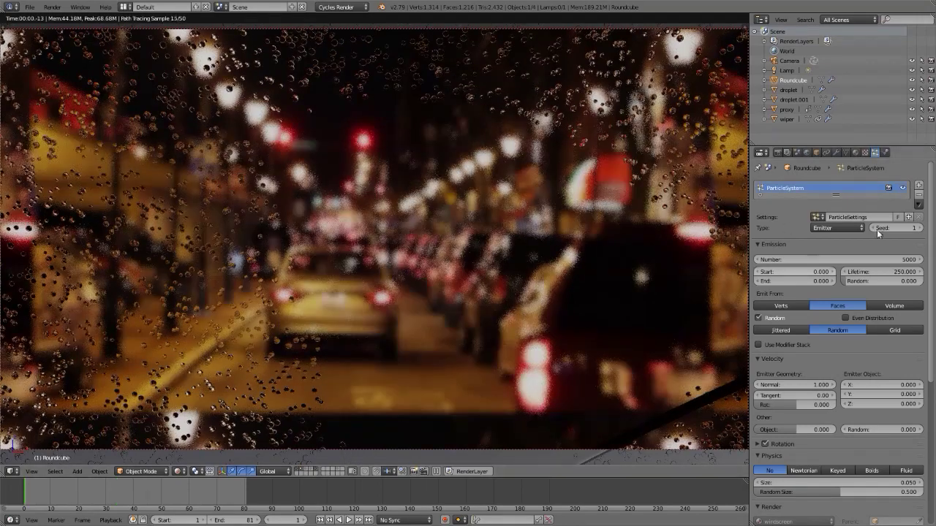
{"action": "scroll", "coordinate": [874, 229], "scroll_direction": "up", "scroll_amount": 1, "text": "ctrl"}
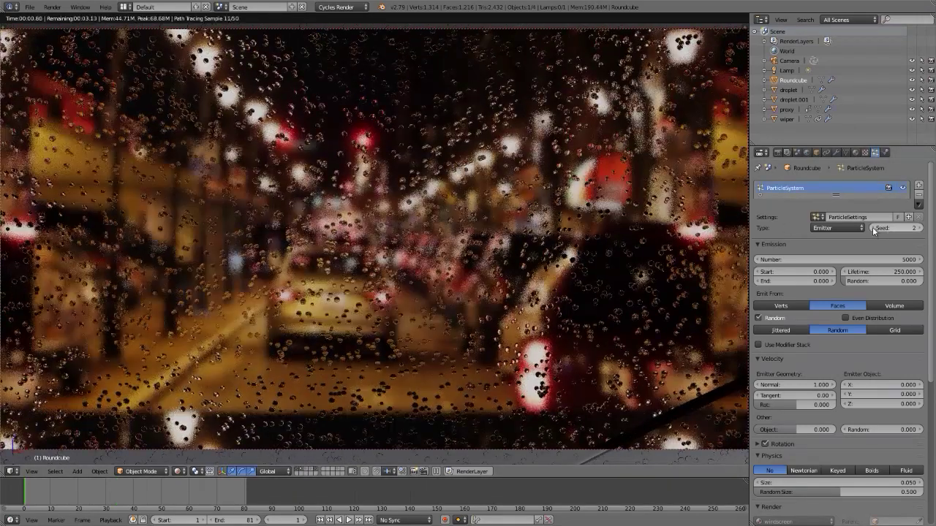
{"action": "left_click", "coordinate": [863, 259]}
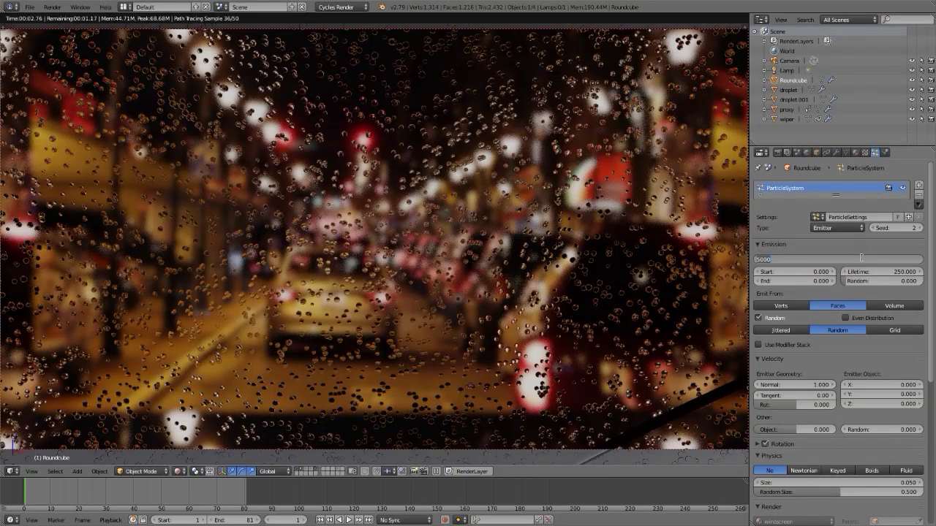
{"action": "type", "text": "10000"}
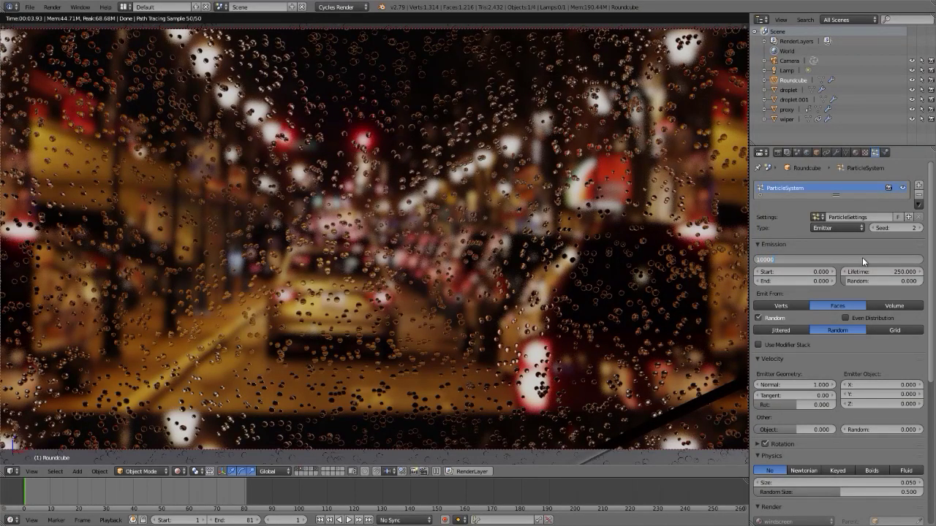
{"action": "key", "text": "Return"}
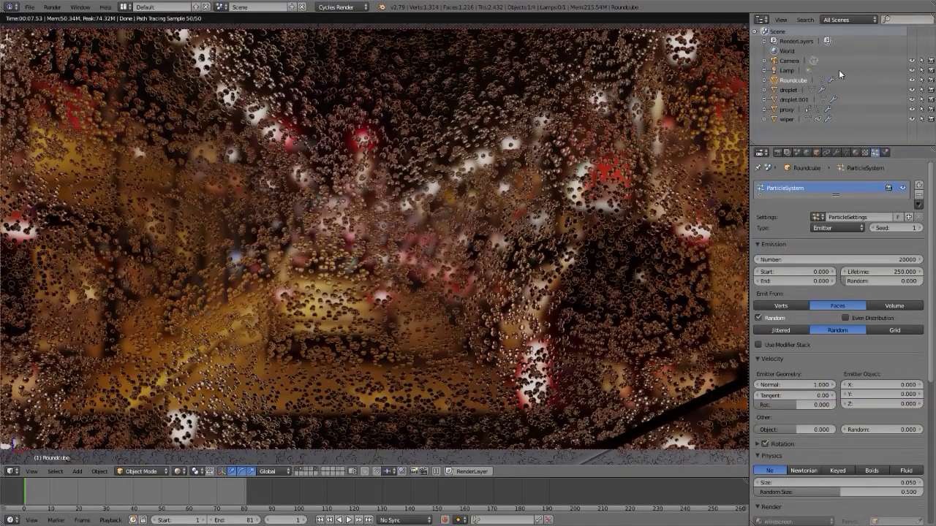
Step: Replace the Outliner with the Node Editor and bring the windscreen's two Refraction BSDF nodes into view
{"action": "key", "text": "shift+F3"}
{"action": "middle_click_drag", "start_coordinate": [838, 70], "coordinate": [841, 101]}
{"action": "scroll", "coordinate": [826, 98], "scroll_direction": "up", "scroll_amount": 3}
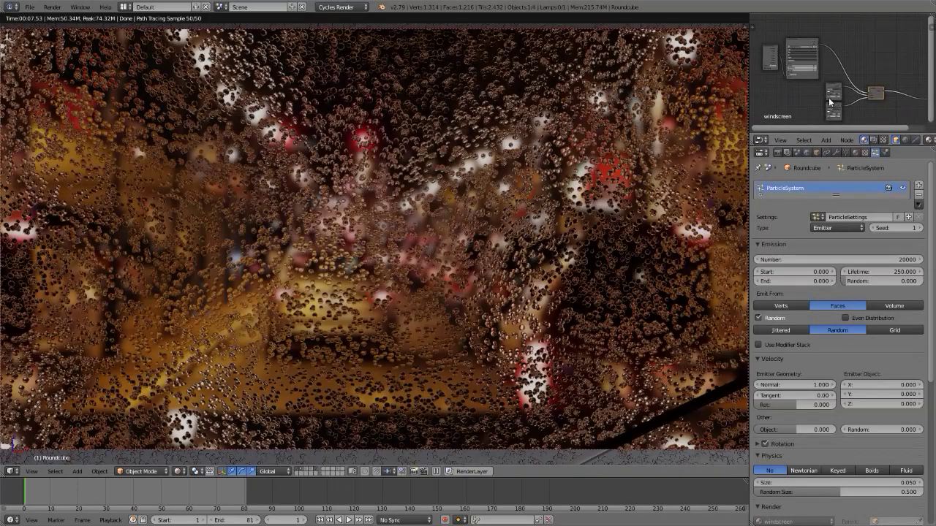